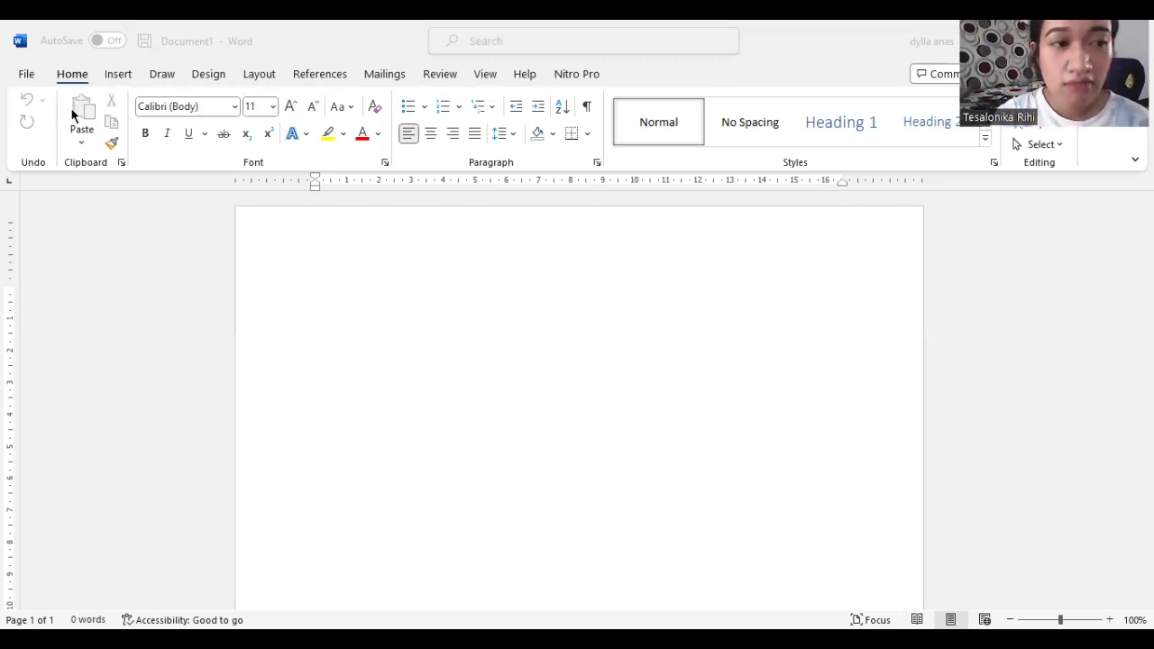
{"action": "left_click", "coordinate": [27, 76]}
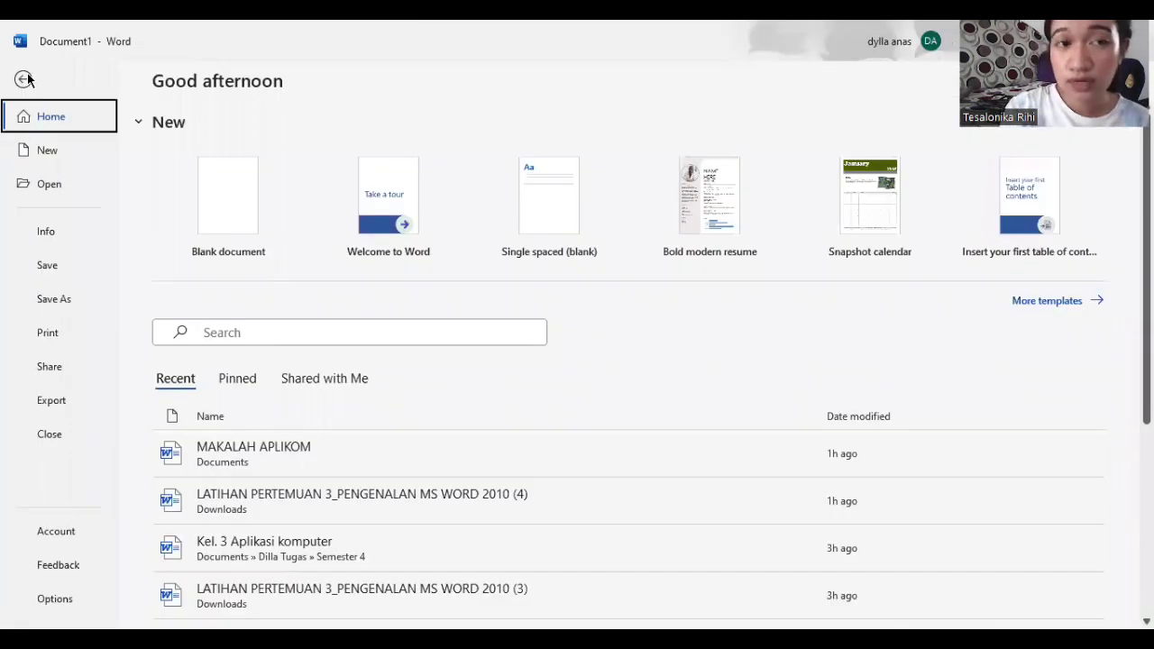
{"action": "left_click", "coordinate": [24, 79]}
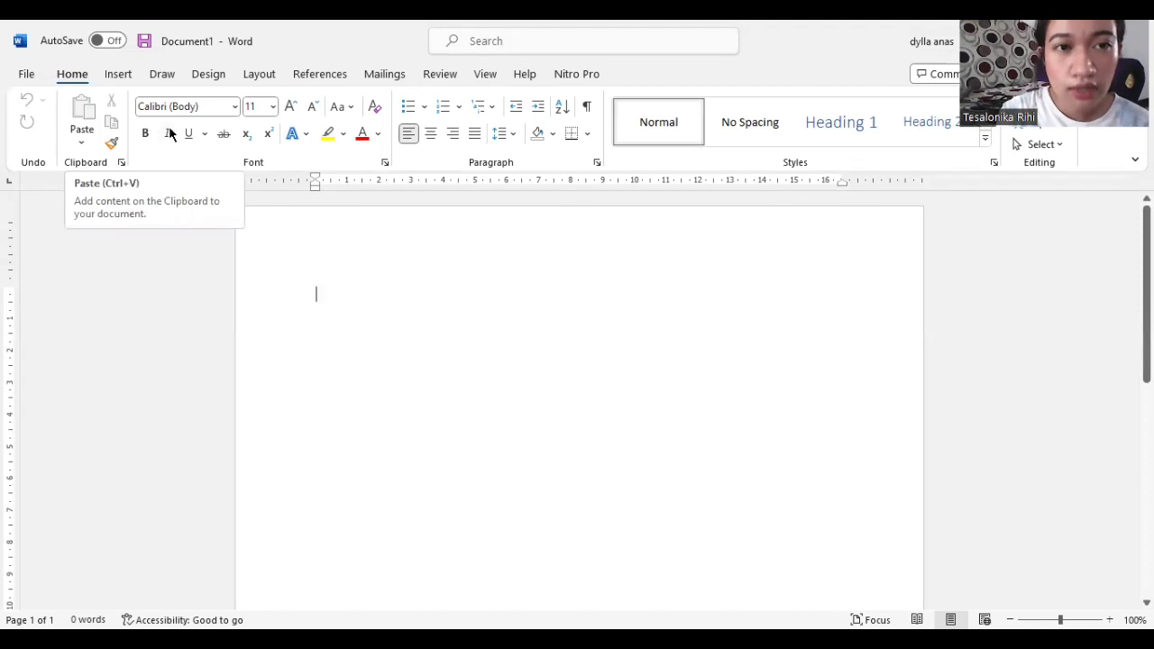
{"action": "left_click", "coordinate": [235, 108]}
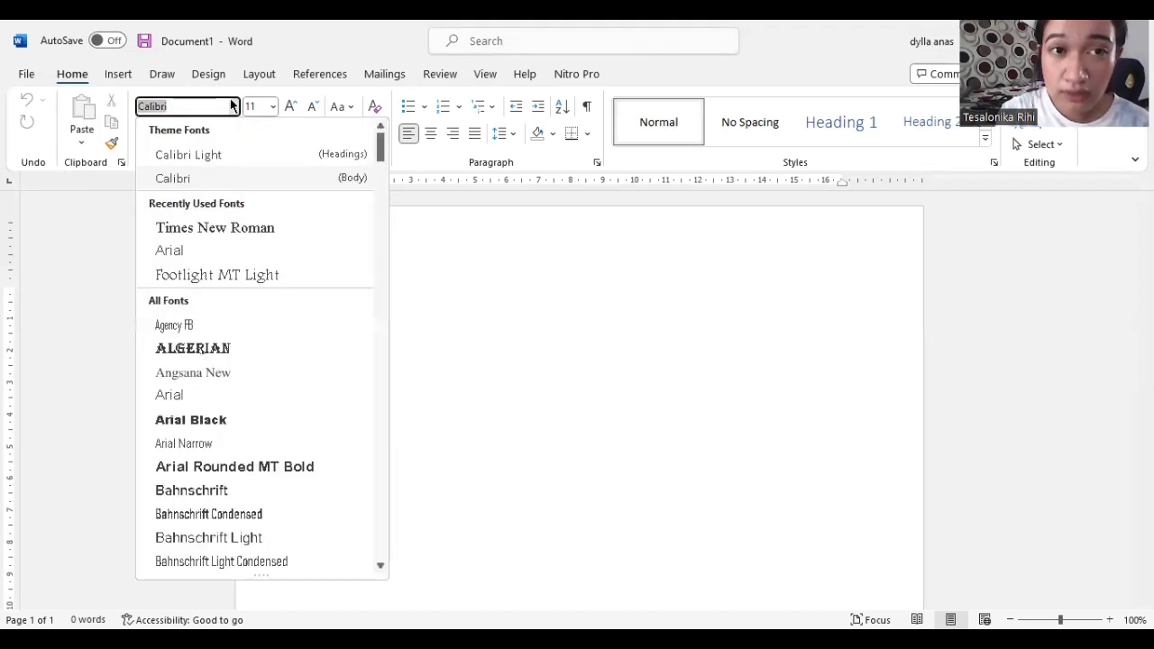
{"action": "left_click", "coordinate": [276, 112]}
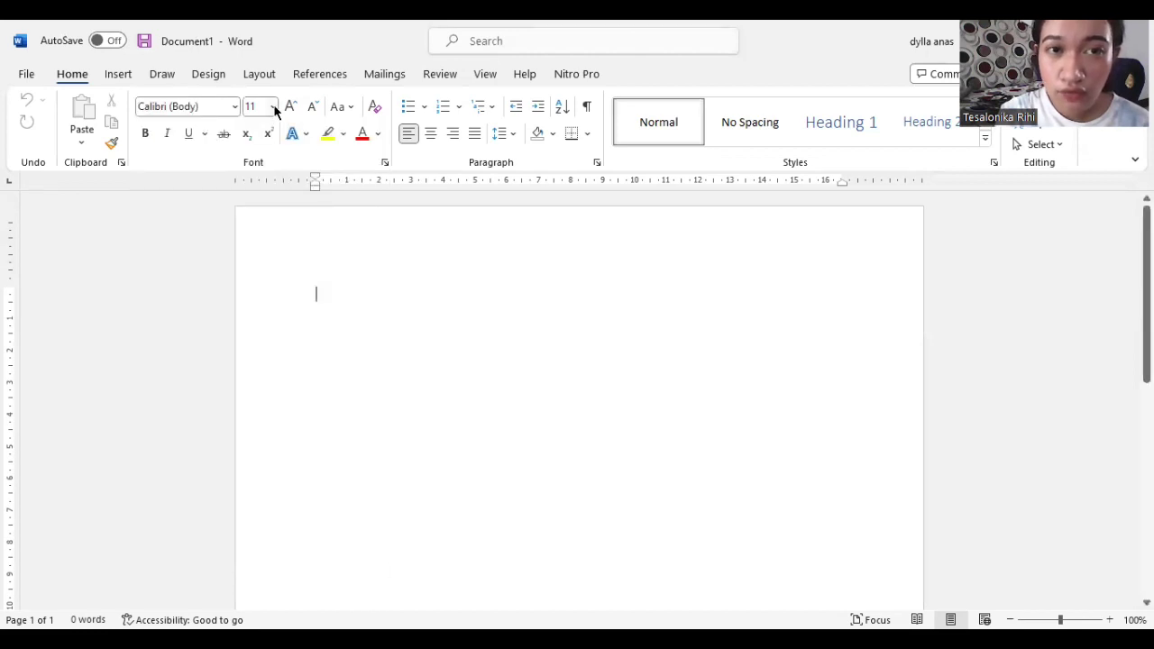
{"action": "left_click", "coordinate": [274, 106]}
{"action": "left_click", "coordinate": [274, 108]}
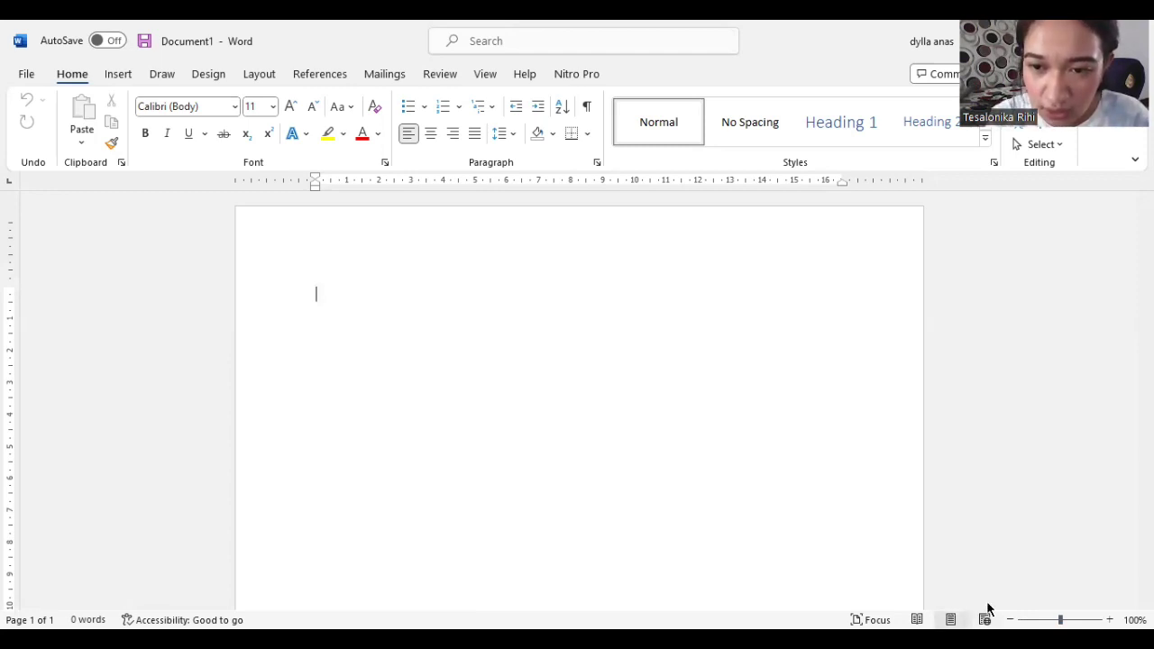
{"action": "left_click", "coordinate": [1035, 602]}
{"action": "left_click", "coordinate": [1063, 606]}
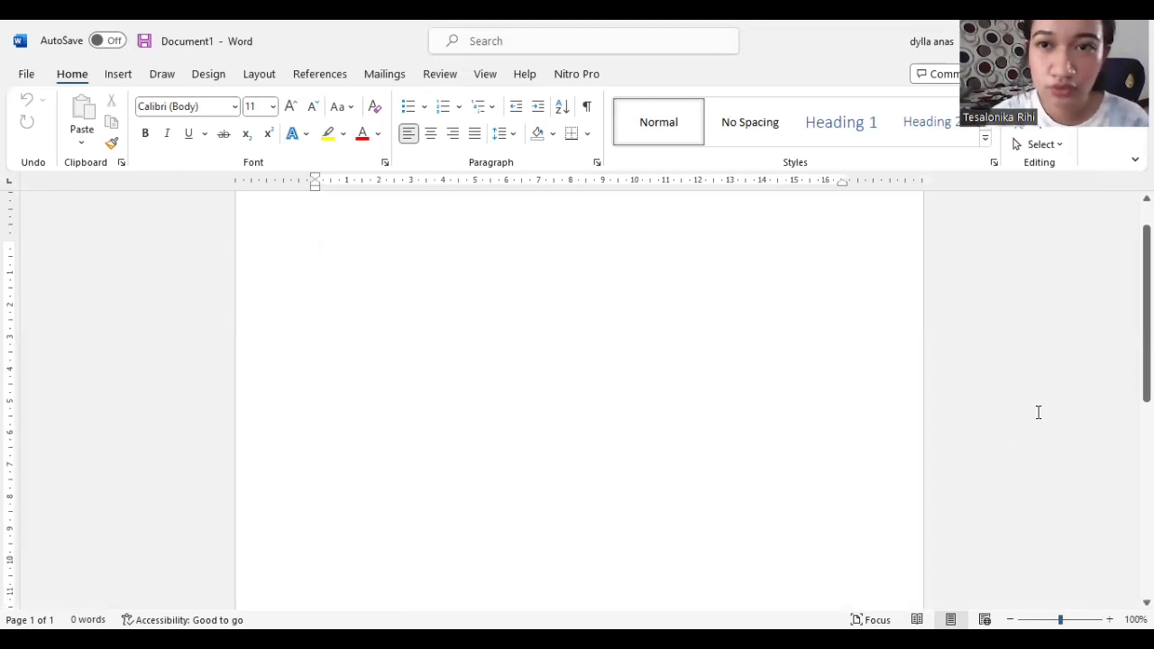
Step: Turn on bold formatting, enter the title "Makalah Aplikasi Komputer" and undo the title text
{"action": "key", "text": "ctrl+b"}
{"action": "type", "text": "Makalah Aplikasi Komputer"}
{"action": "key", "text": "ctrl+z"}
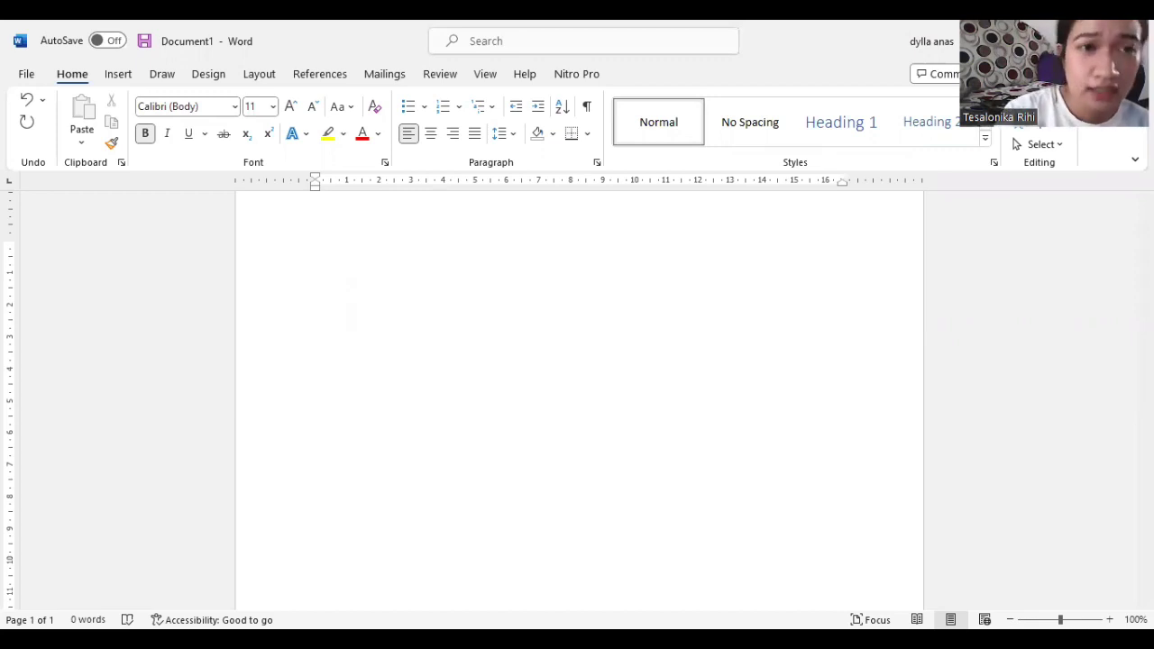
Step: Set the document's paper size to A4 (21 cm x 29.7 cm)
{"action": "left_click", "coordinate": [260, 75]}
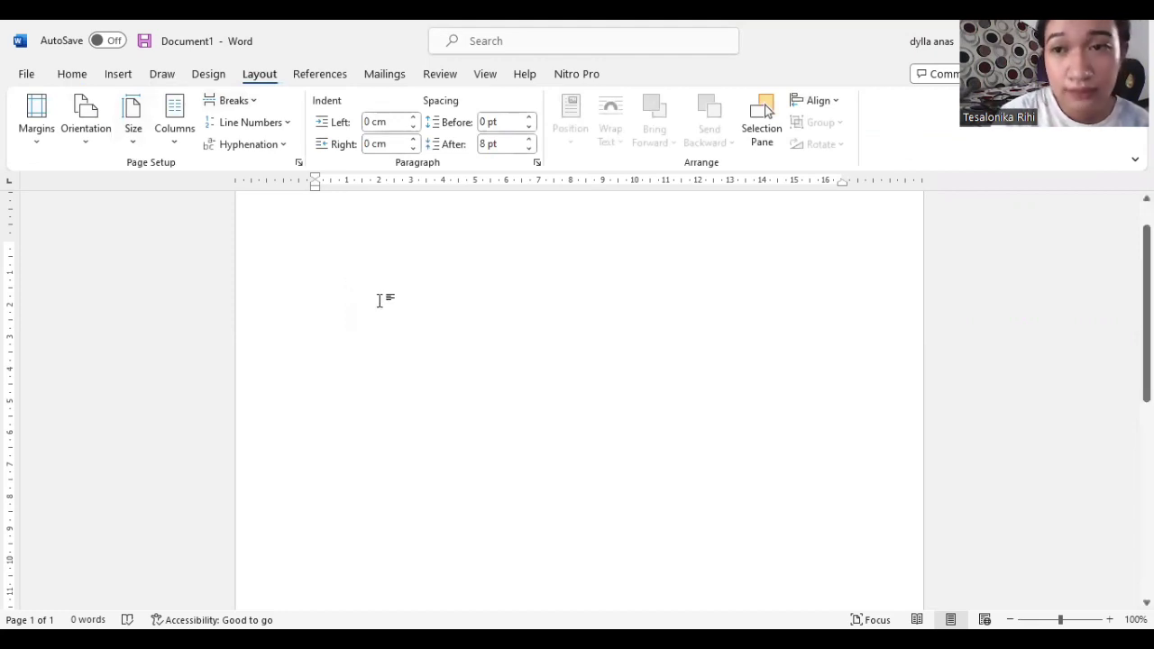
{"action": "left_click", "coordinate": [138, 146]}
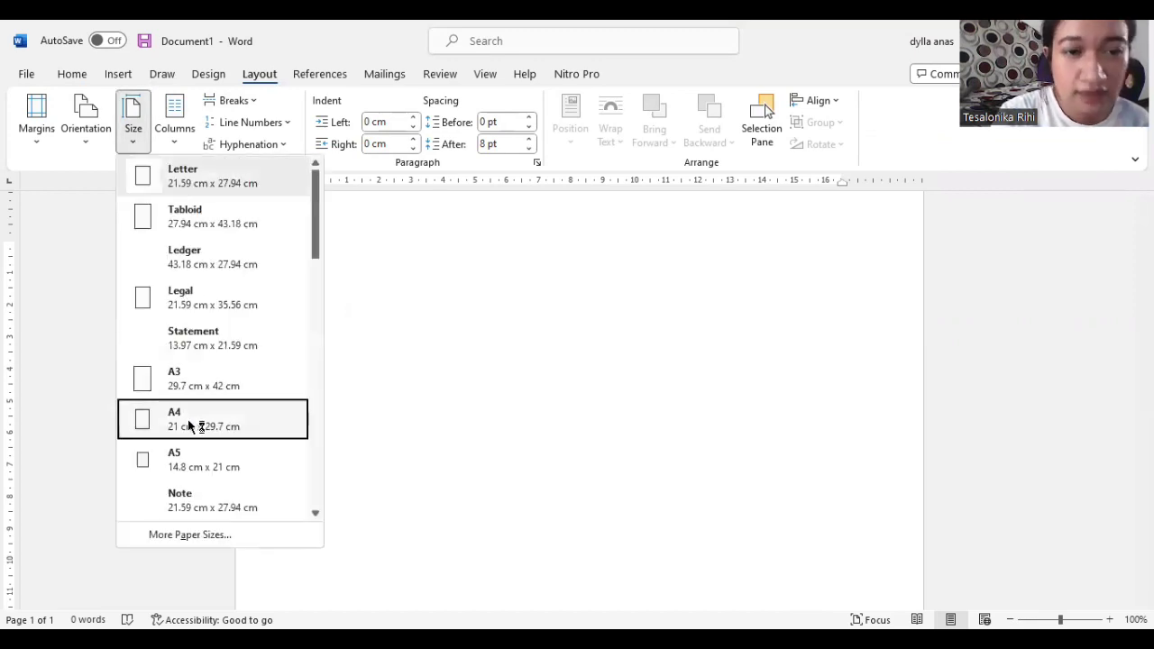
{"action": "left_click", "coordinate": [188, 426]}
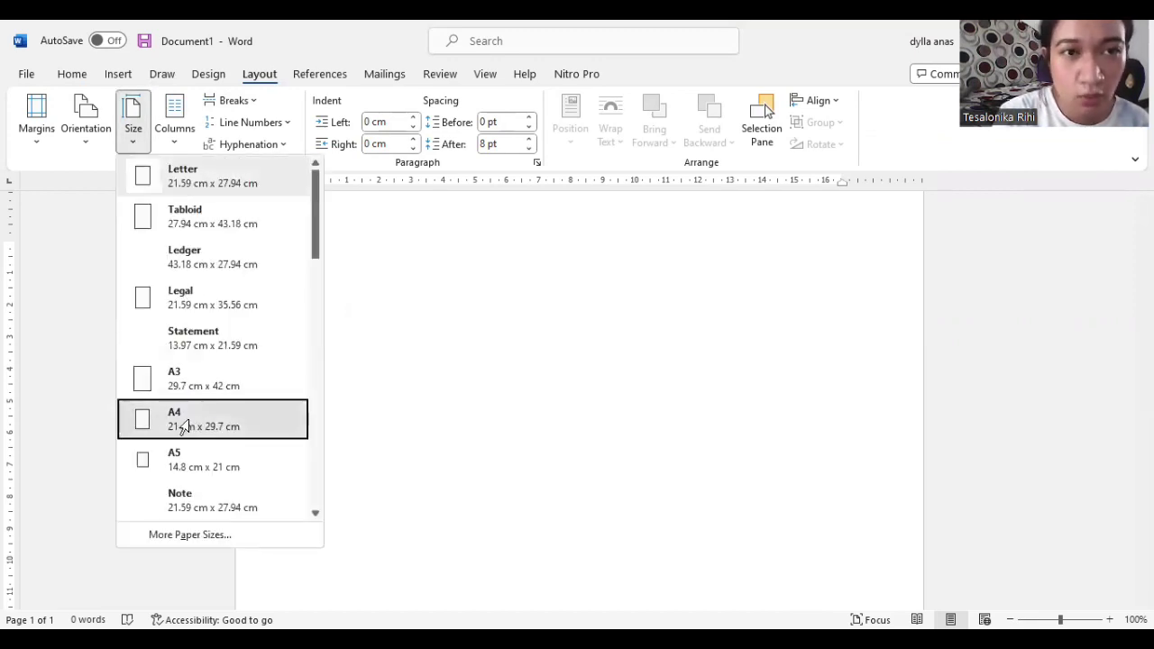
Step: Try to set a custom left margin of 3,54 cm for the whole document, and close the page setup
{"action": "left_click", "coordinate": [39, 144]}
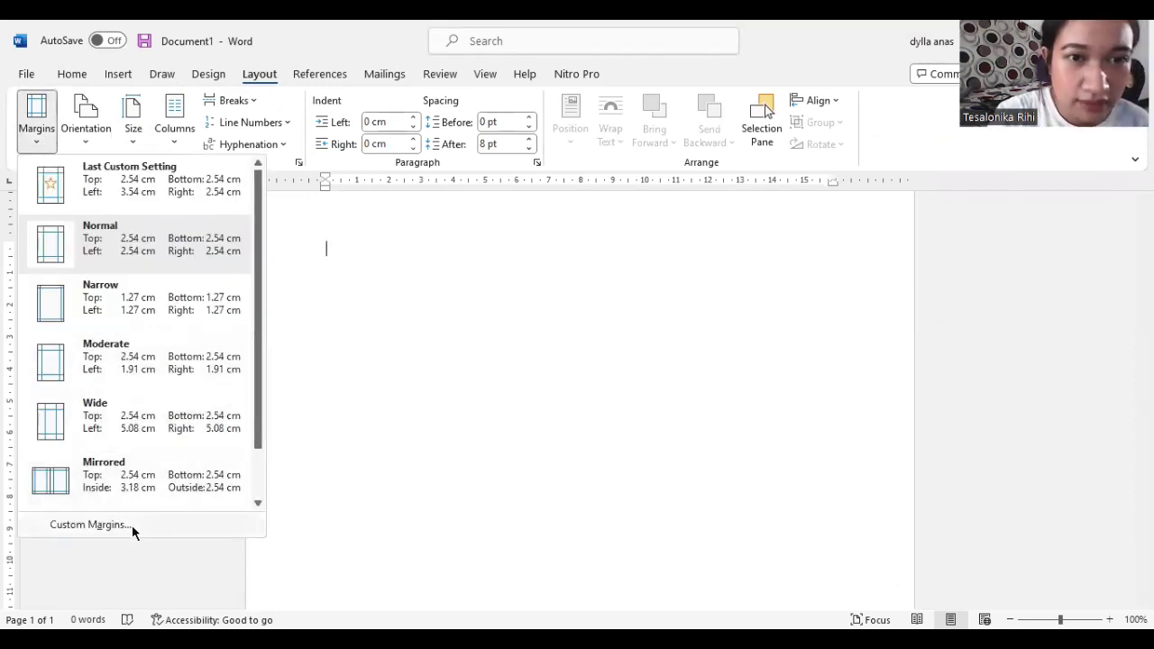
{"action": "left_click", "coordinate": [90, 525]}
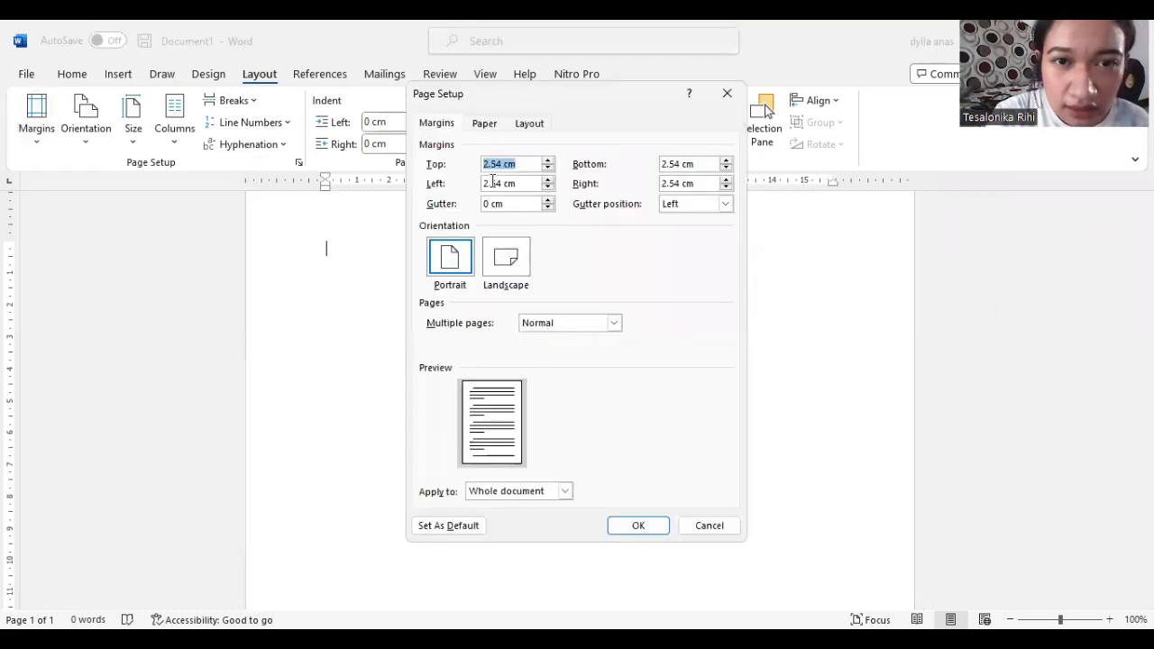
{"action": "left_click", "coordinate": [493, 183]}
{"action": "key", "text": "BackSpace"}
{"action": "key", "text": "BackSpace"}
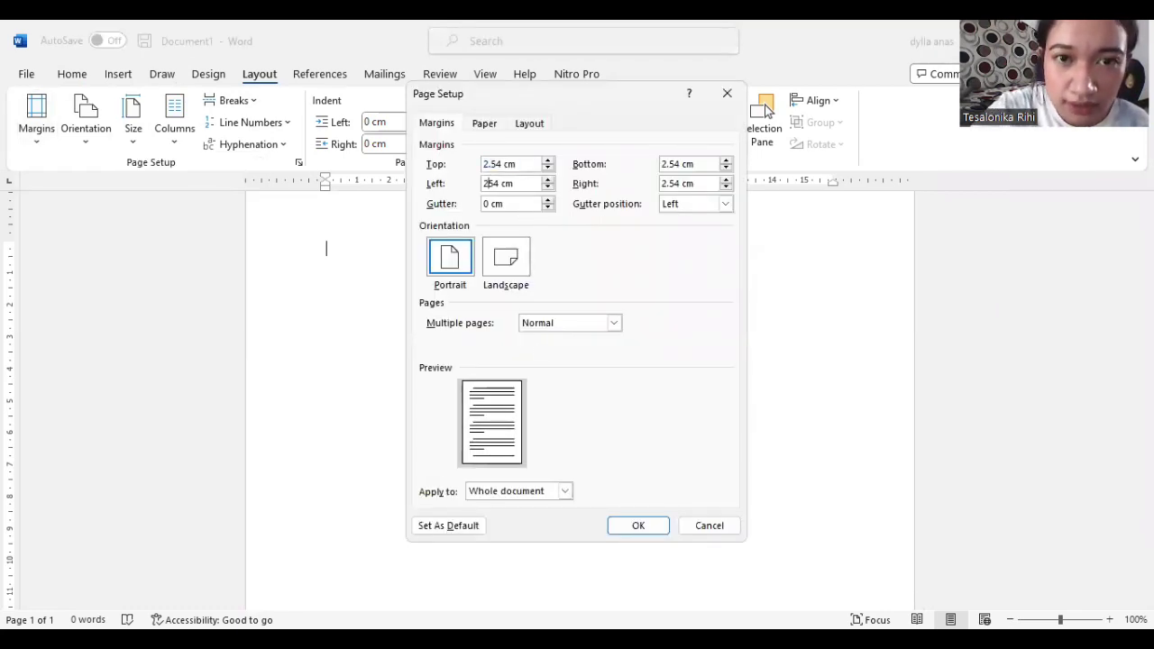
{"action": "type", "text": "3."}
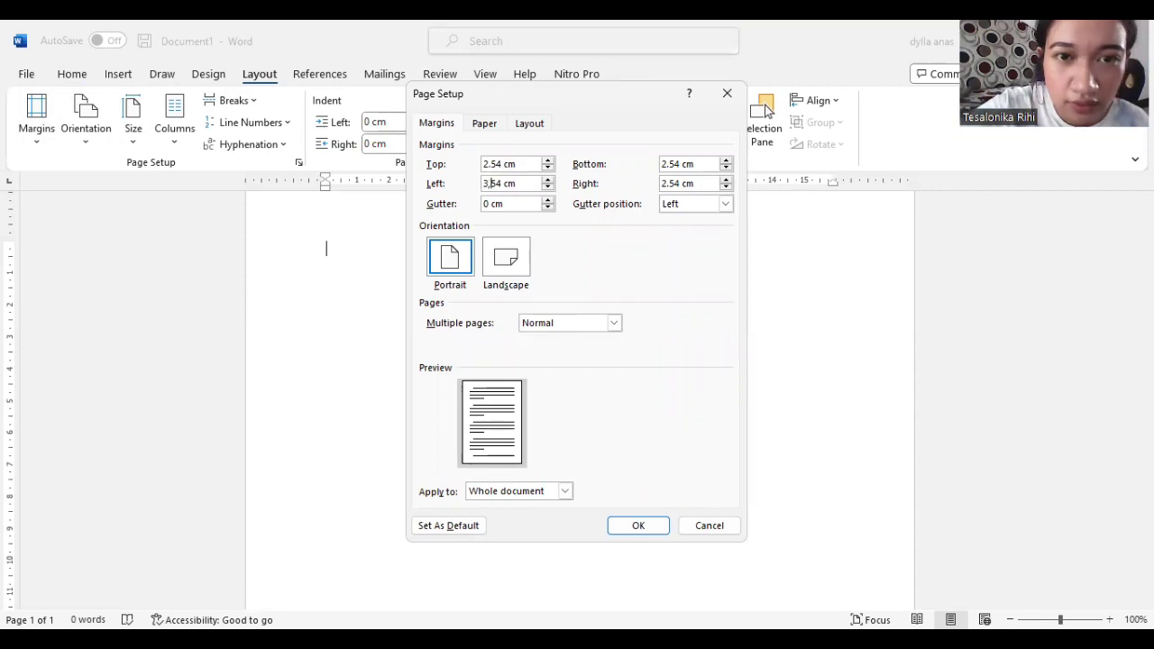
{"action": "left_click", "coordinate": [636, 527]}
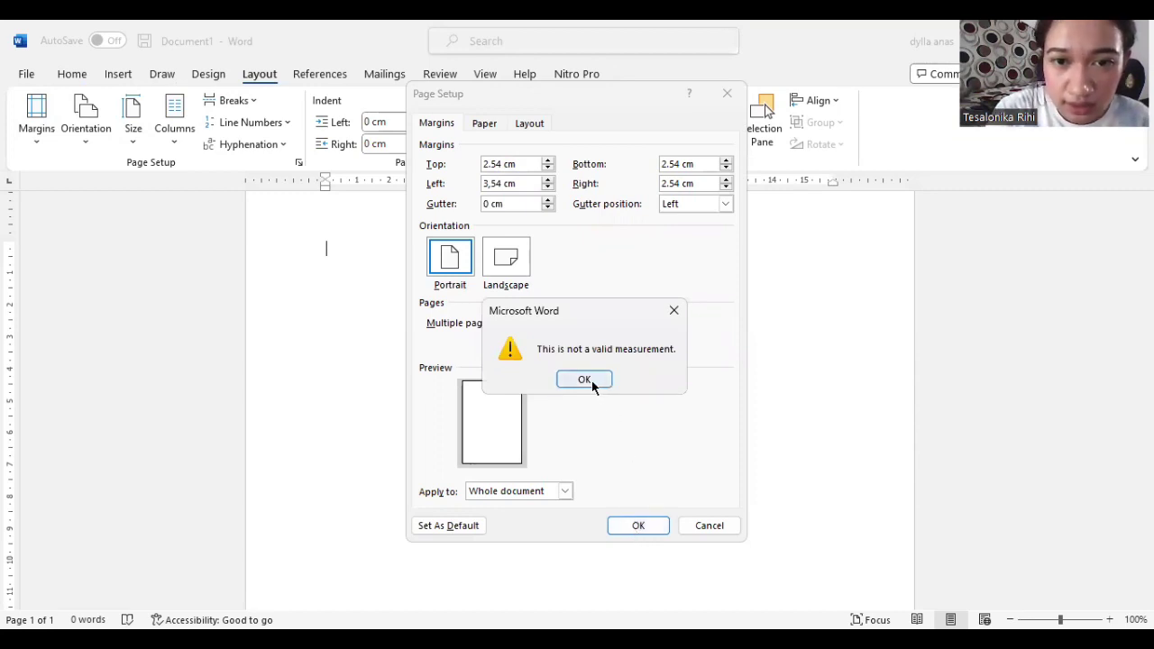
{"action": "left_click", "coordinate": [728, 96]}
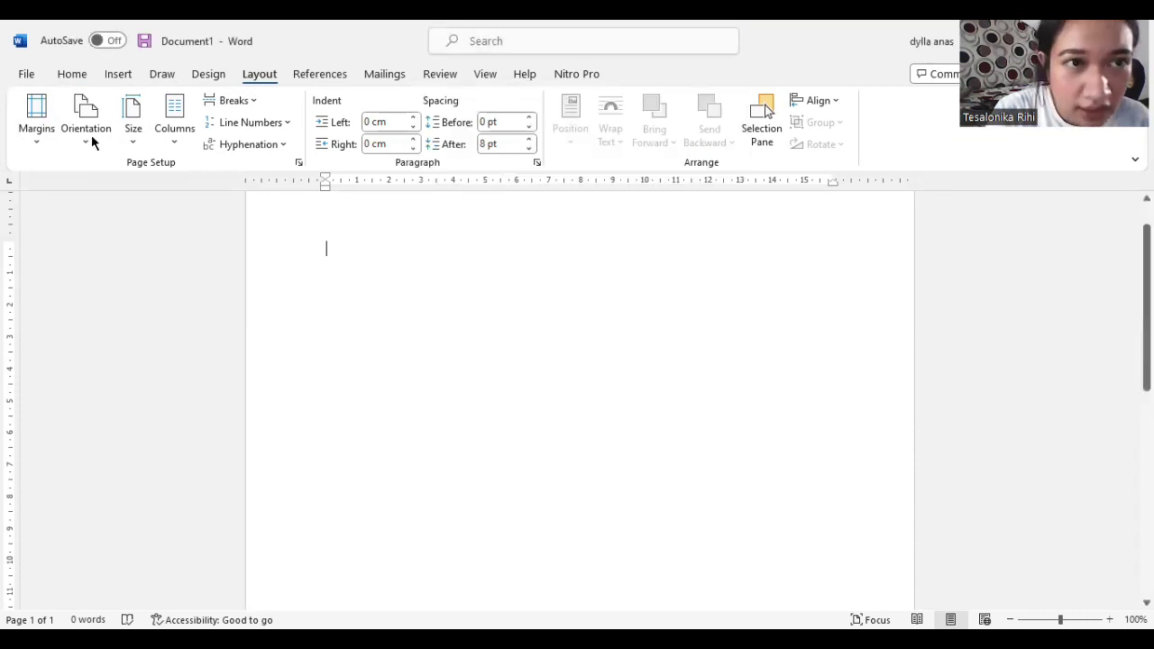
Step: Switch the measurement units to inches and back to centimeters in the advanced display options, and apply the options
{"action": "left_click", "coordinate": [28, 74]}
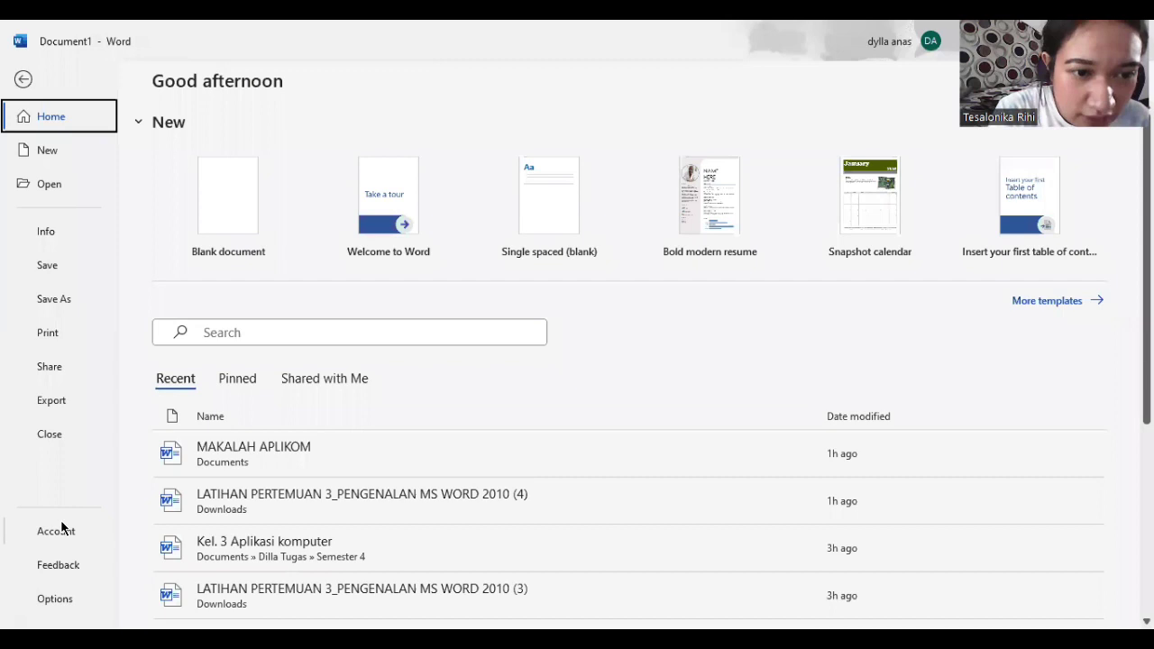
{"action": "left_click", "coordinate": [52, 599]}
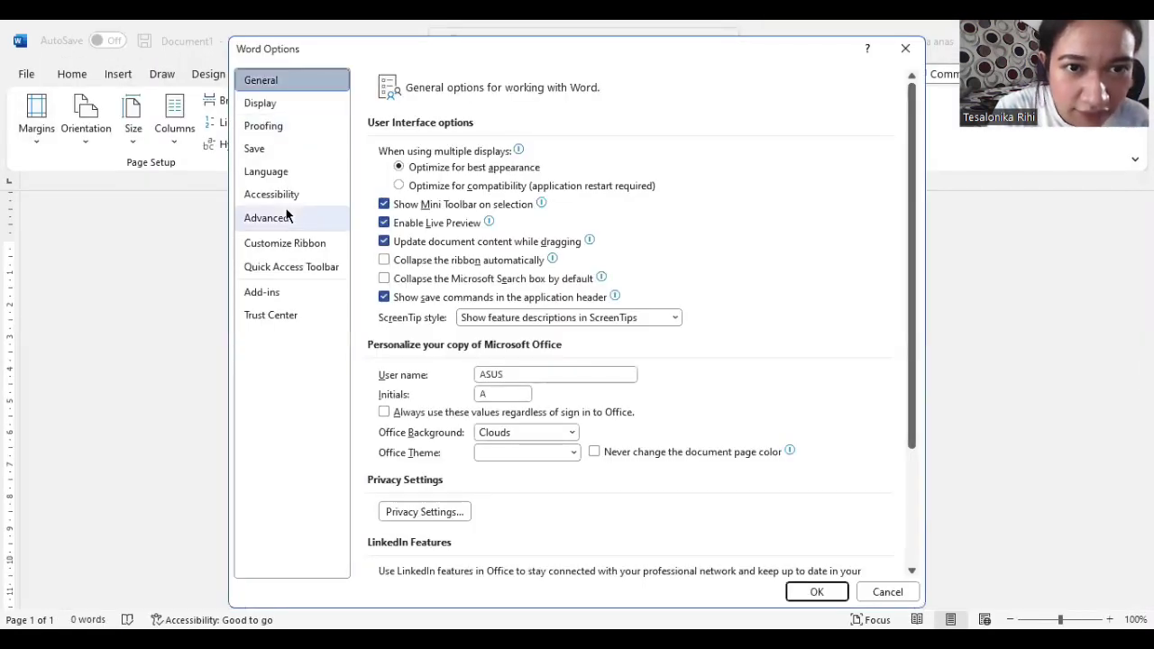
{"action": "left_click", "coordinate": [270, 217]}
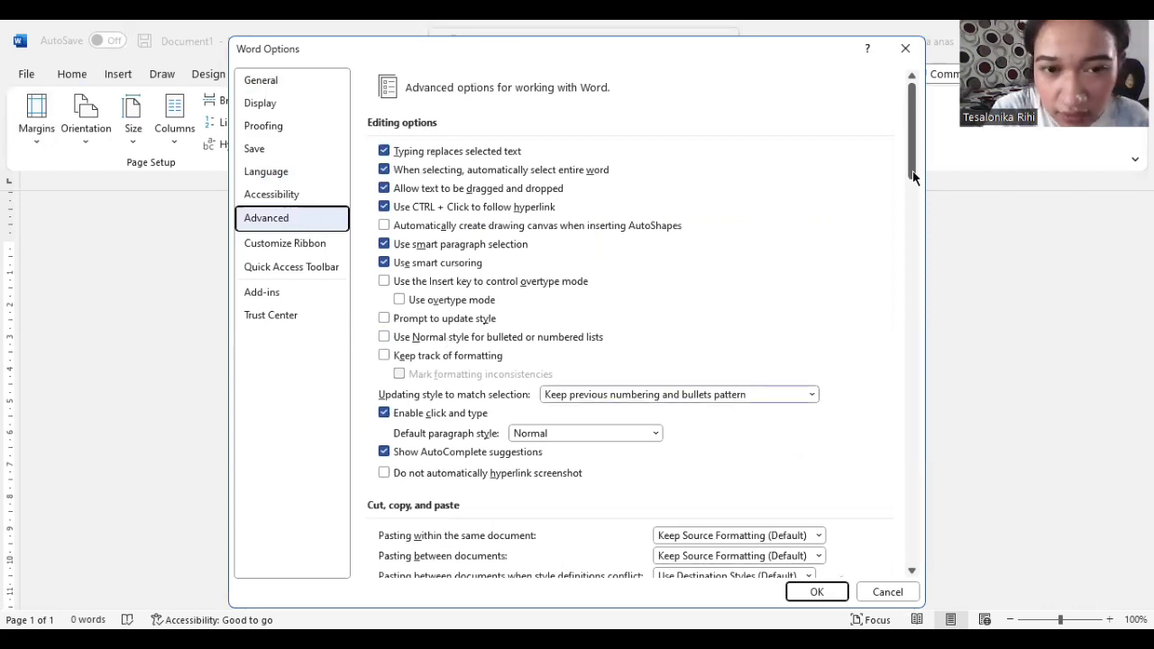
{"action": "left_click", "coordinate": [919, 263]}
{"action": "scroll", "coordinate": [923, 300], "scroll_direction": "down", "scroll_amount": 5}
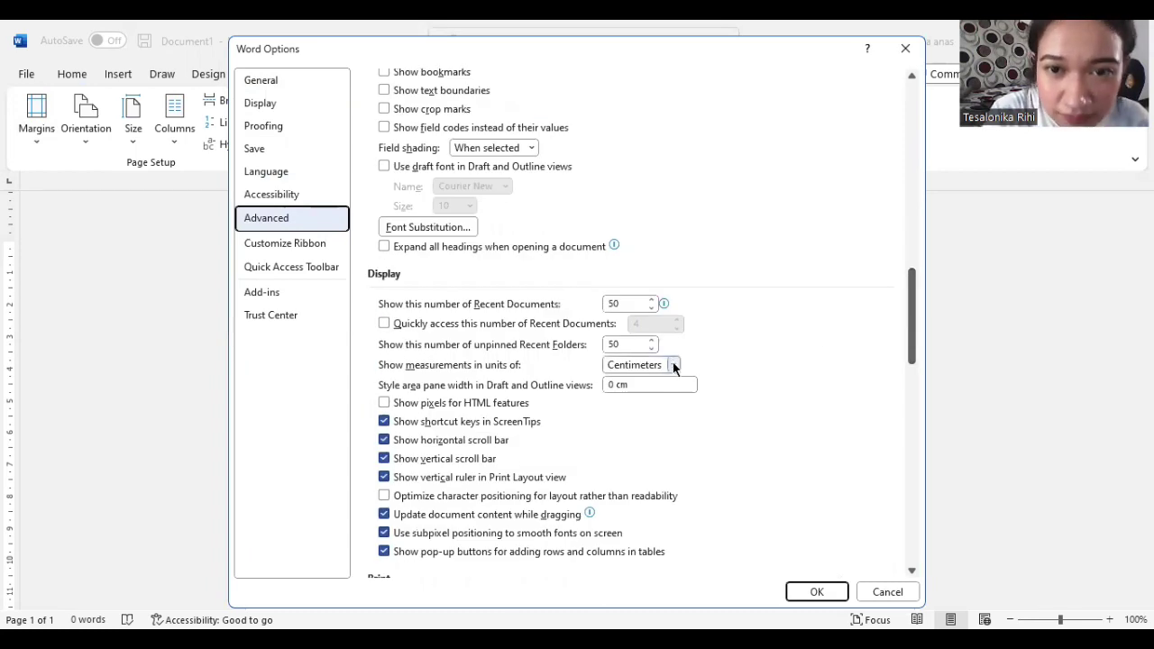
{"action": "left_click", "coordinate": [674, 366]}
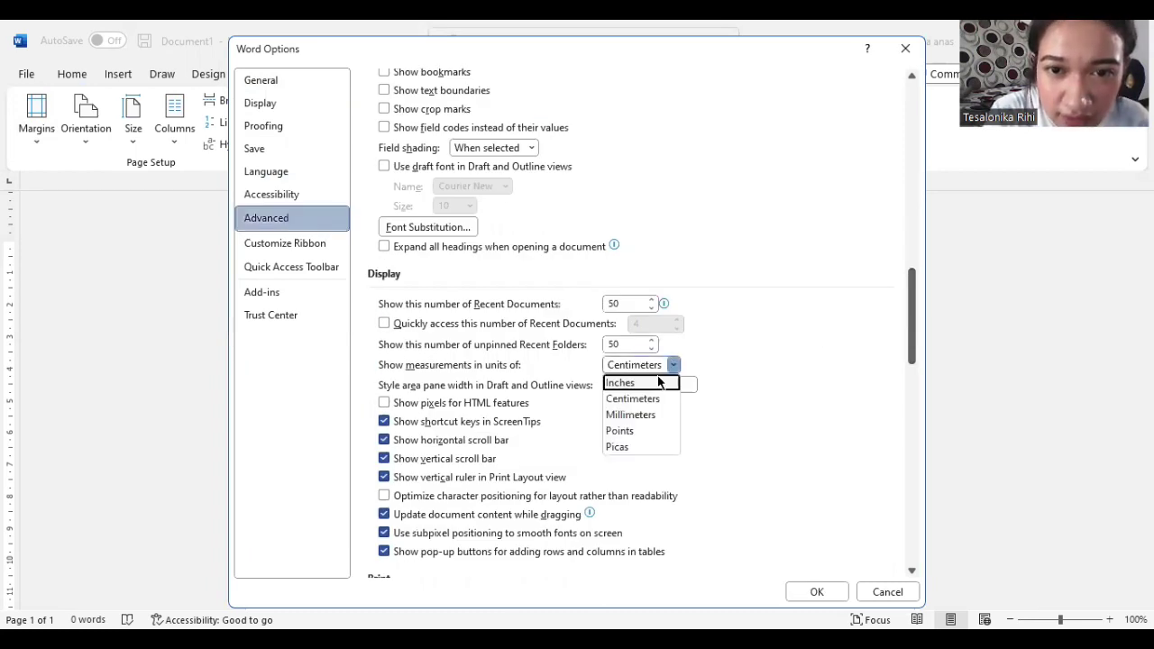
{"action": "left_click", "coordinate": [660, 382]}
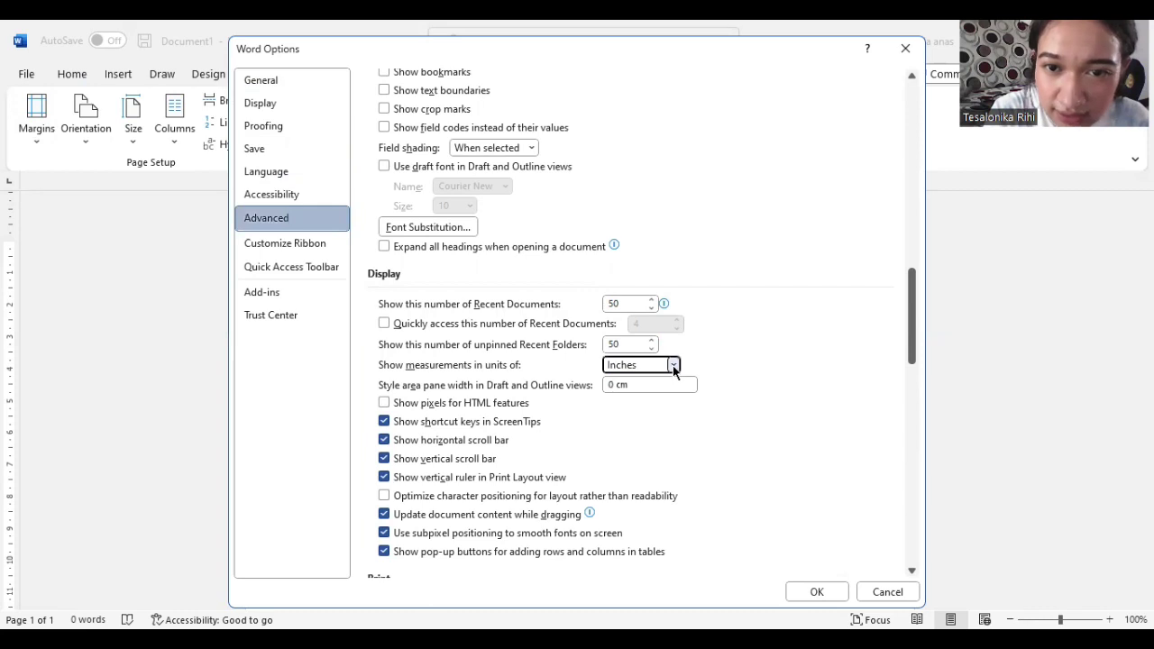
{"action": "left_click", "coordinate": [674, 366]}
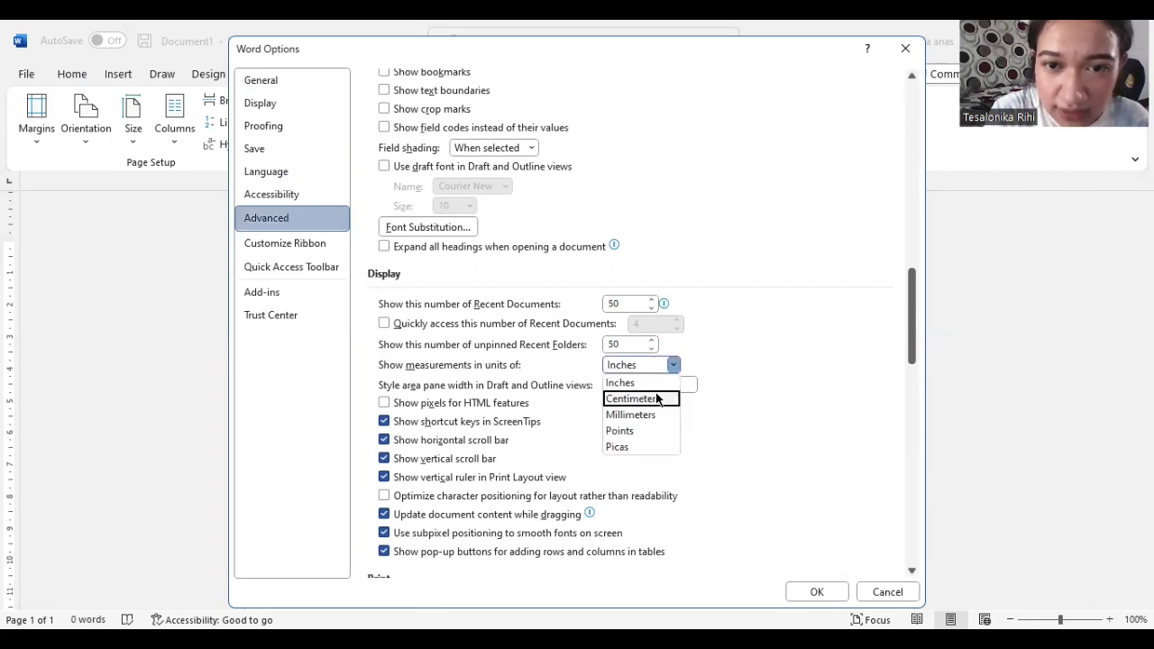
{"action": "left_click", "coordinate": [656, 400]}
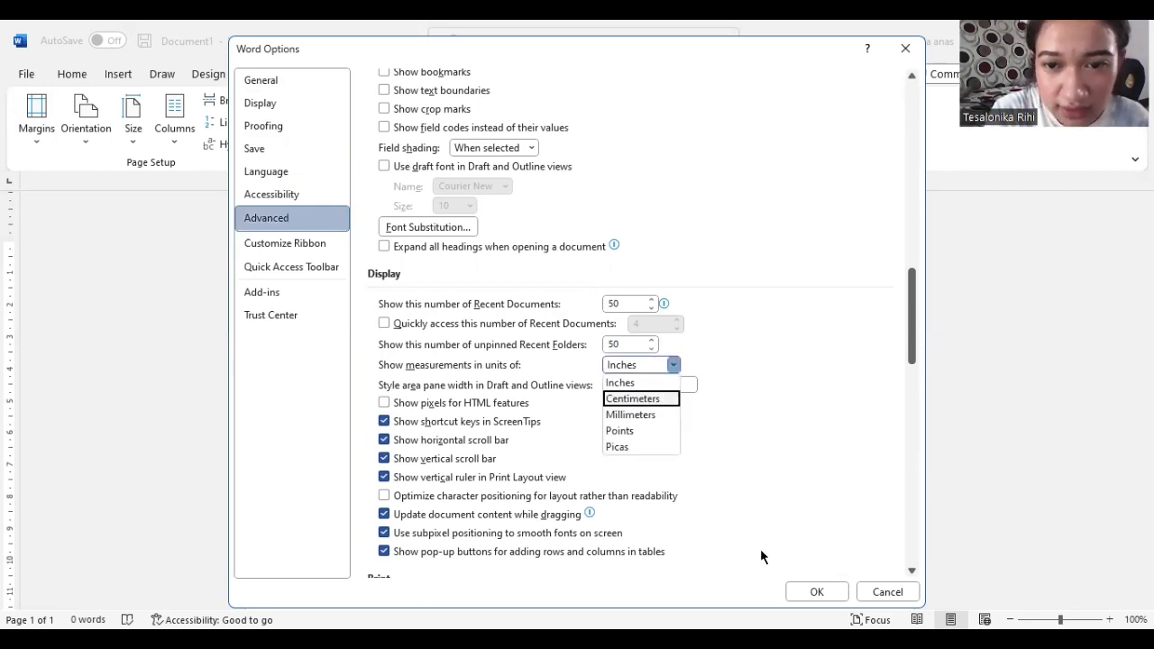
{"action": "left_click", "coordinate": [811, 600]}
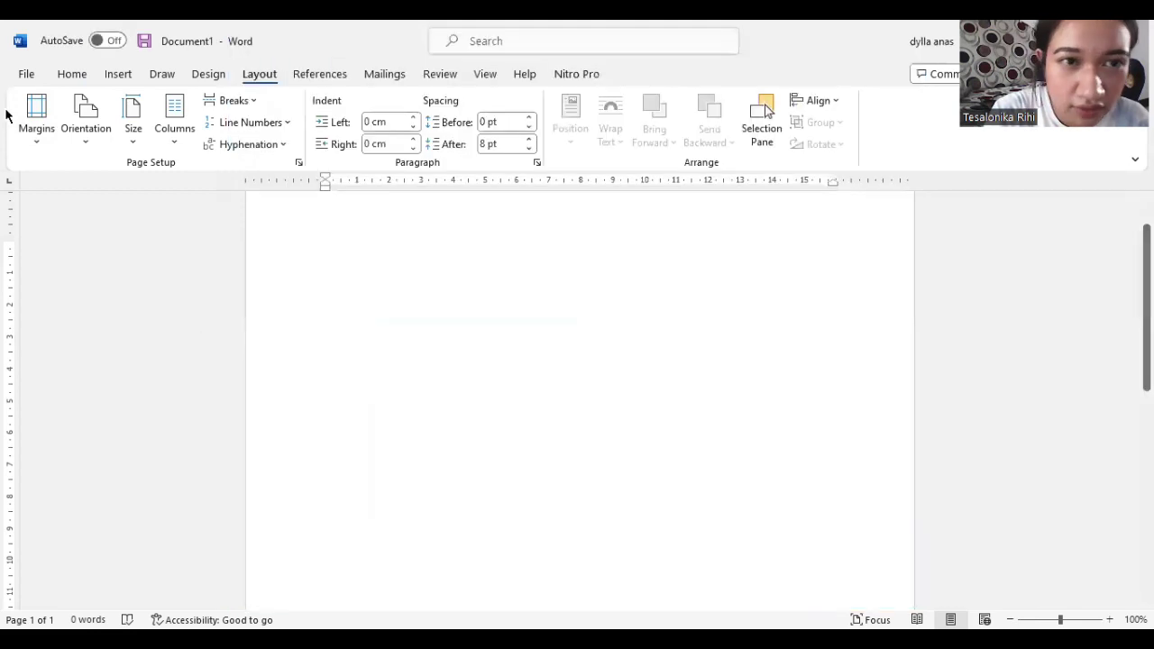
Step: Set a custom left margin of 3.54 cm for the whole document
{"action": "left_click", "coordinate": [34, 144]}
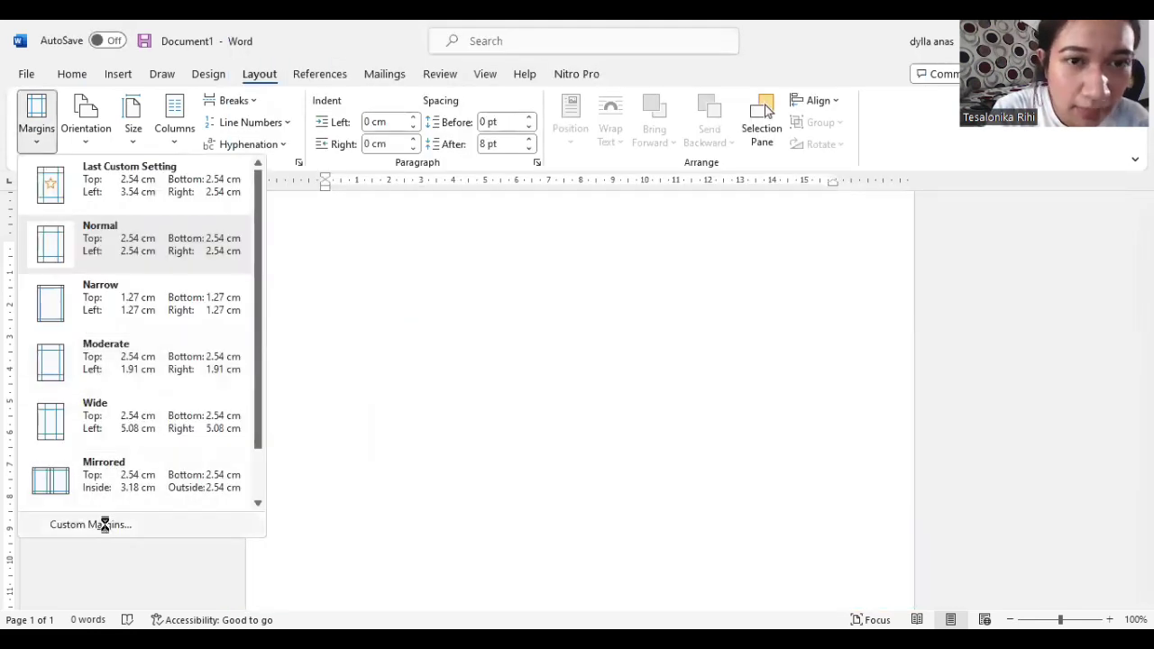
{"action": "left_click", "coordinate": [90, 525]}
{"action": "left_click", "coordinate": [488, 184]}
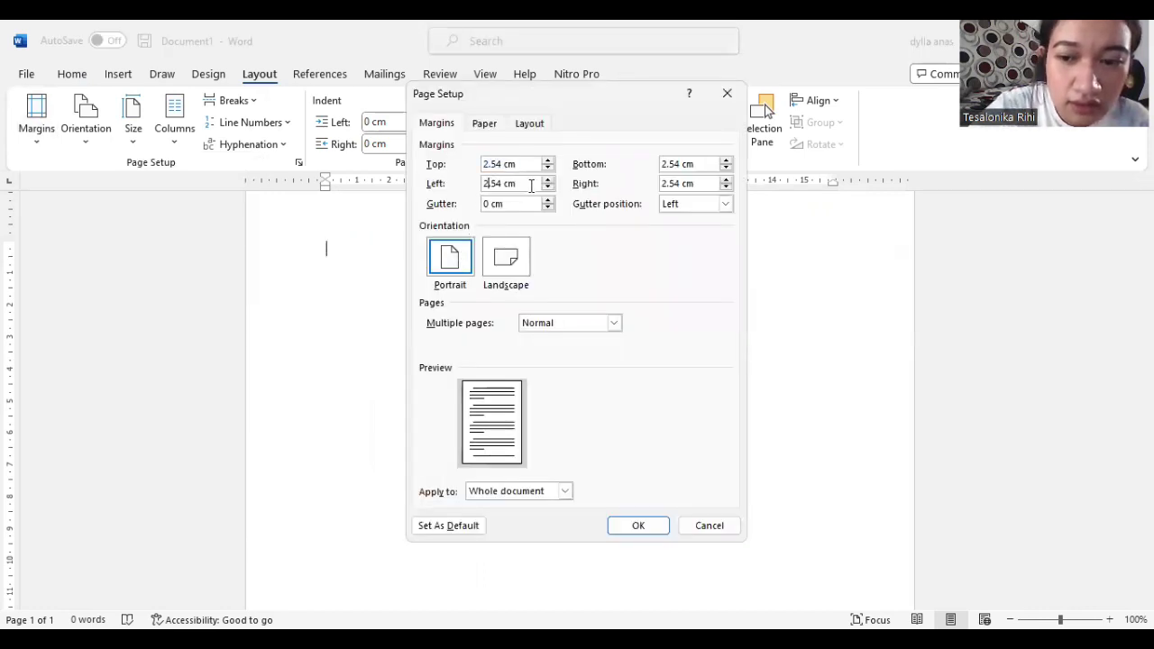
{"action": "key", "text": "BackSpace"}
{"action": "type", "text": "3"}
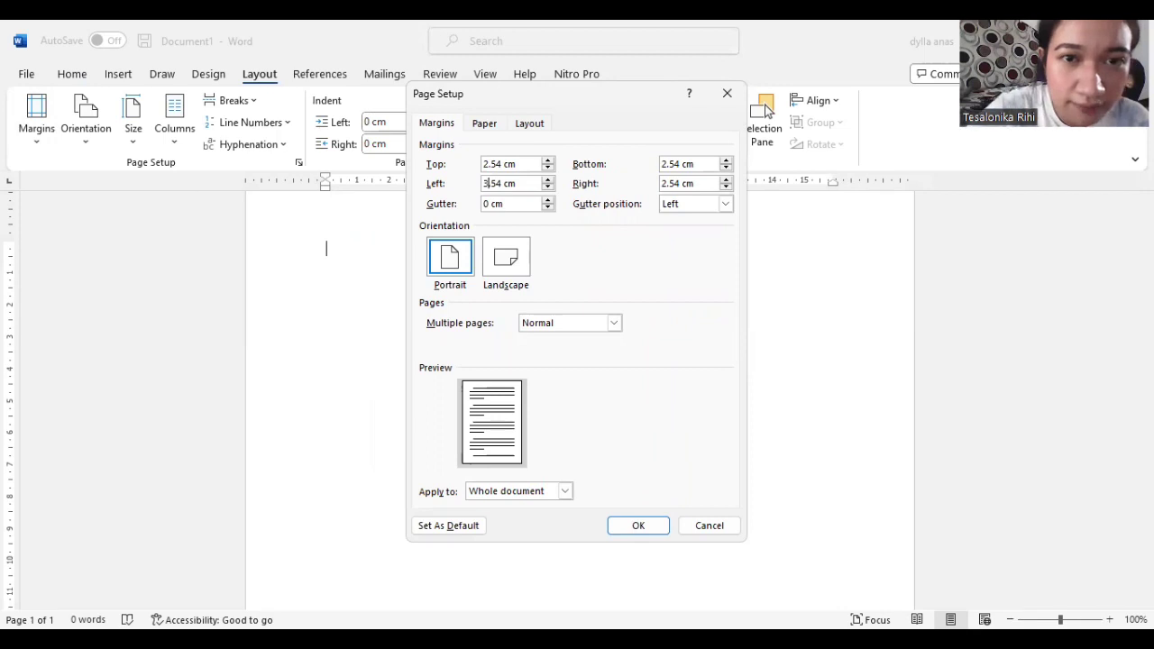
{"action": "left_click", "coordinate": [636, 526]}
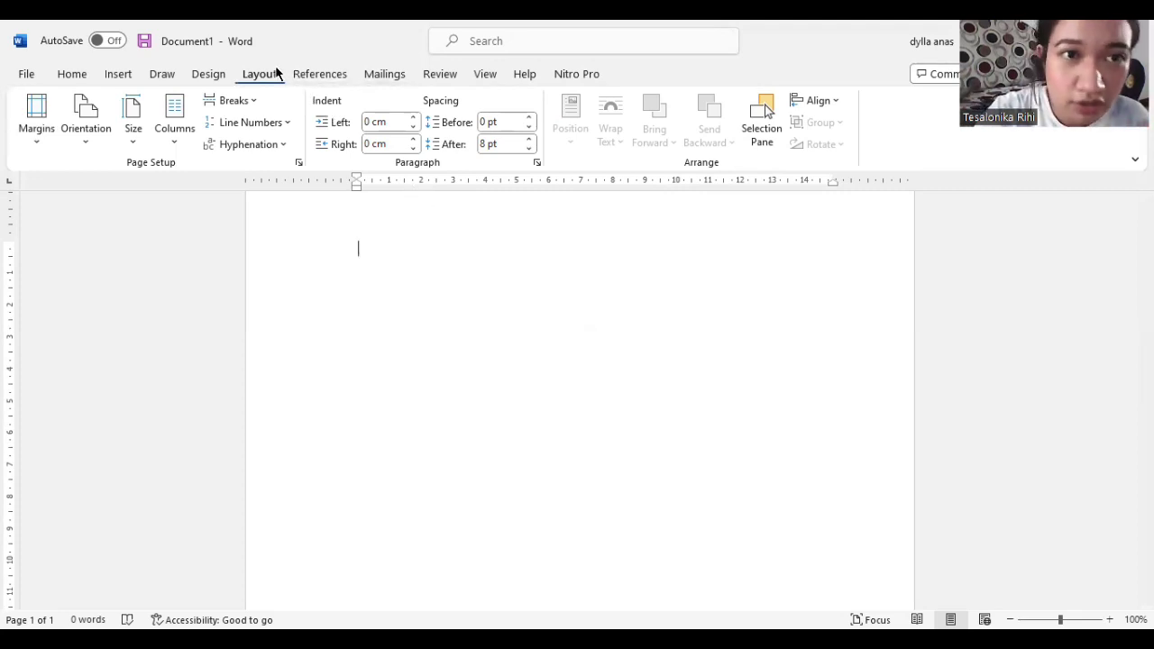
Step: Add a ½ pt finely dotted box page border to the whole document, measured from the edge of the page
{"action": "left_click", "coordinate": [207, 75]}
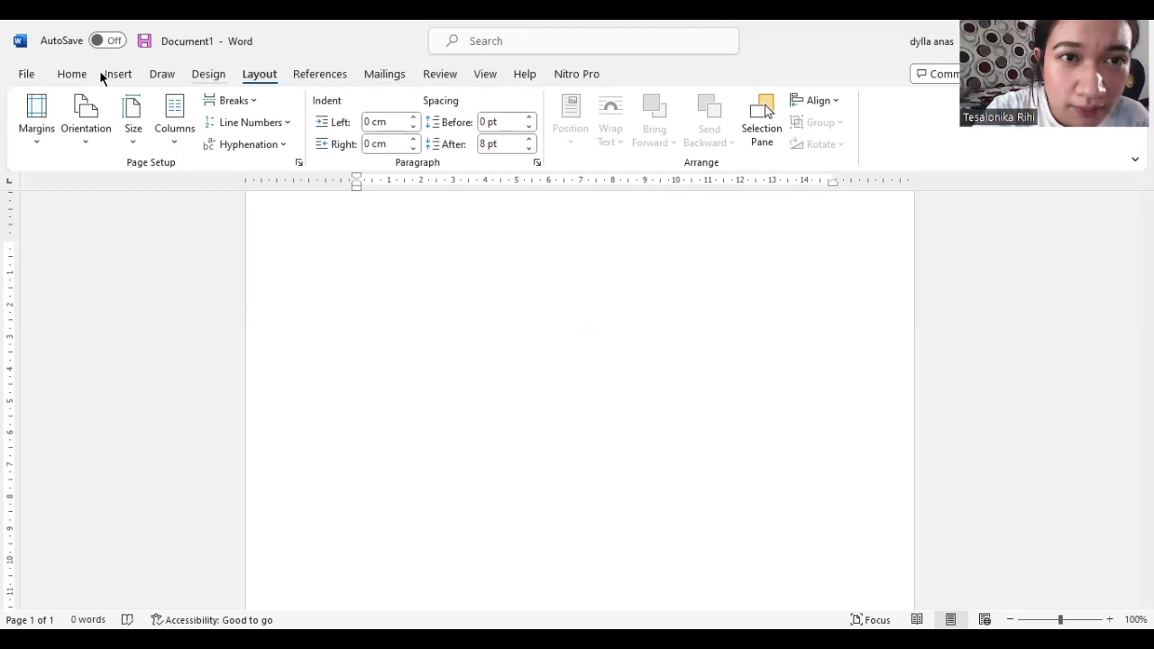
{"action": "left_click", "coordinate": [69, 77]}
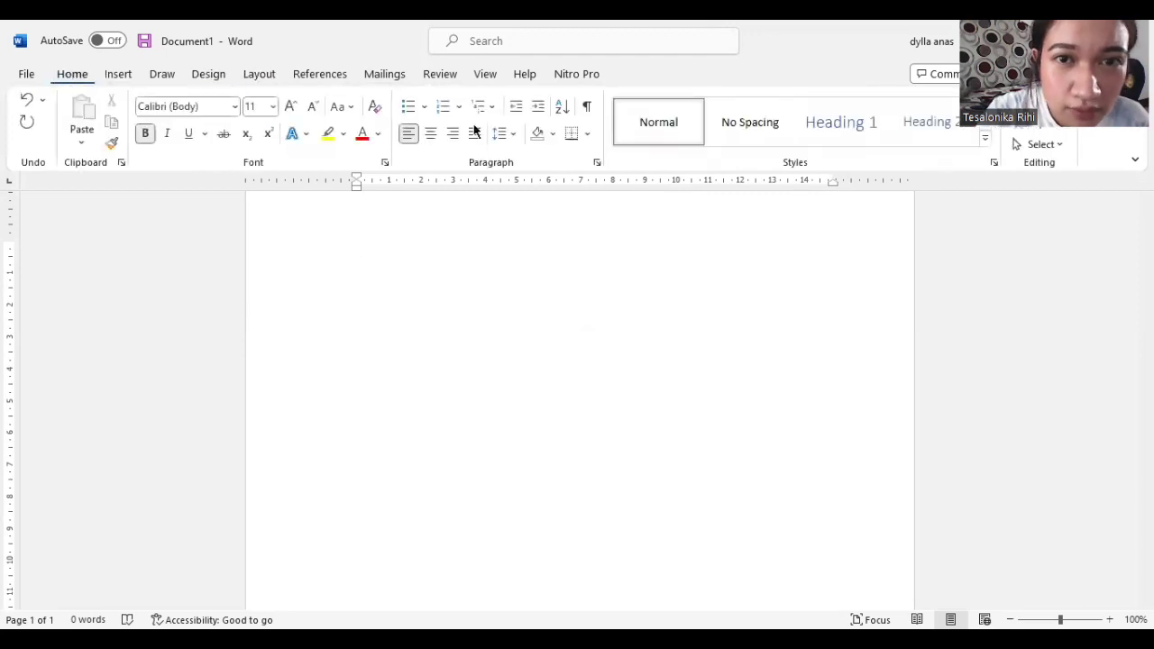
{"action": "left_click", "coordinate": [588, 135]}
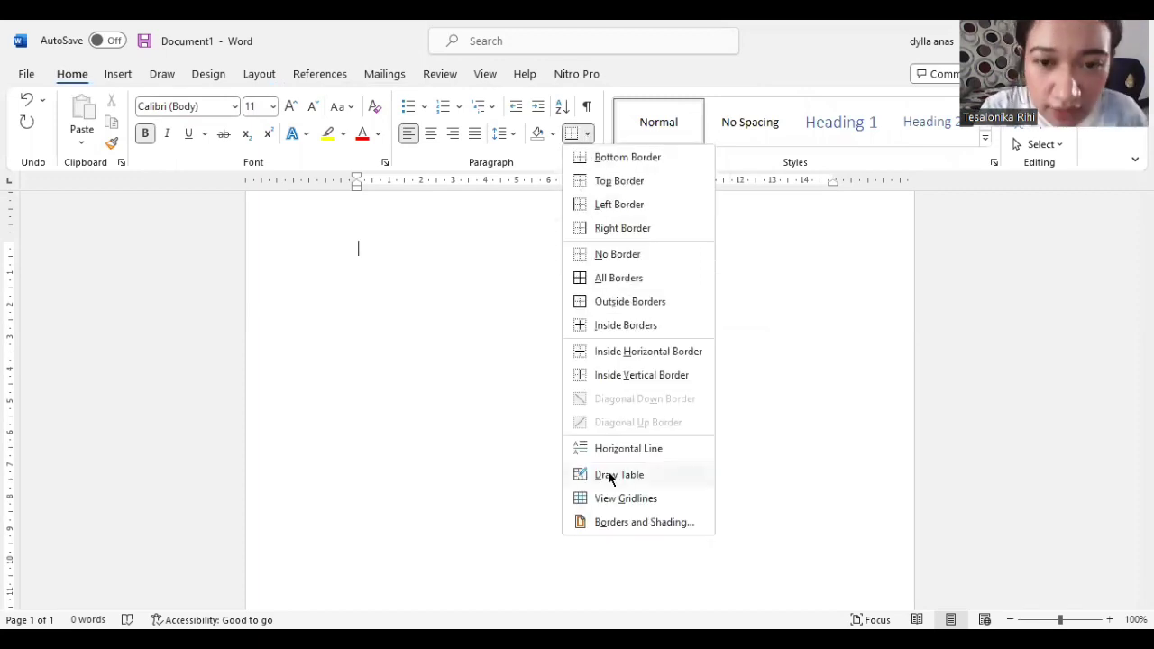
{"action": "left_click", "coordinate": [630, 526]}
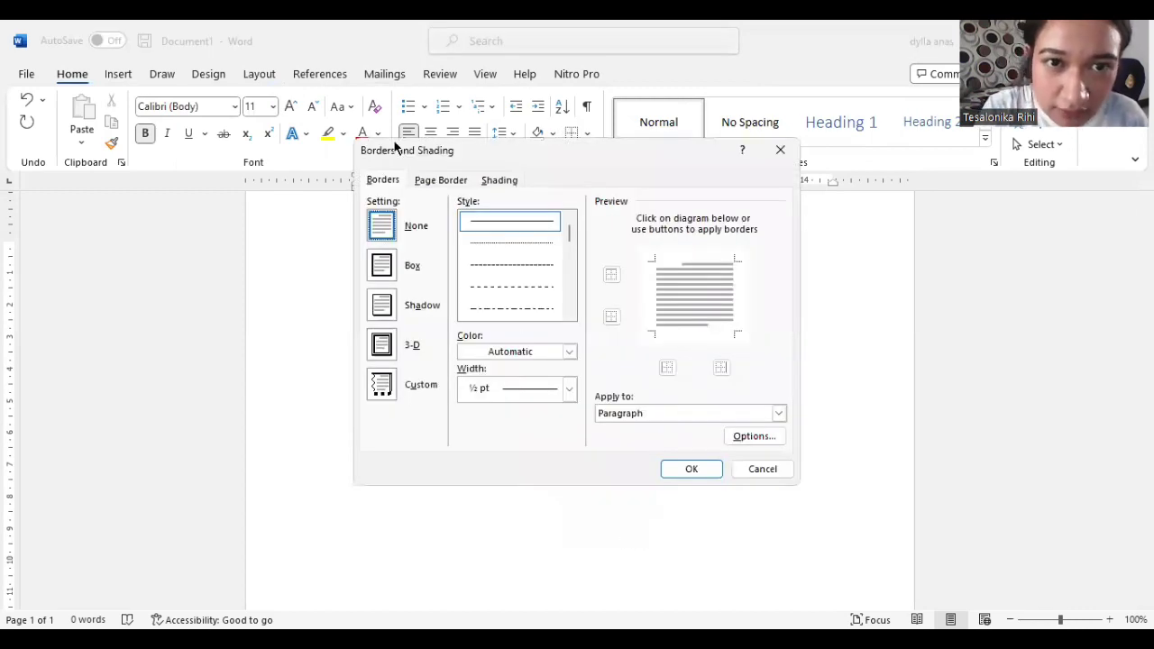
{"action": "left_click", "coordinate": [434, 181]}
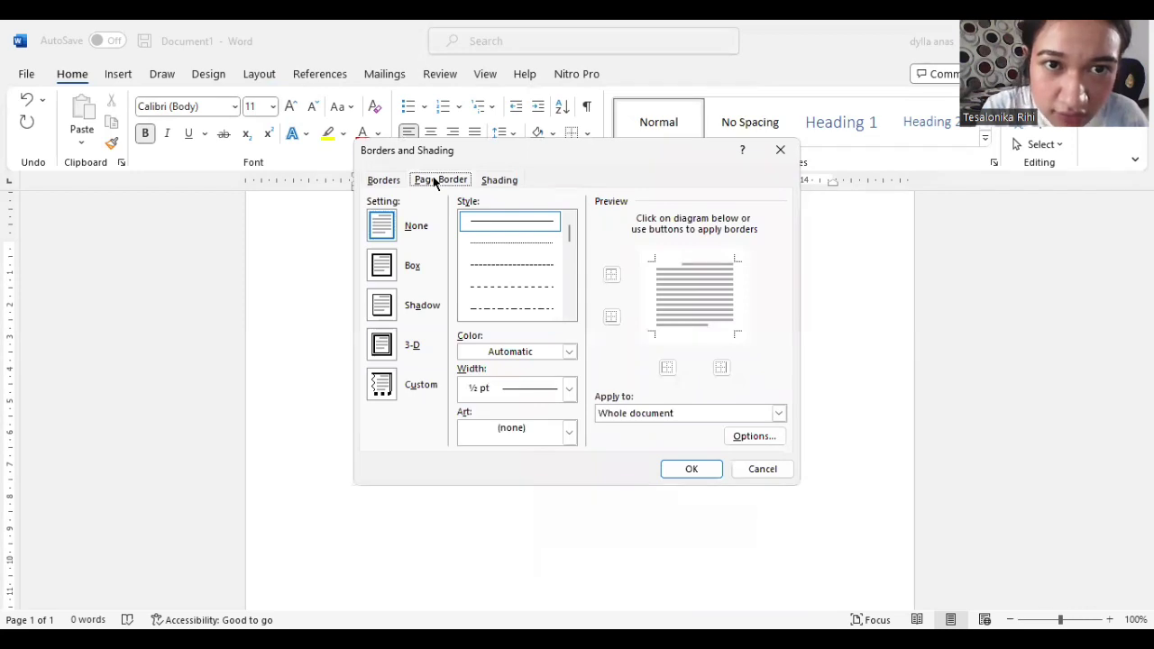
{"action": "left_click", "coordinate": [515, 245]}
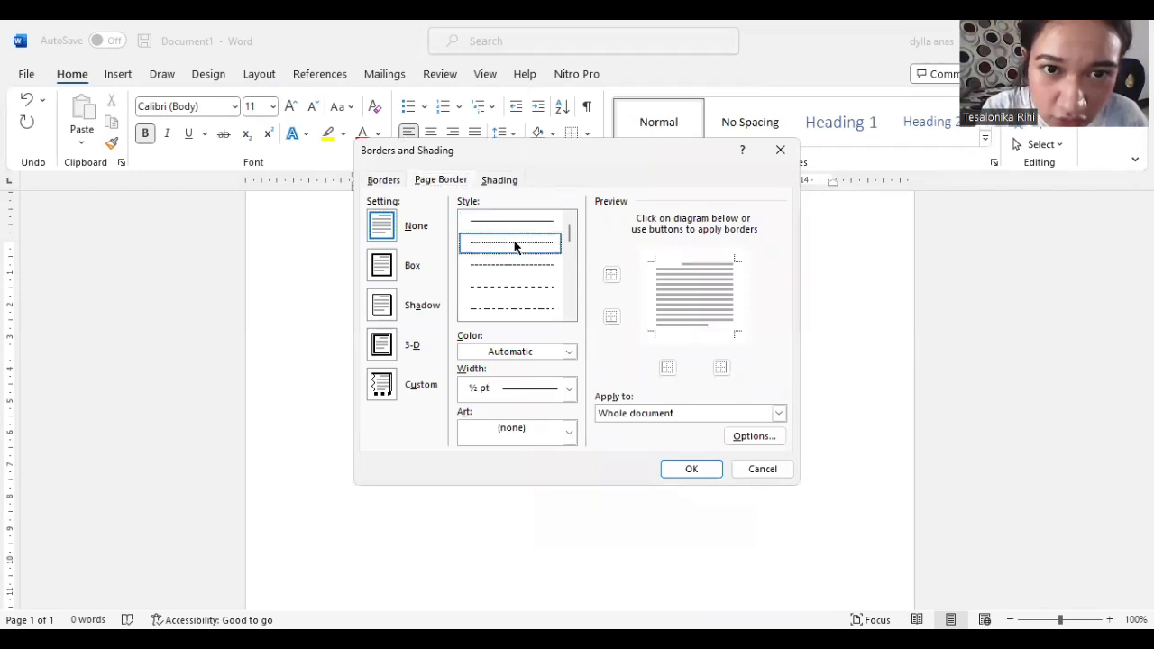
{"action": "left_click", "coordinate": [746, 437]}
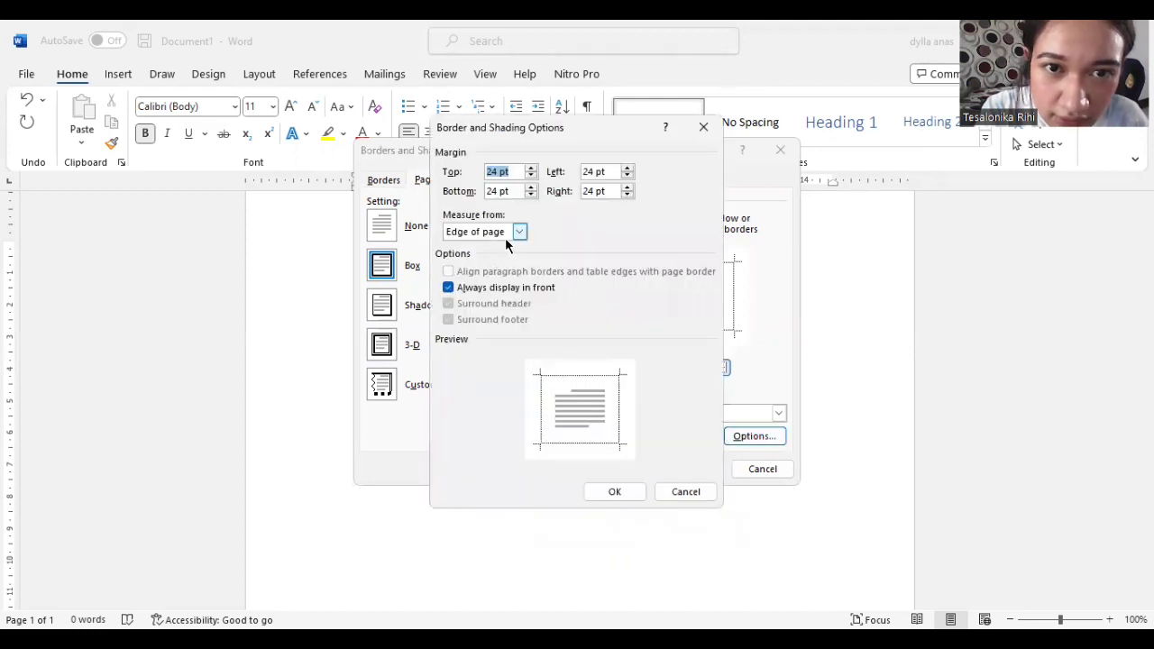
{"action": "left_click", "coordinate": [518, 233]}
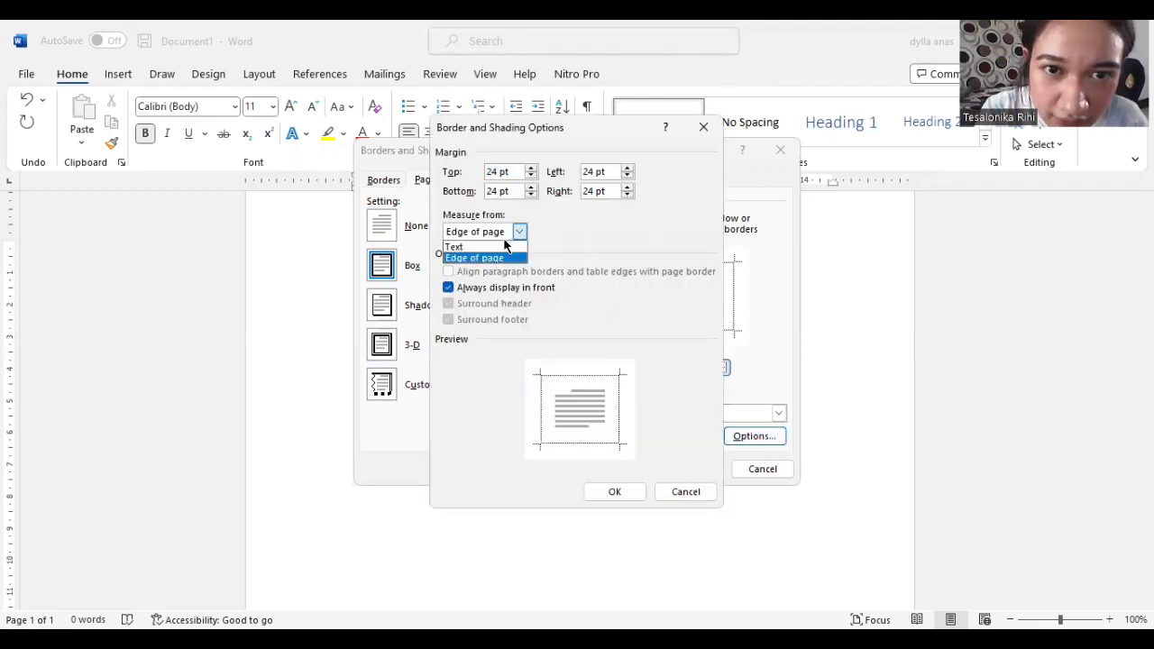
{"action": "left_click", "coordinate": [503, 257]}
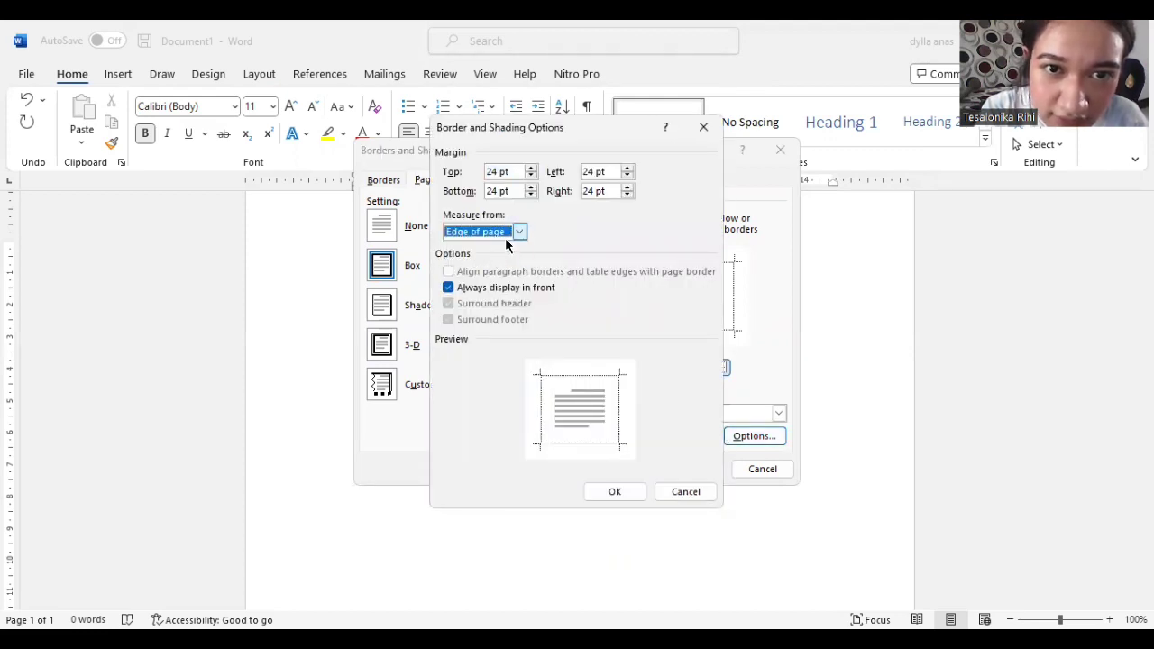
{"action": "left_click", "coordinate": [622, 493]}
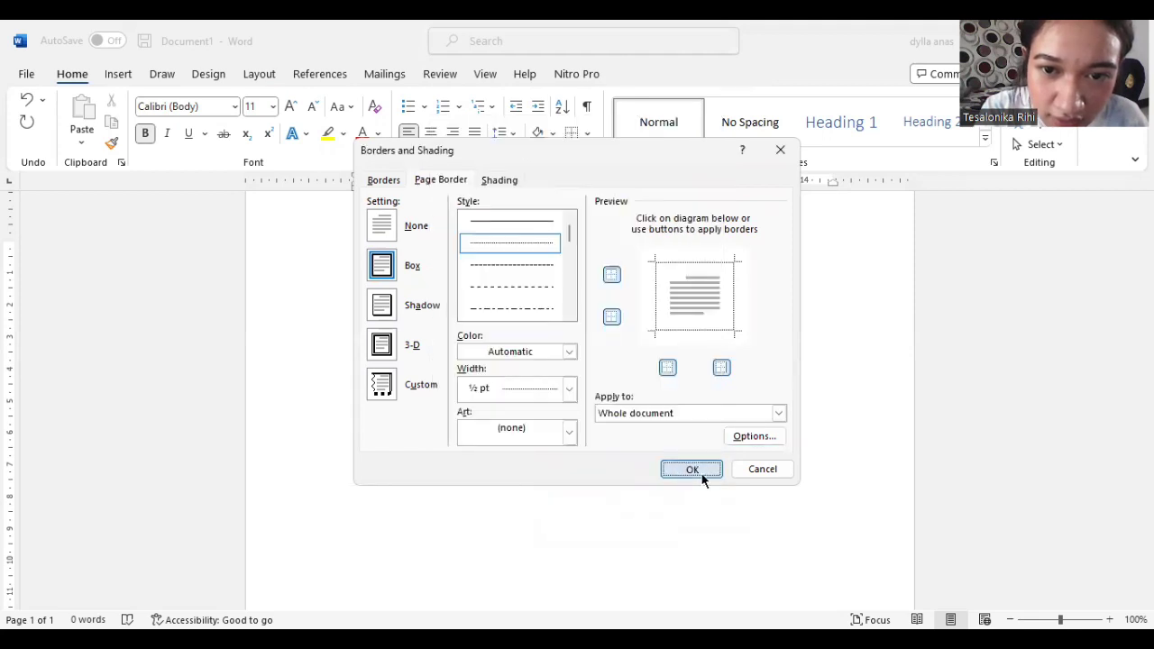
{"action": "left_click", "coordinate": [692, 470]}
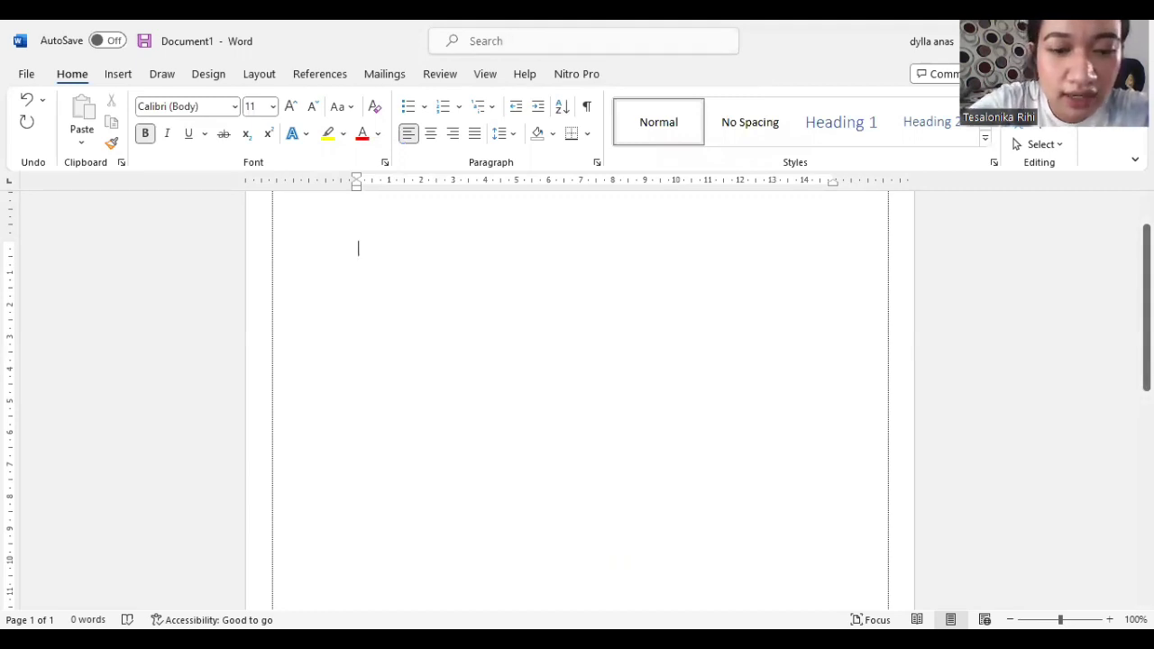
Step: Enter the title text "Makalah Aplikais Komputer" on the first line of the page
{"action": "type", "text": "Makalah"}
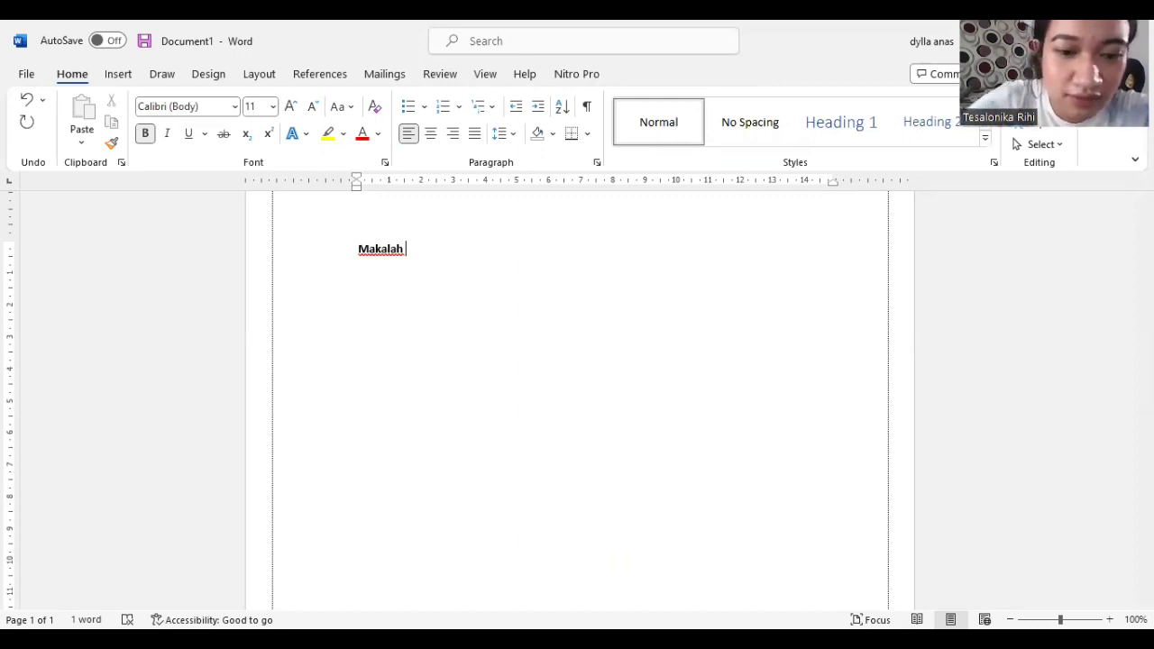
{"action": "type", "text": "Aplikais Komputer"}
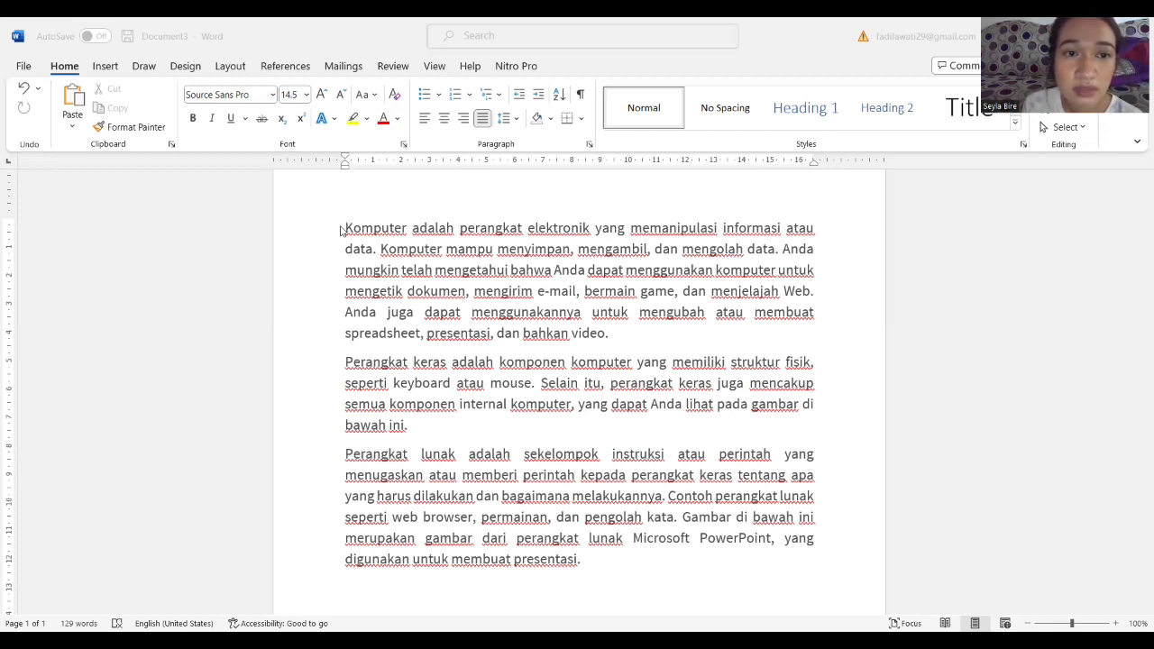
Step: In Document3, indent the first paragraph's first line by 1.25 cm, and review its indents and spacing settings
{"action": "key", "text": "alt+Tab"}
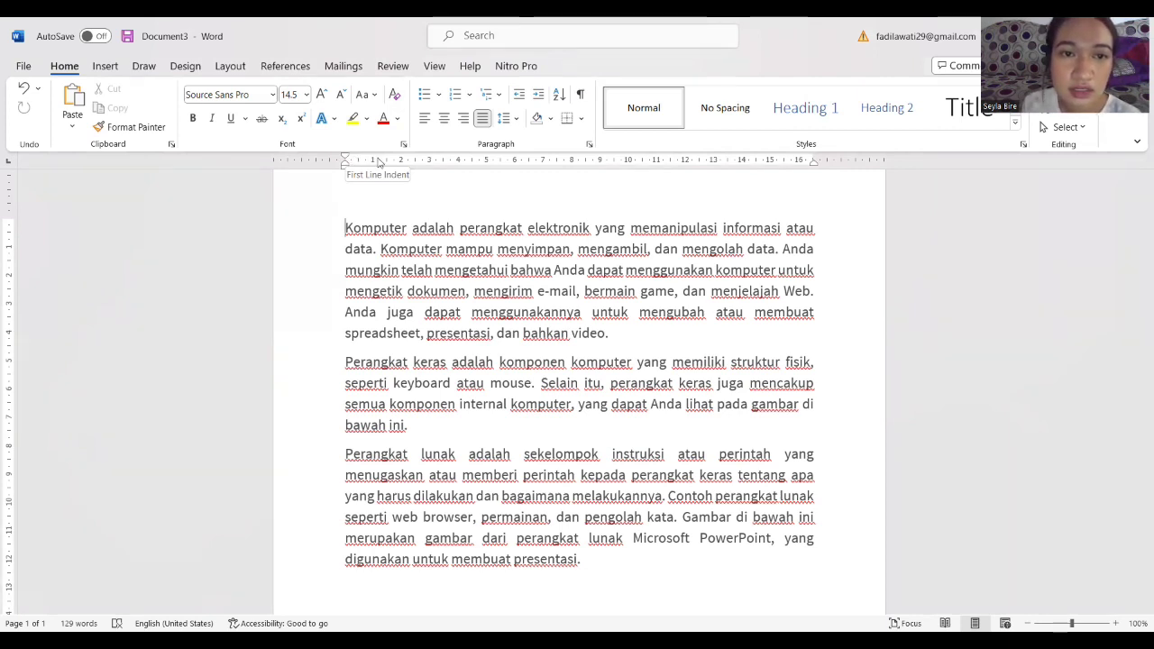
{"action": "key", "text": "Tab"}
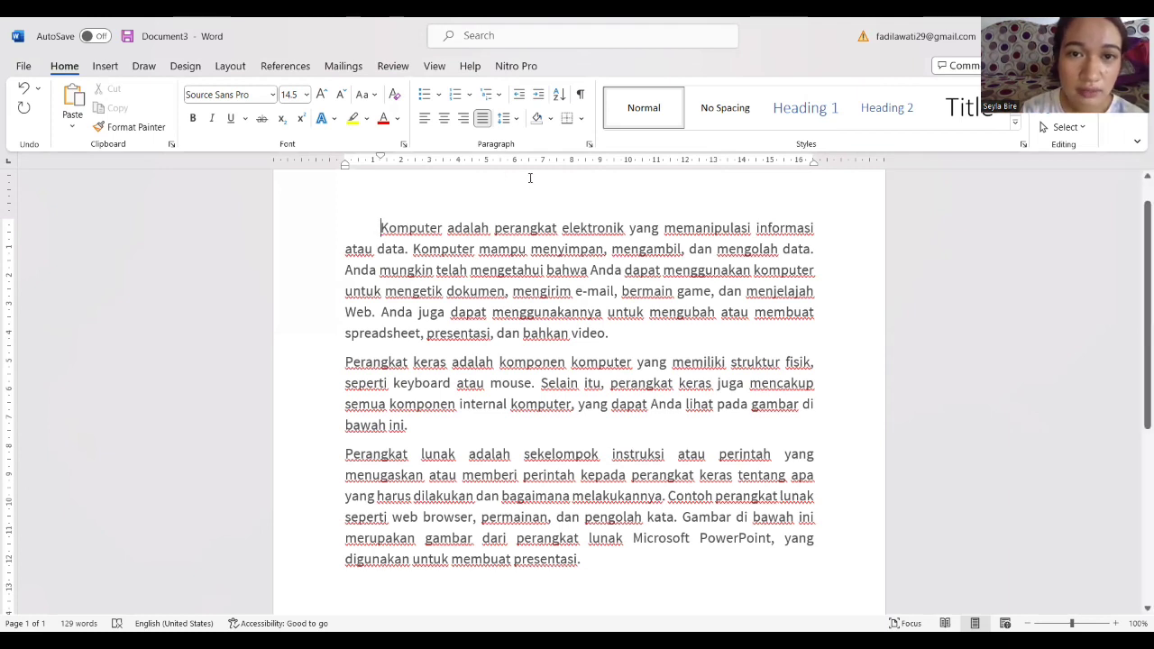
{"action": "left_click", "coordinate": [590, 146]}
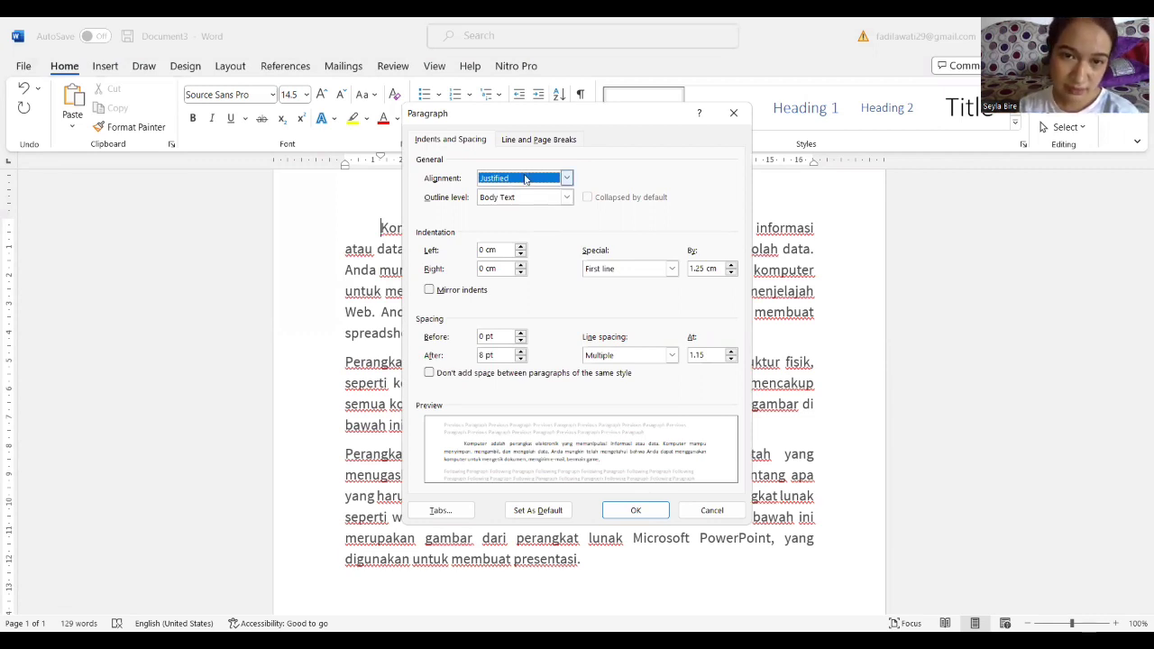
{"action": "left_click", "coordinate": [735, 114]}
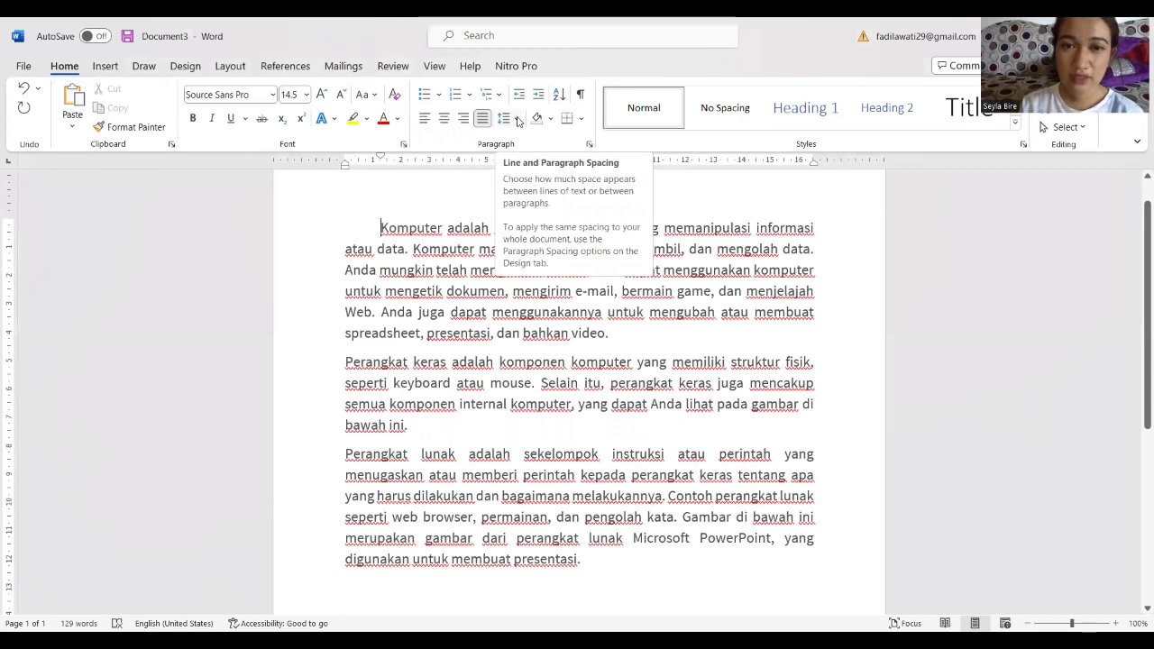
Step: Set the first paragraph's line spacing to 1.0 and back to 1.15
{"action": "left_click", "coordinate": [517, 121]}
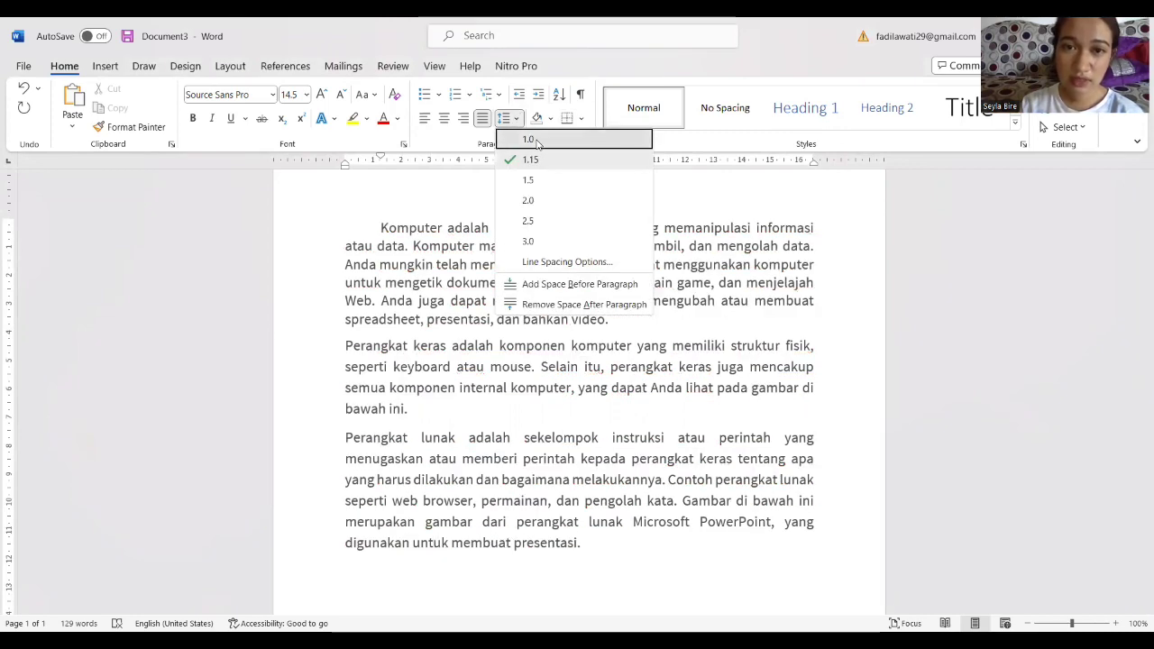
{"action": "left_click", "coordinate": [532, 140]}
{"action": "left_click", "coordinate": [518, 121]}
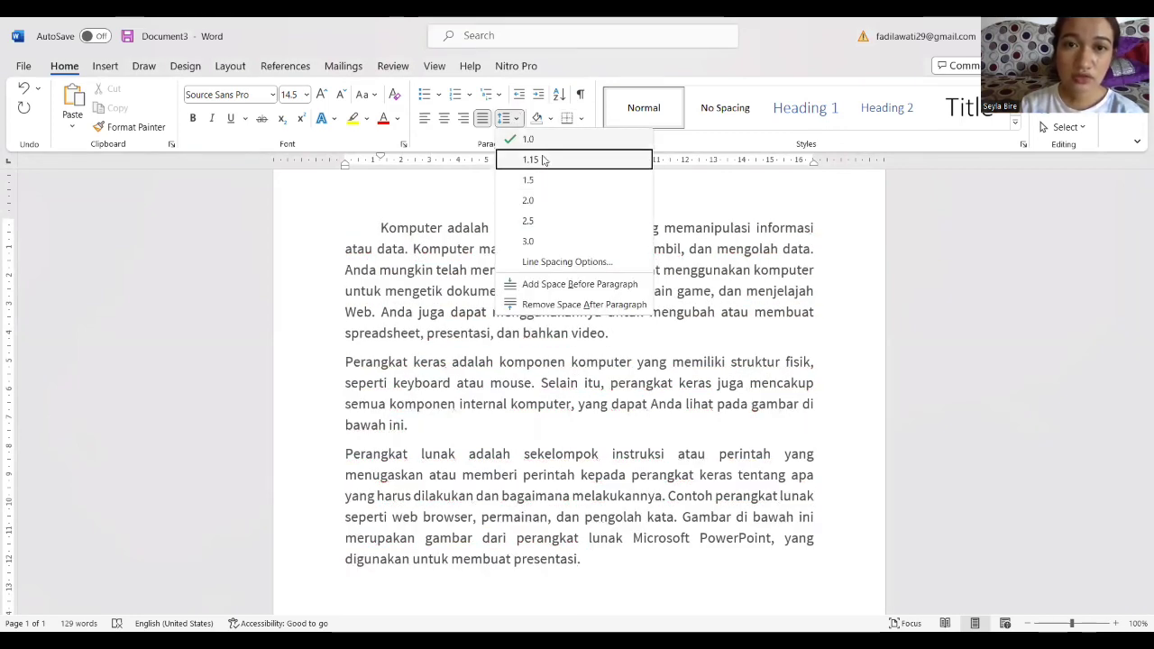
{"action": "left_click", "coordinate": [398, 186]}
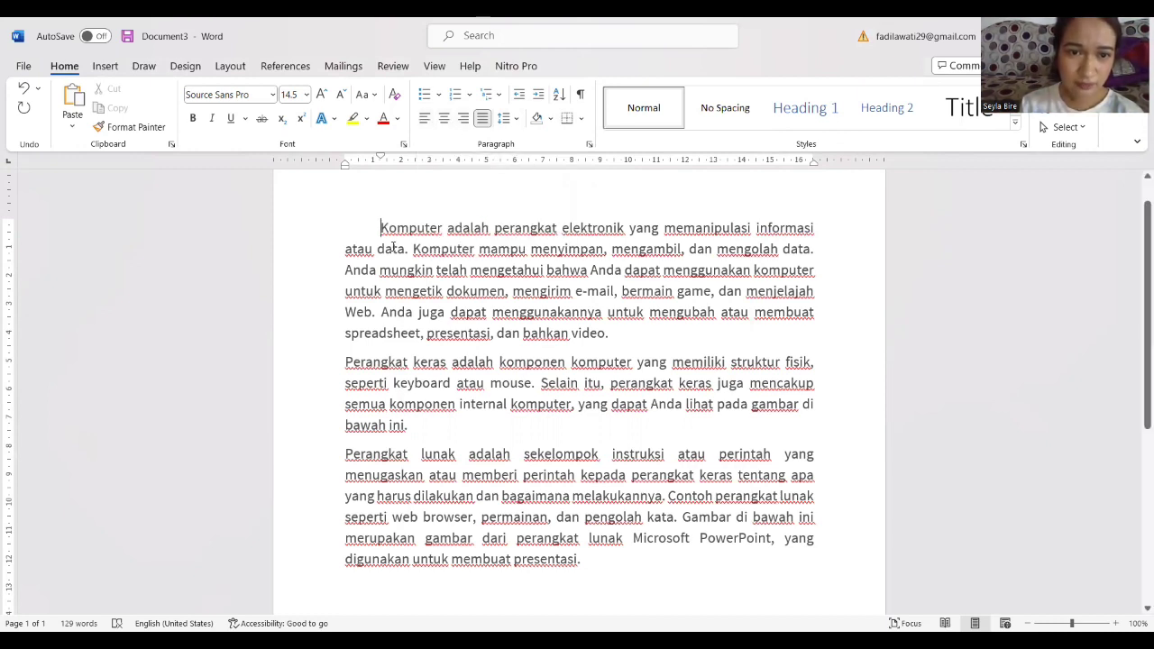
Step: Select all three paragraphs and align them left, centered, right and back to justified
{"action": "left_click_drag", "start_coordinate": [381, 228], "coordinate": [520, 389]}
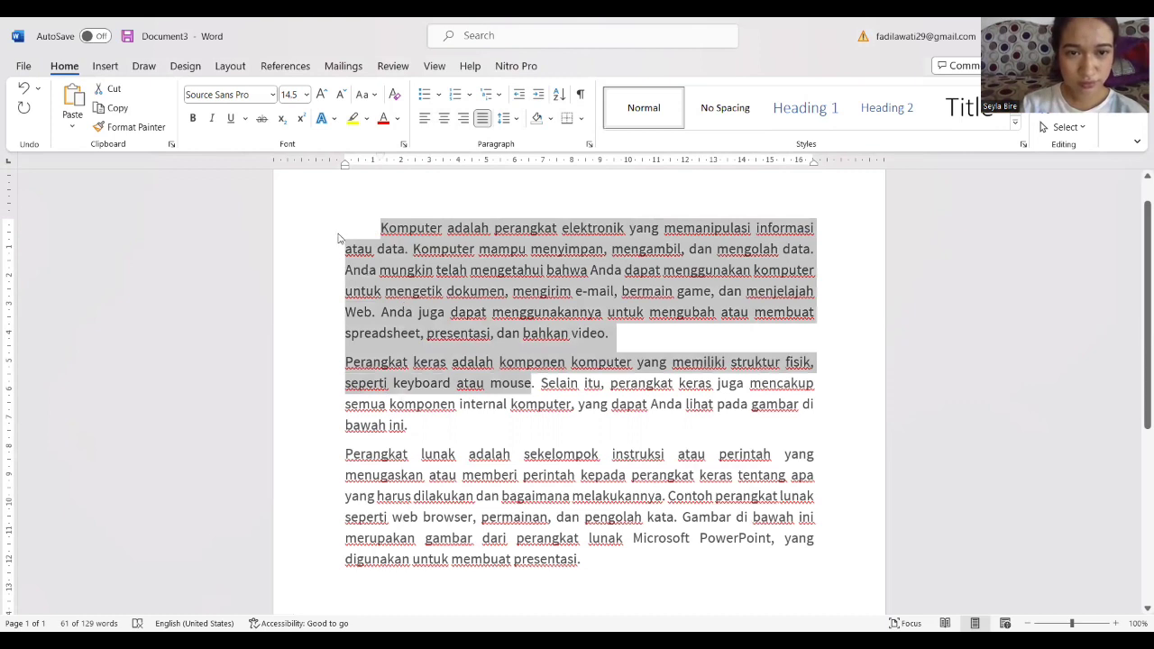
{"action": "left_click", "coordinate": [377, 229]}
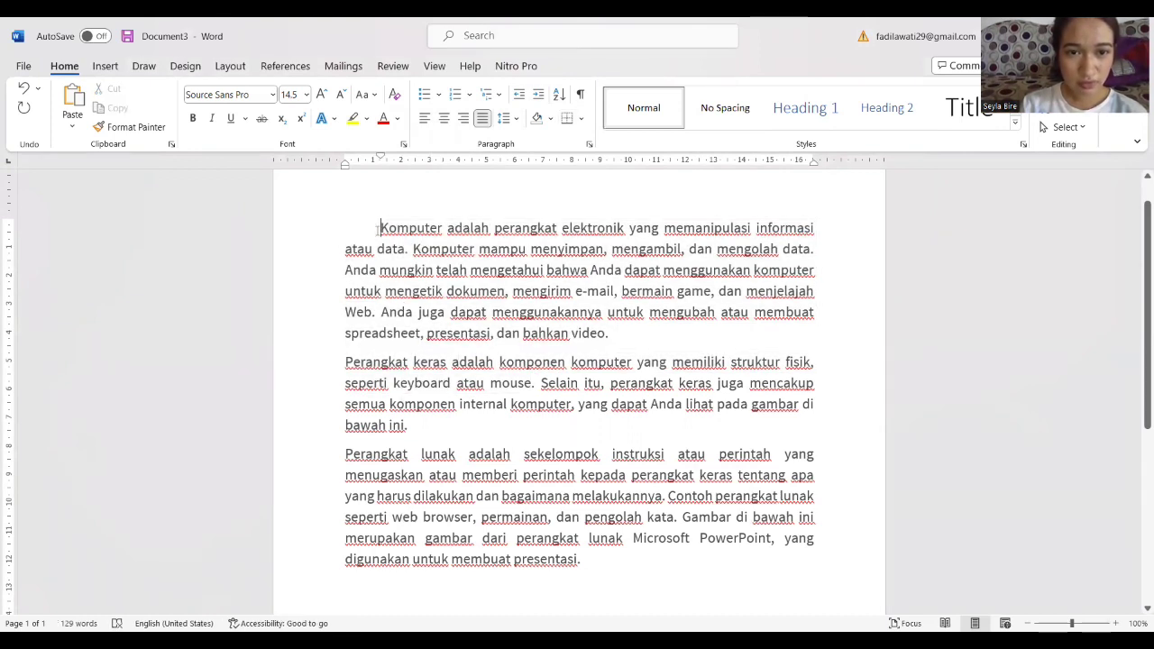
{"action": "left_click_drag", "start_coordinate": [377, 229], "coordinate": [618, 556]}
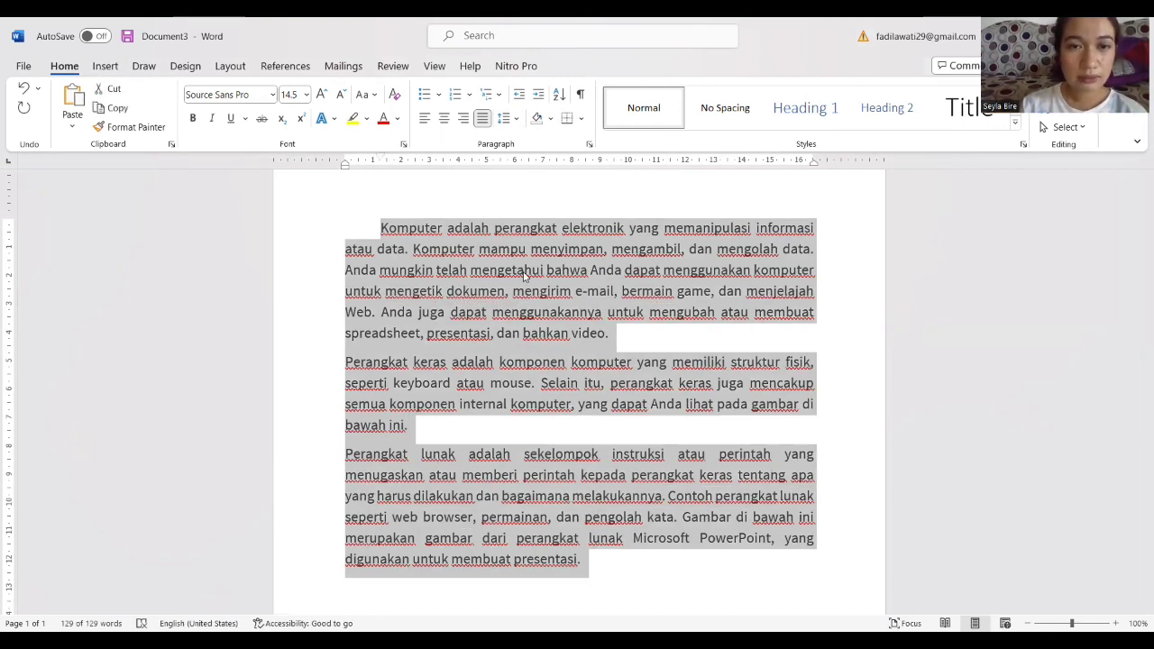
{"action": "left_click", "coordinate": [423, 121]}
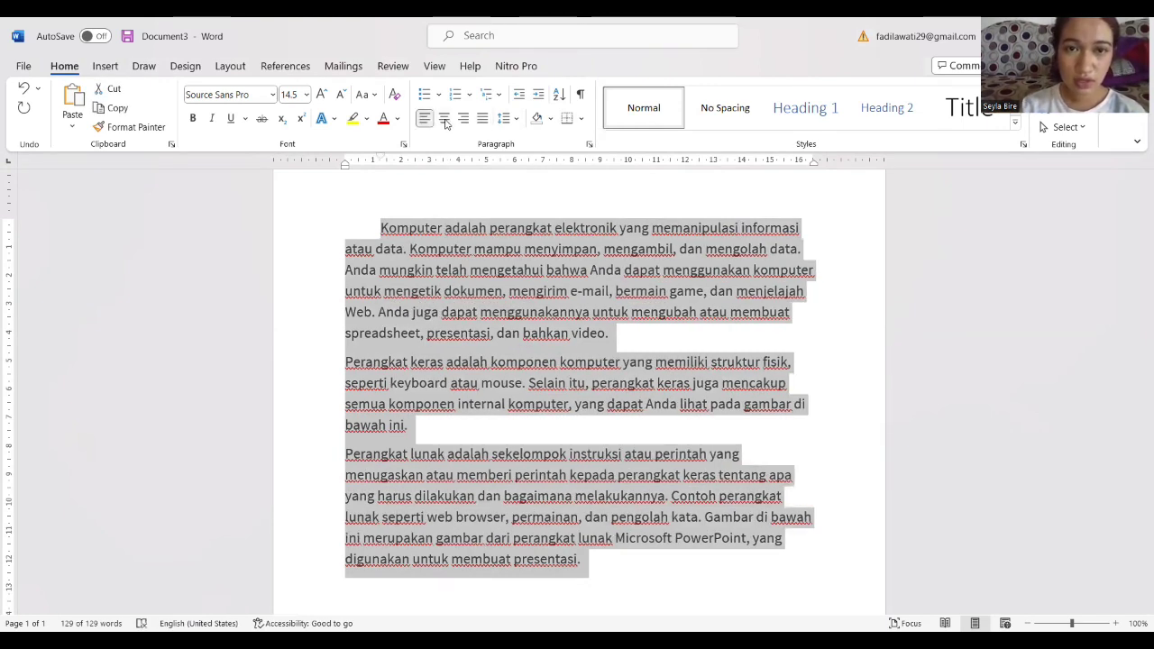
{"action": "left_click", "coordinate": [444, 121]}
{"action": "left_click", "coordinate": [465, 120]}
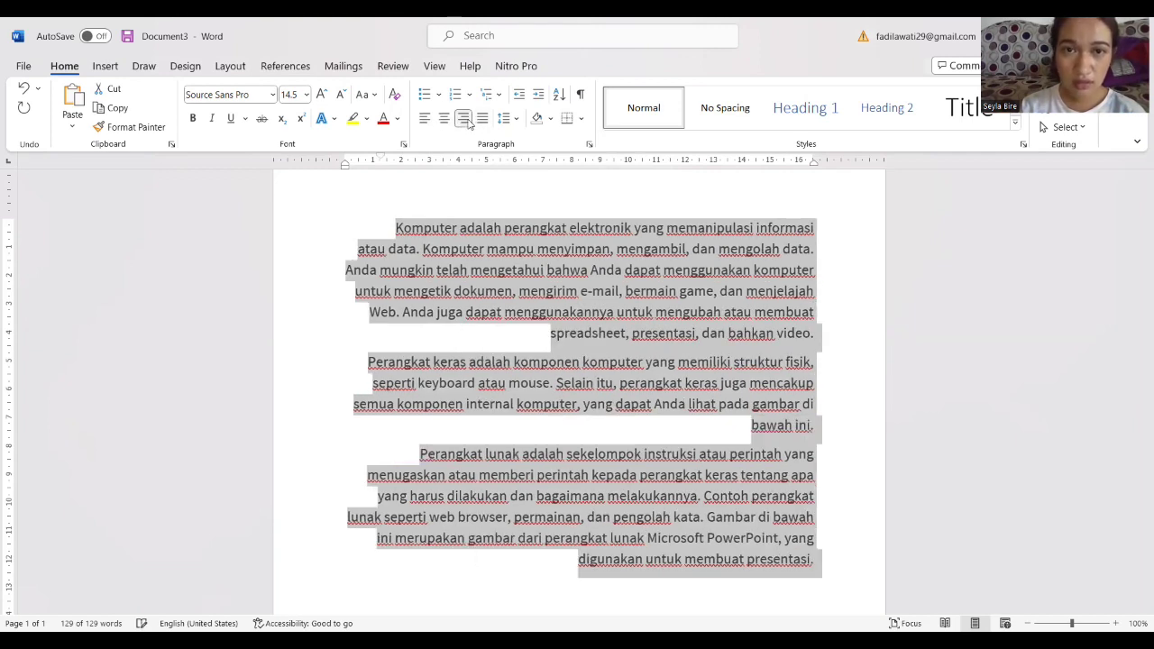
{"action": "left_click", "coordinate": [483, 119]}
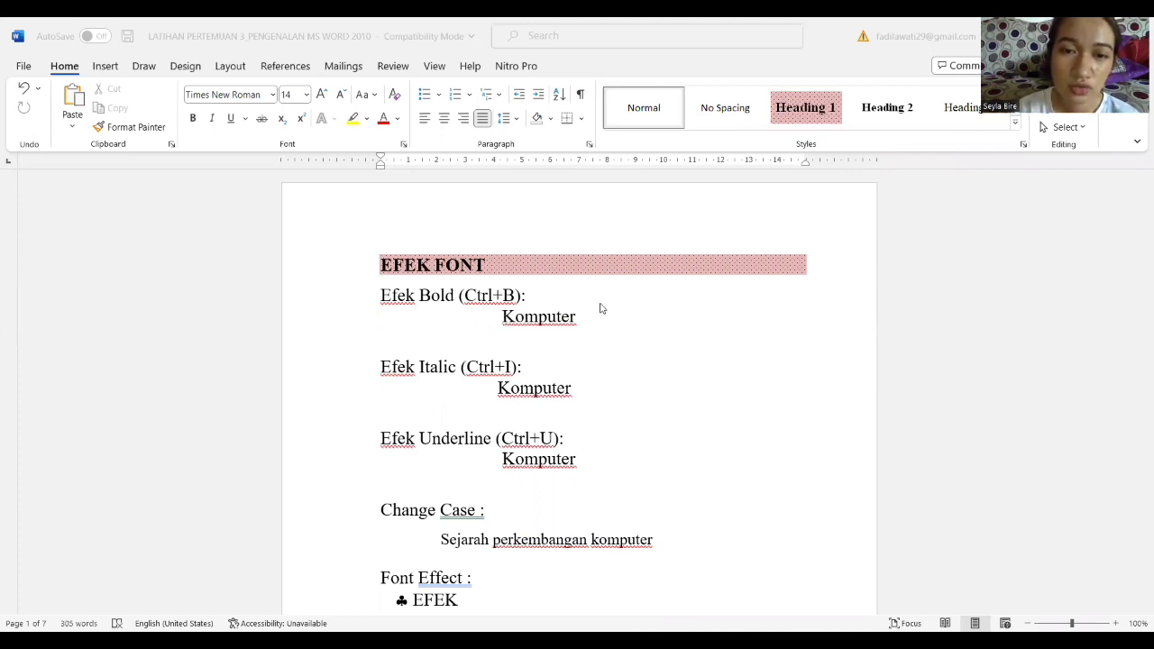
Step: Make the word "Komputer" under "Efek Bold" bold
{"action": "left_click", "coordinate": [508, 315]}
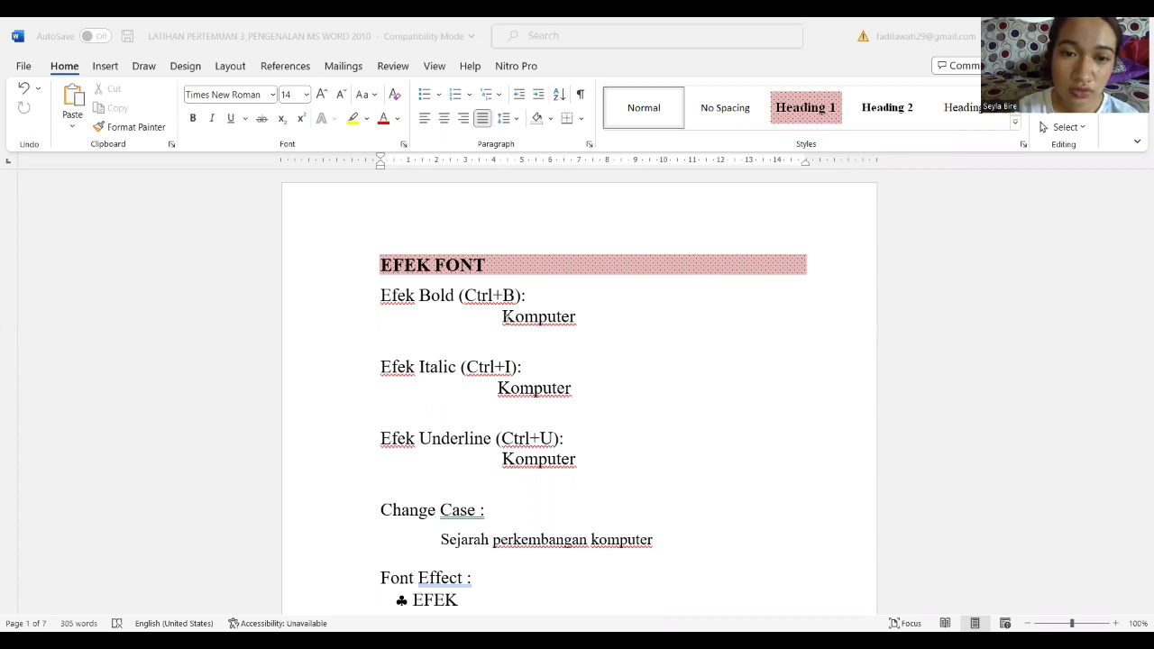
{"action": "left_click_drag", "start_coordinate": [505, 316], "coordinate": [567, 328]}
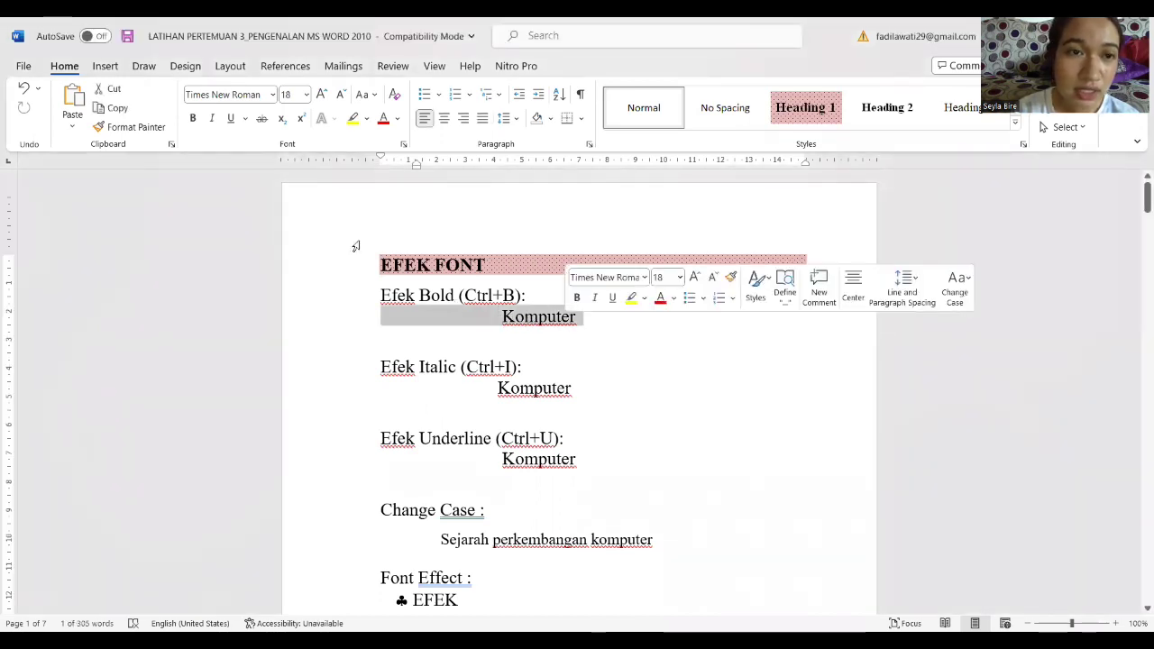
{"action": "left_click", "coordinate": [193, 120]}
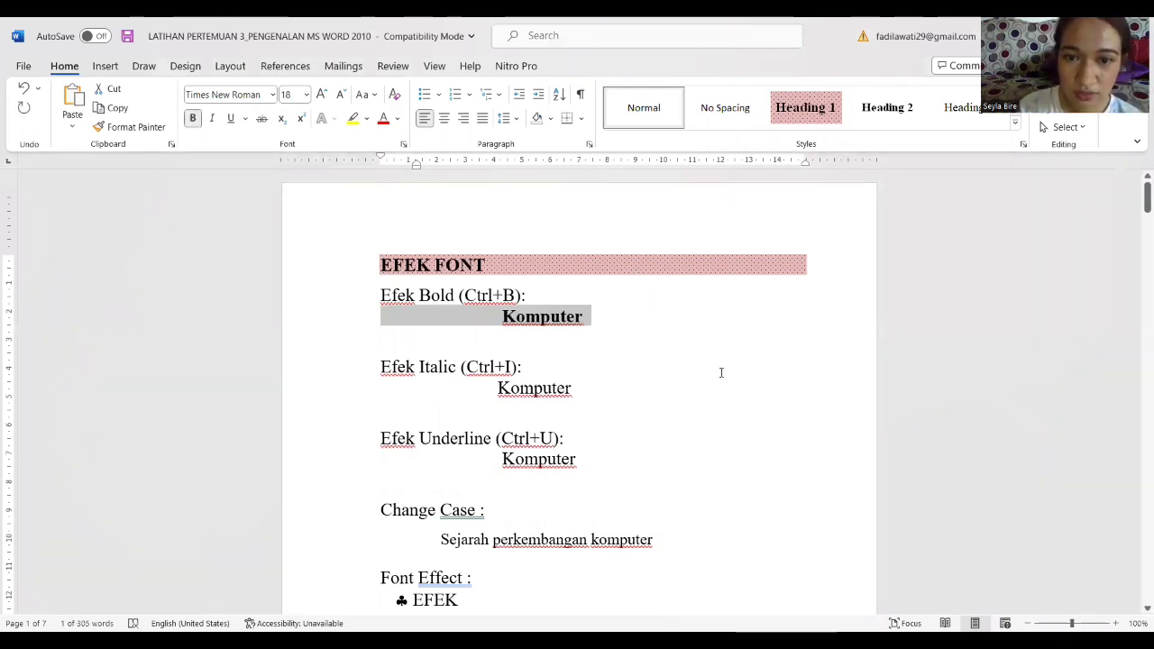
Step: Italicize the word "Komputer" under "Efek Italic"
{"action": "left_click", "coordinate": [574, 387]}
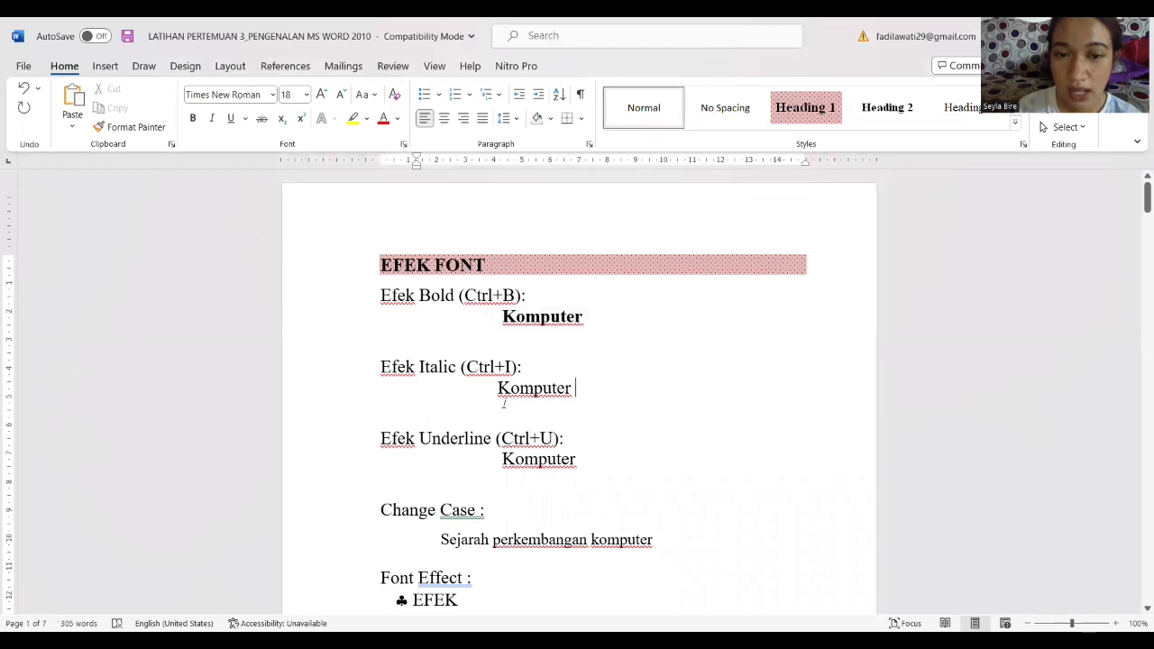
{"action": "left_click_drag", "start_coordinate": [497, 388], "coordinate": [582, 400]}
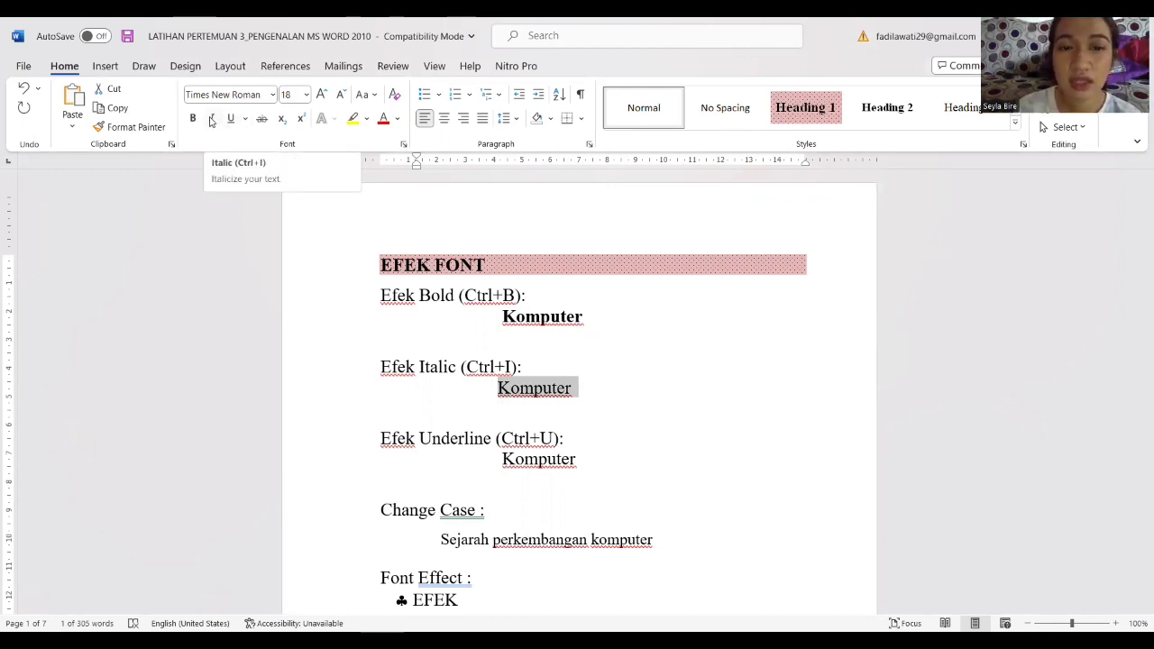
{"action": "left_click", "coordinate": [211, 119]}
Step: Underline the word "Komputer" under "Efek Underline", and deselect it
{"action": "left_click", "coordinate": [501, 459]}
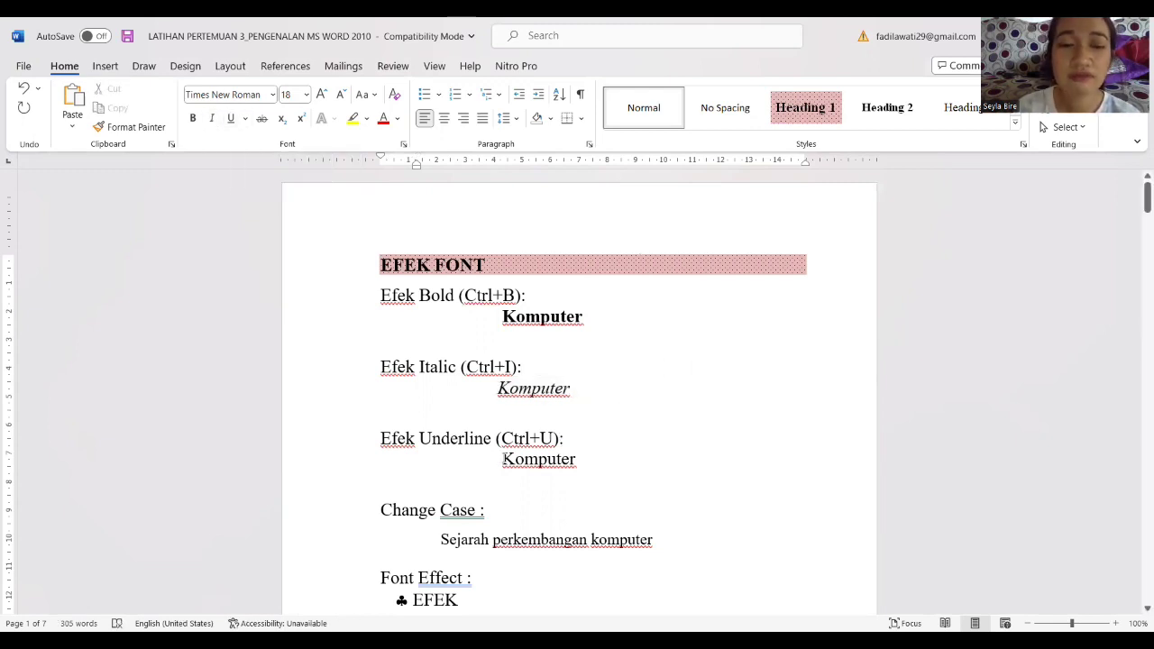
{"action": "left_click_drag", "start_coordinate": [504, 459], "coordinate": [580, 471]}
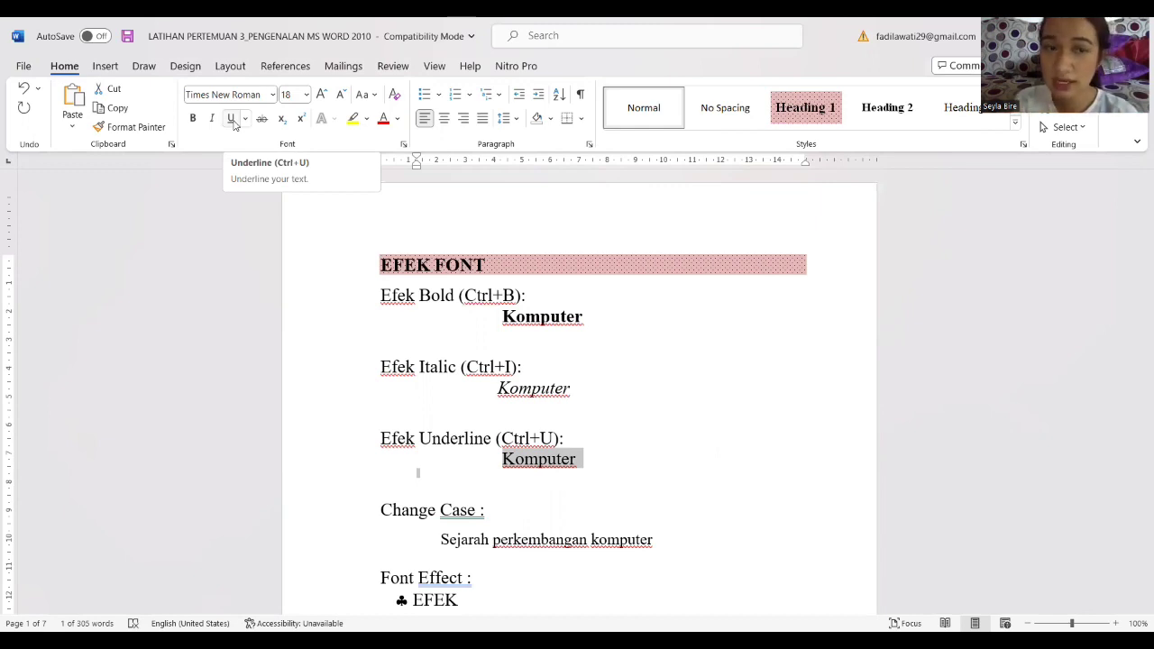
{"action": "left_click", "coordinate": [231, 120]}
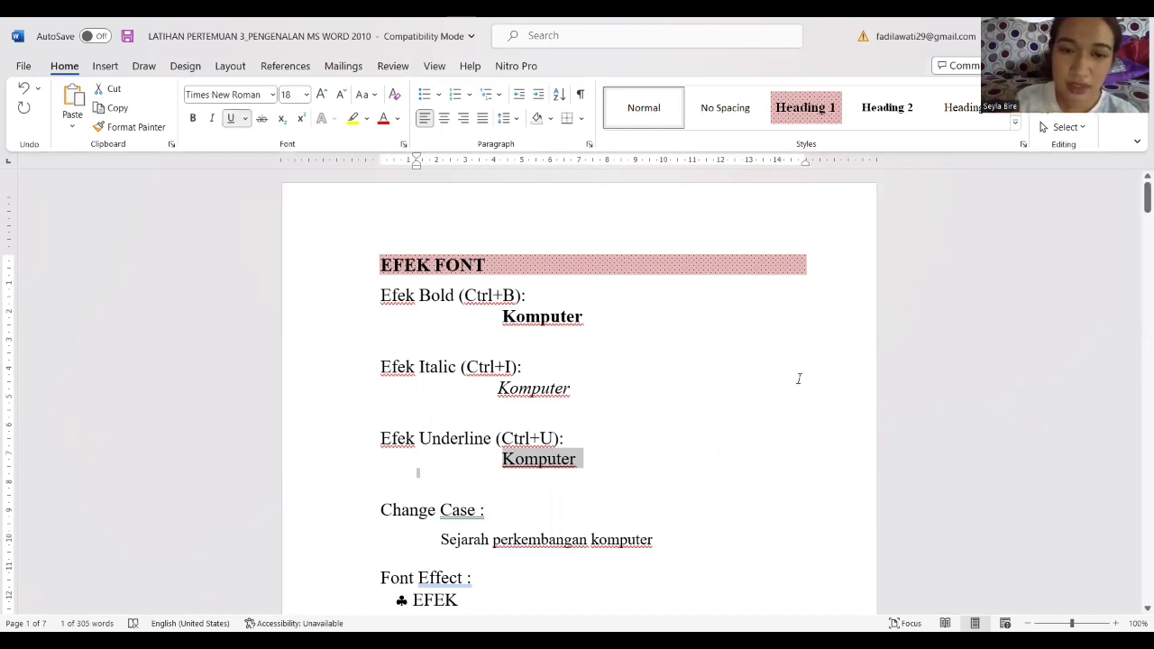
{"action": "key", "text": "Down"}
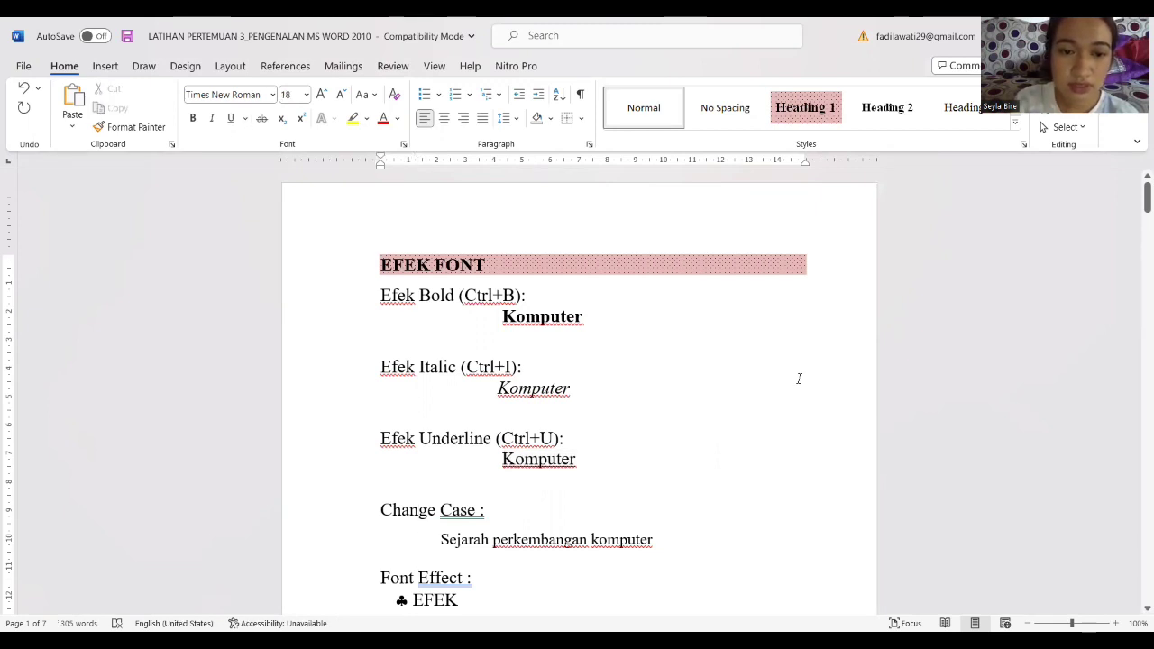
Step: Select the sentence "Sejarah perkembangan komputer" under "Change Case" and apply sentence case followed by lowercase
{"action": "left_click", "coordinate": [438, 540]}
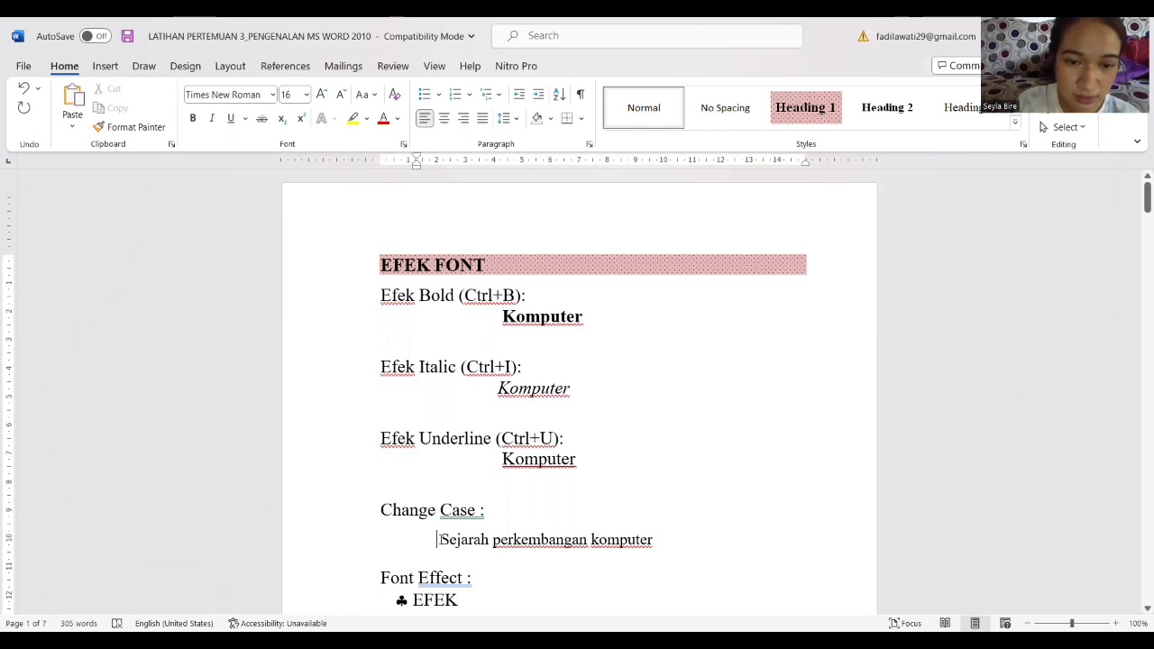
{"action": "left_click_drag", "start_coordinate": [471, 539], "coordinate": [647, 563]}
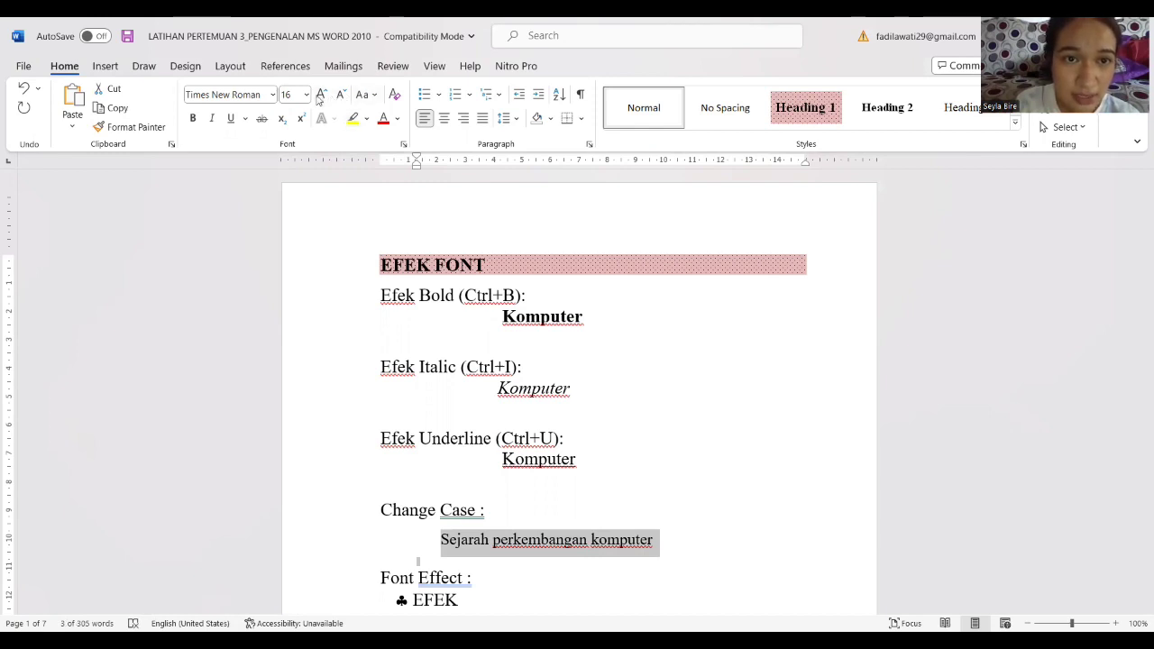
{"action": "left_click", "coordinate": [377, 96]}
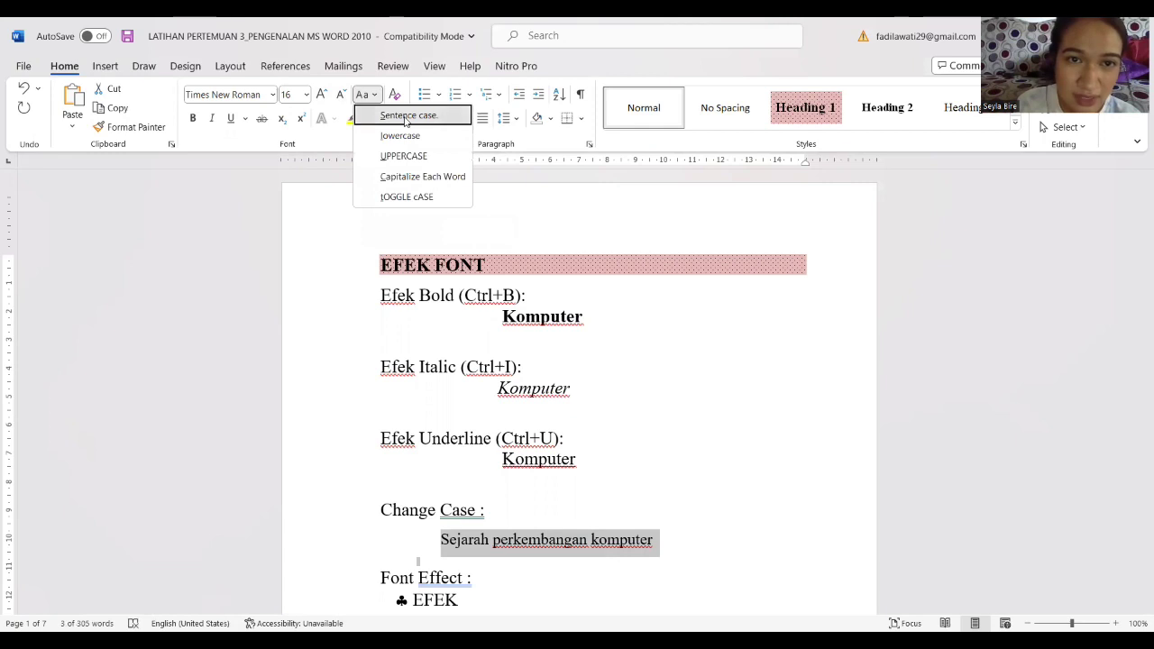
{"action": "left_click", "coordinate": [406, 118]}
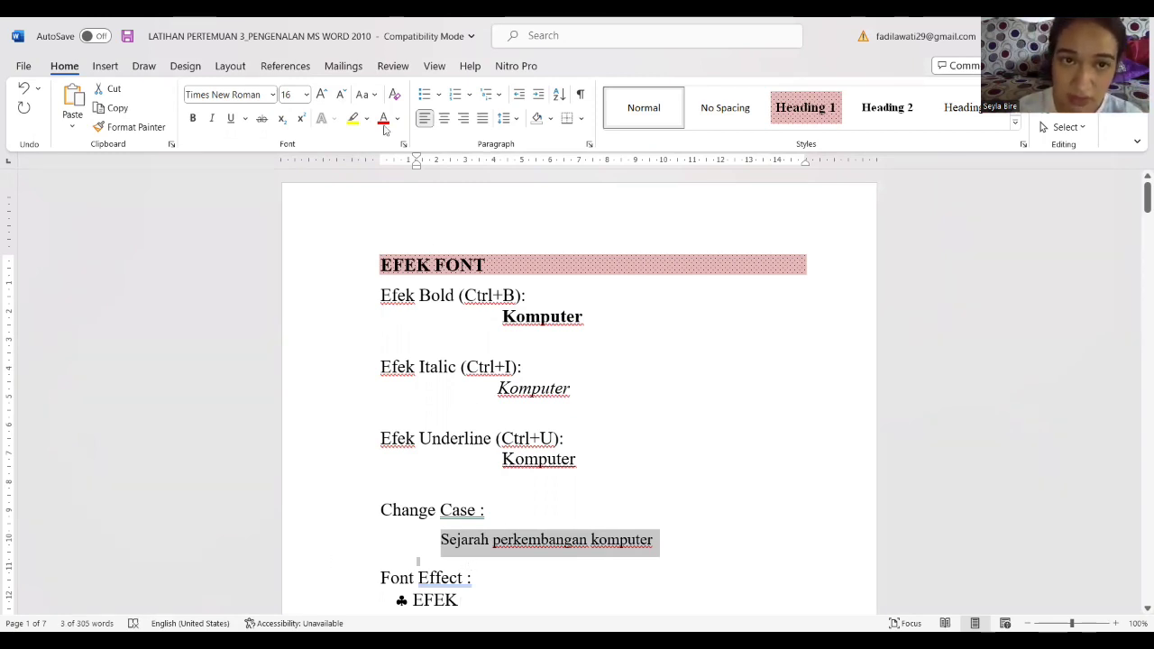
{"action": "left_click", "coordinate": [373, 95]}
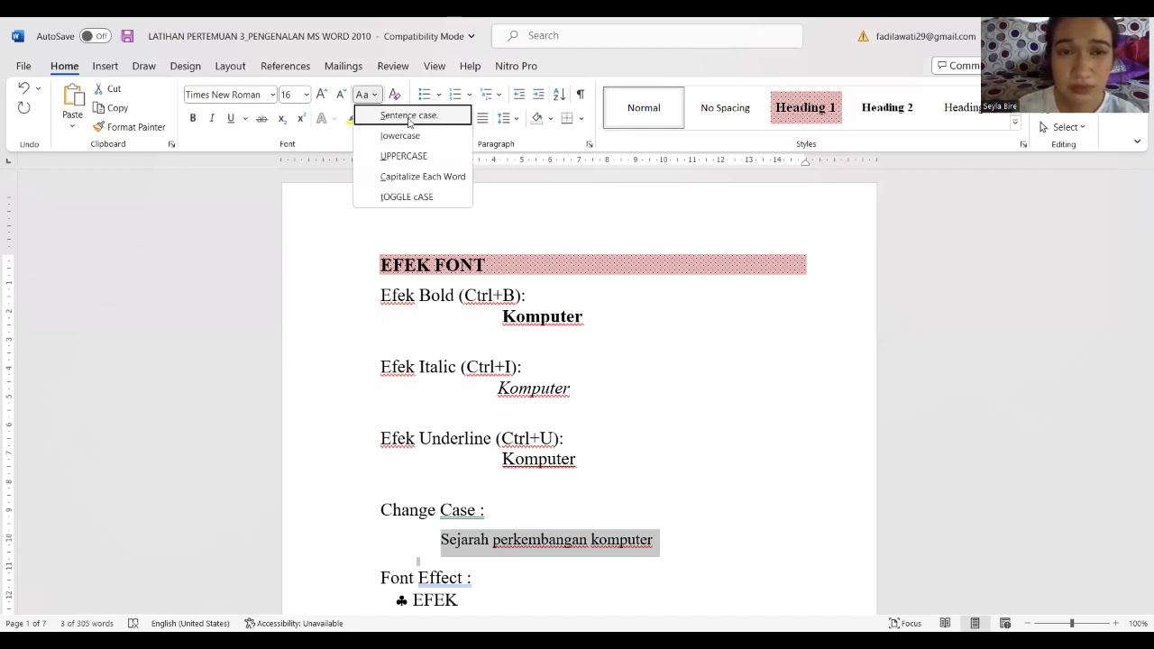
{"action": "left_click", "coordinate": [414, 136]}
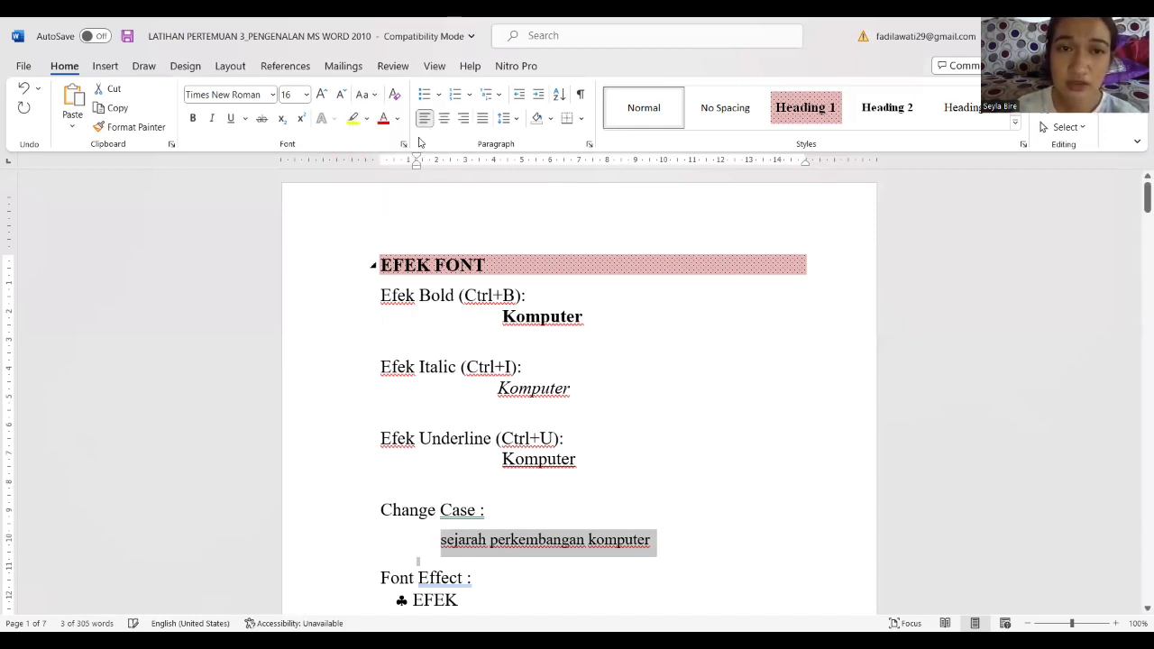
Step: Convert the selected Change Case sentence to uppercase, capitalize each word, and finally apply toggle case
{"action": "left_click", "coordinate": [374, 94]}
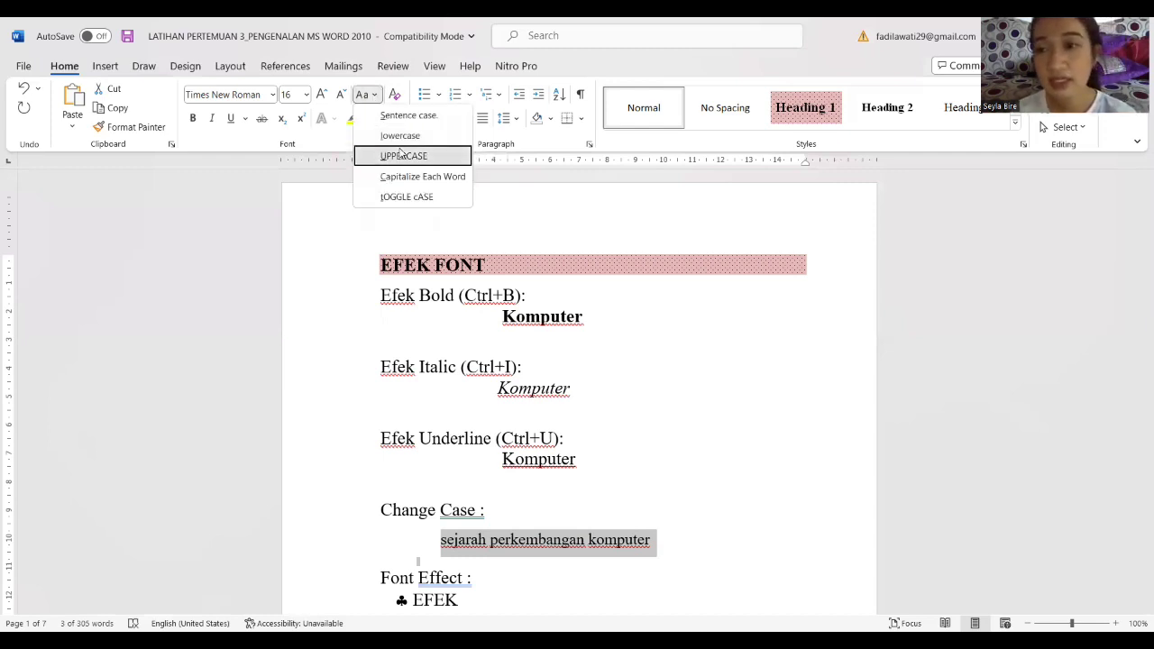
{"action": "left_click", "coordinate": [402, 154]}
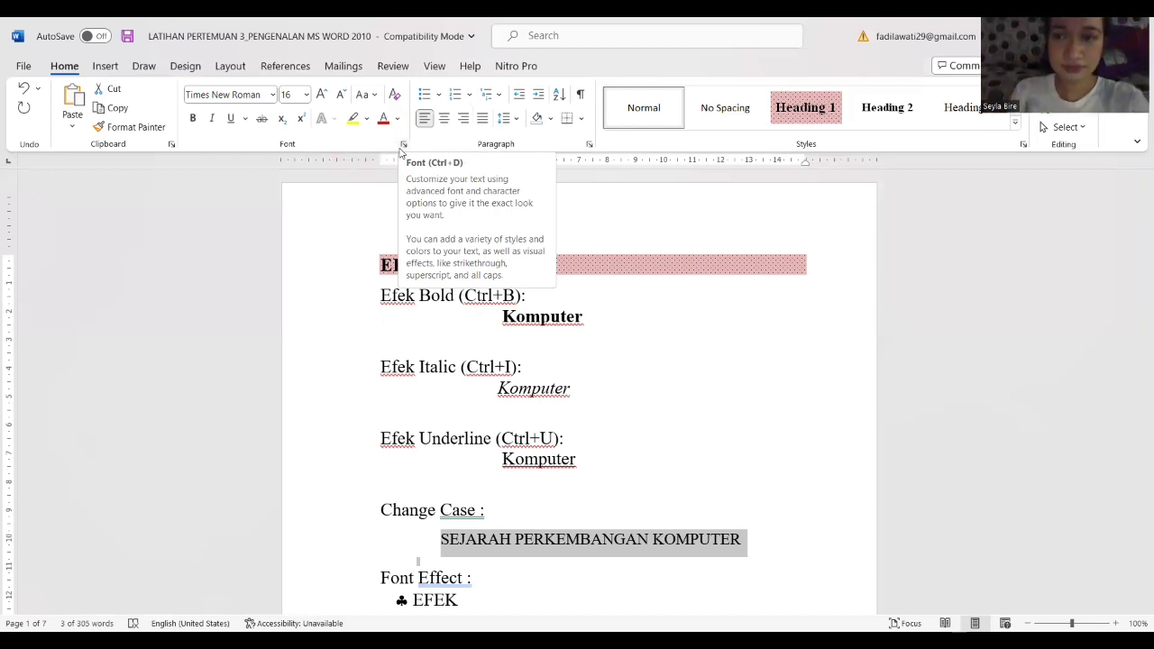
{"action": "left_click", "coordinate": [370, 94]}
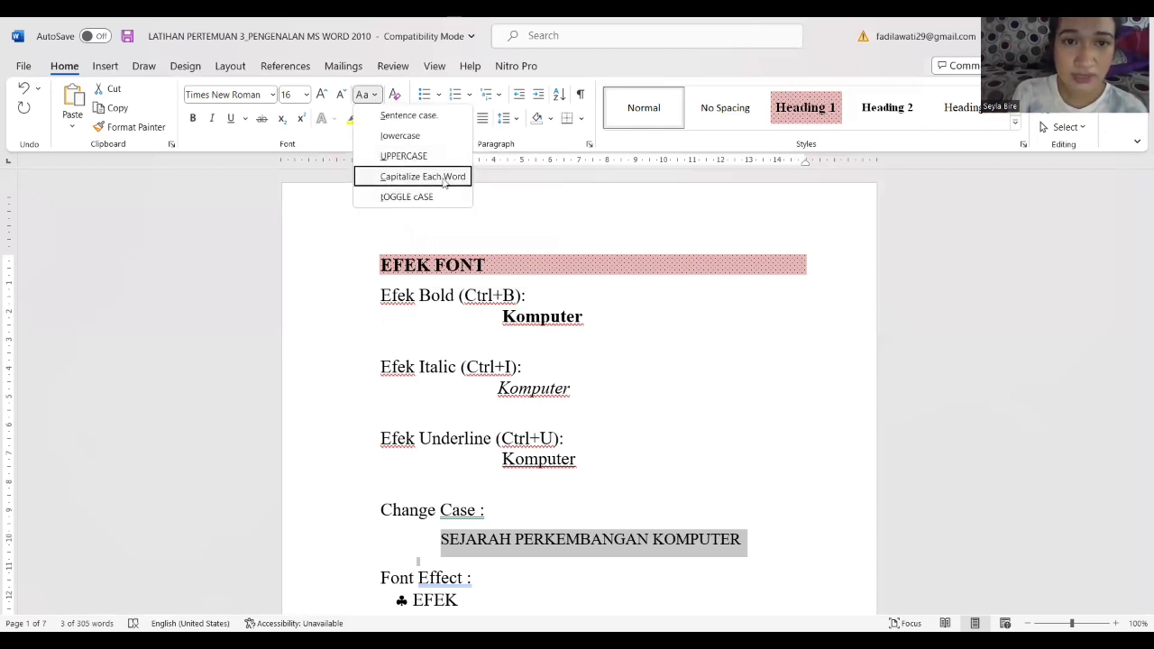
{"action": "left_click", "coordinate": [442, 177]}
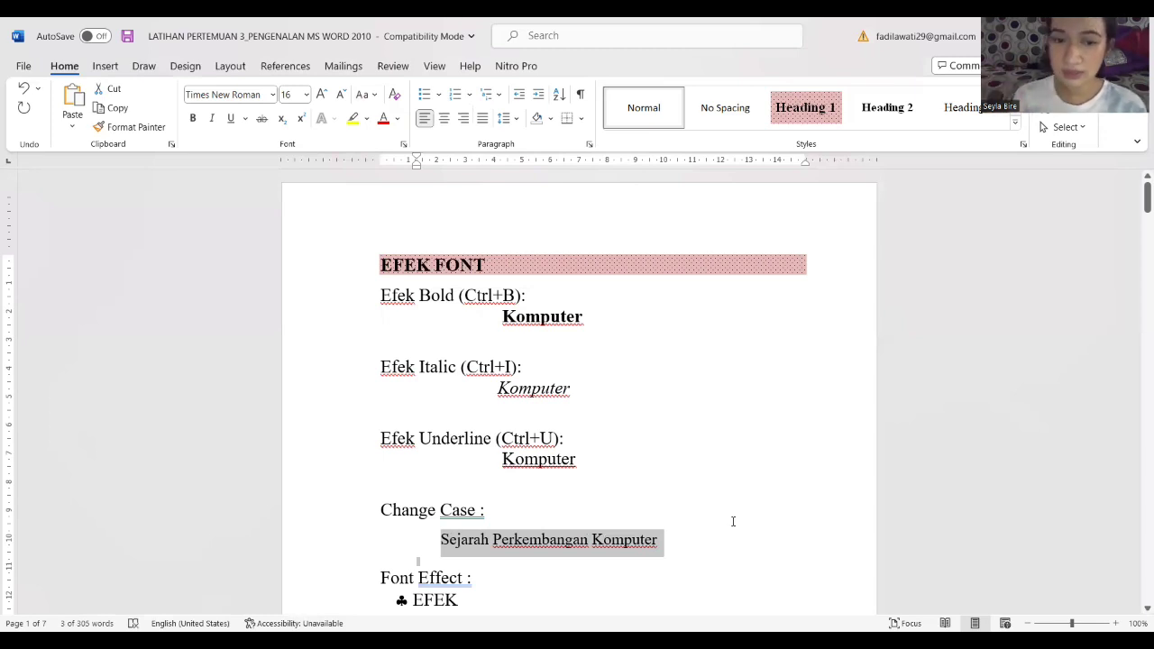
{"action": "left_click", "coordinate": [376, 98]}
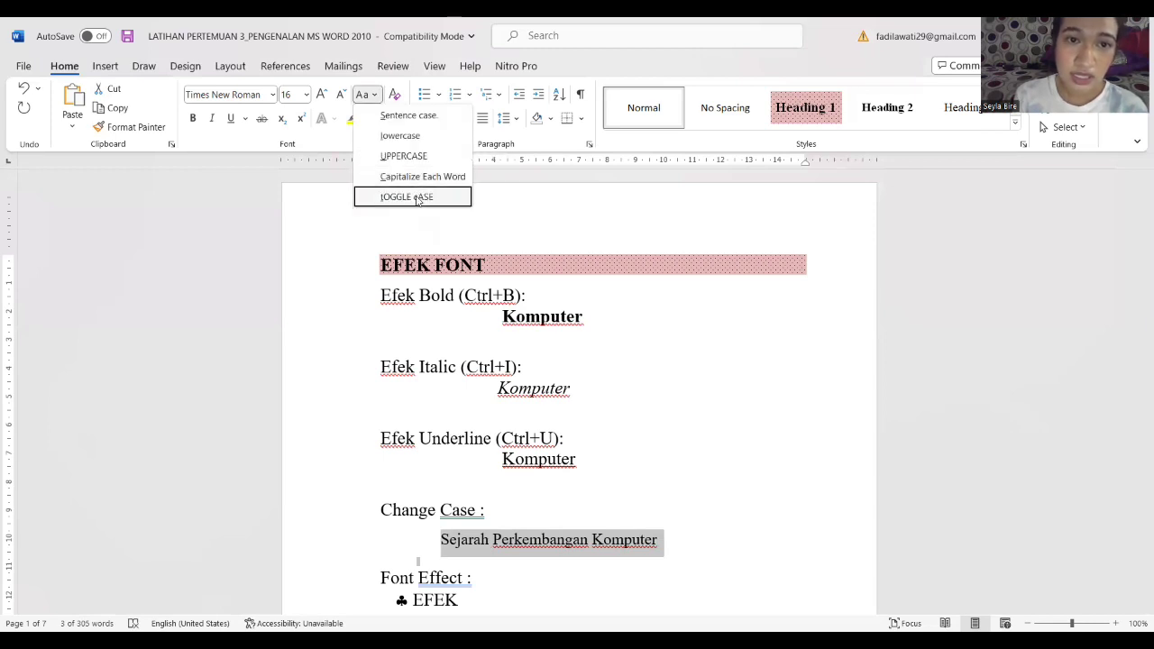
{"action": "left_click", "coordinate": [418, 197]}
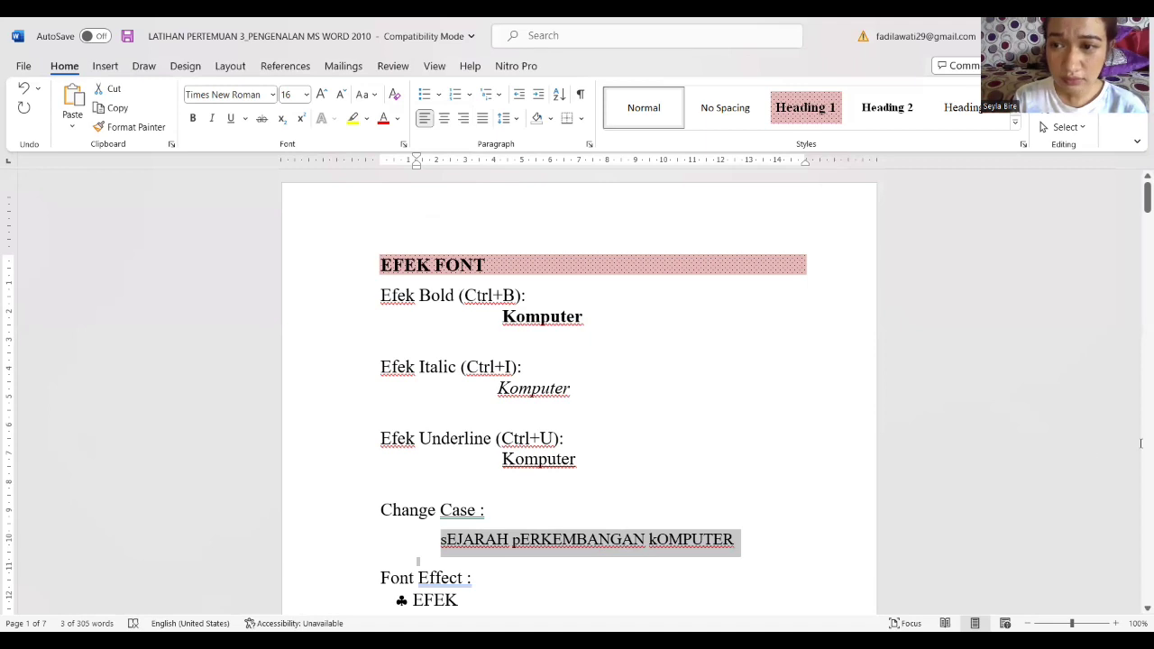
Step: Format the 2 in "Km2" under the Superscript bullet as superscript, and deselect it
{"action": "key", "text": "ctrl+Home"}
{"action": "scroll", "coordinate": [1141, 443], "scroll_direction": "down", "scroll_amount": 8}
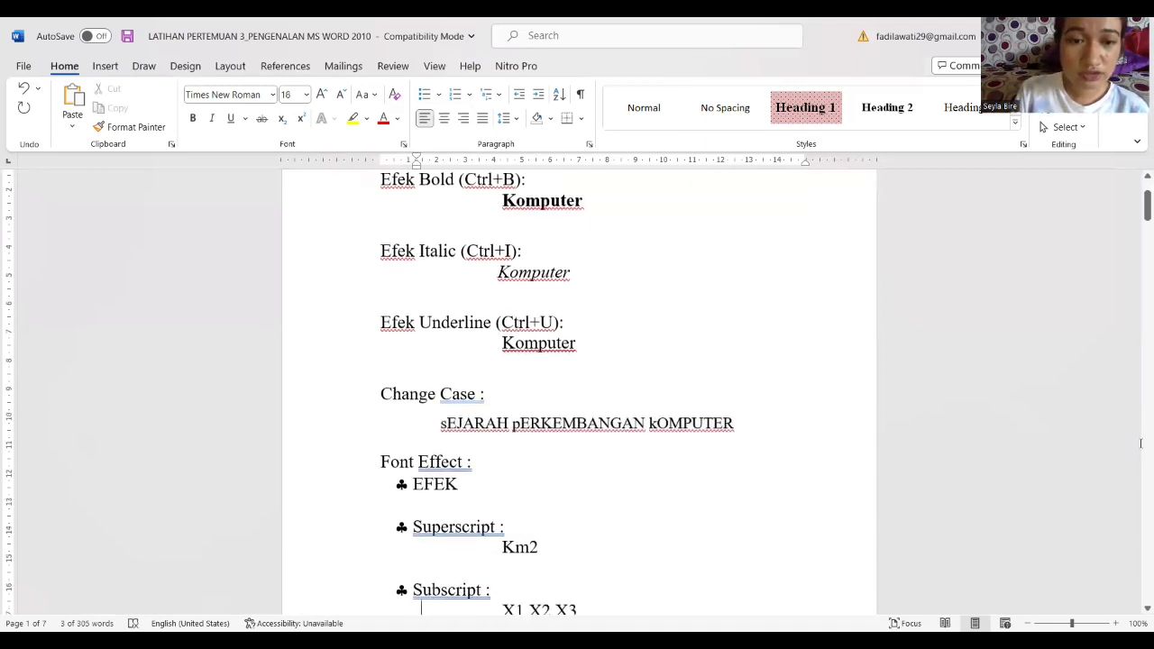
{"action": "scroll", "coordinate": [1137, 448], "scroll_direction": "down", "scroll_amount": 2}
{"action": "left_click", "coordinate": [1138, 446]}
{"action": "scroll", "coordinate": [1141, 443], "scroll_direction": "up", "scroll_amount": 1}
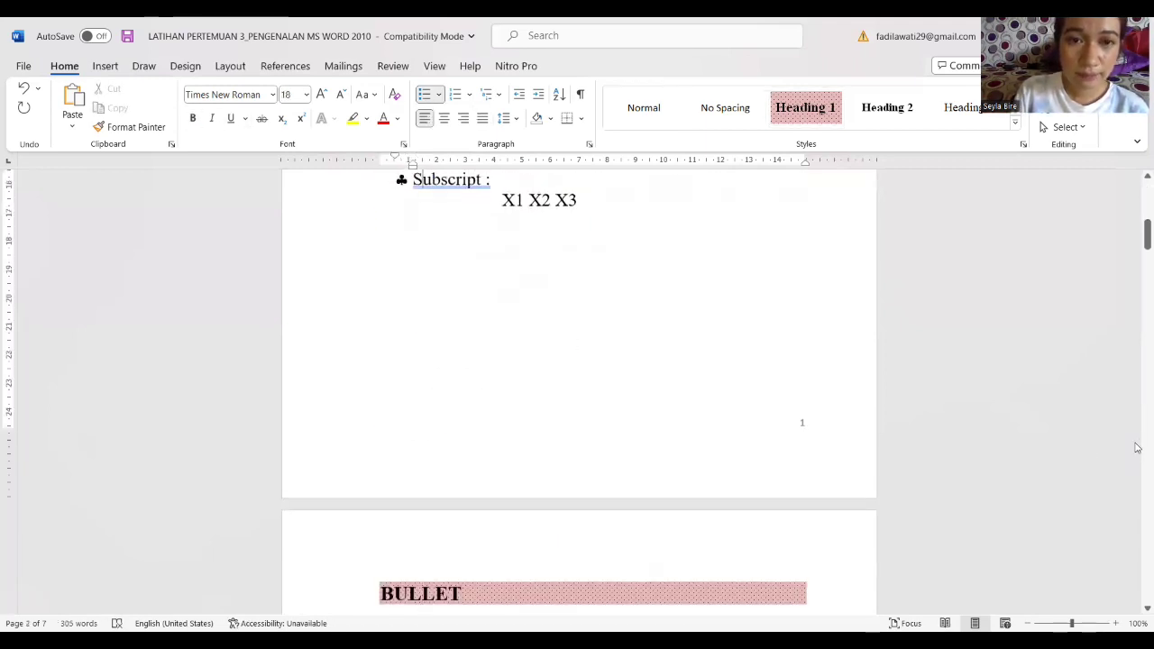
{"action": "key", "text": "Up"}
{"action": "key", "text": "Up"}
{"action": "key", "text": "Up"}
{"action": "key", "text": "Up"}
{"action": "key", "text": "Up"}
{"action": "key", "text": "Up"}
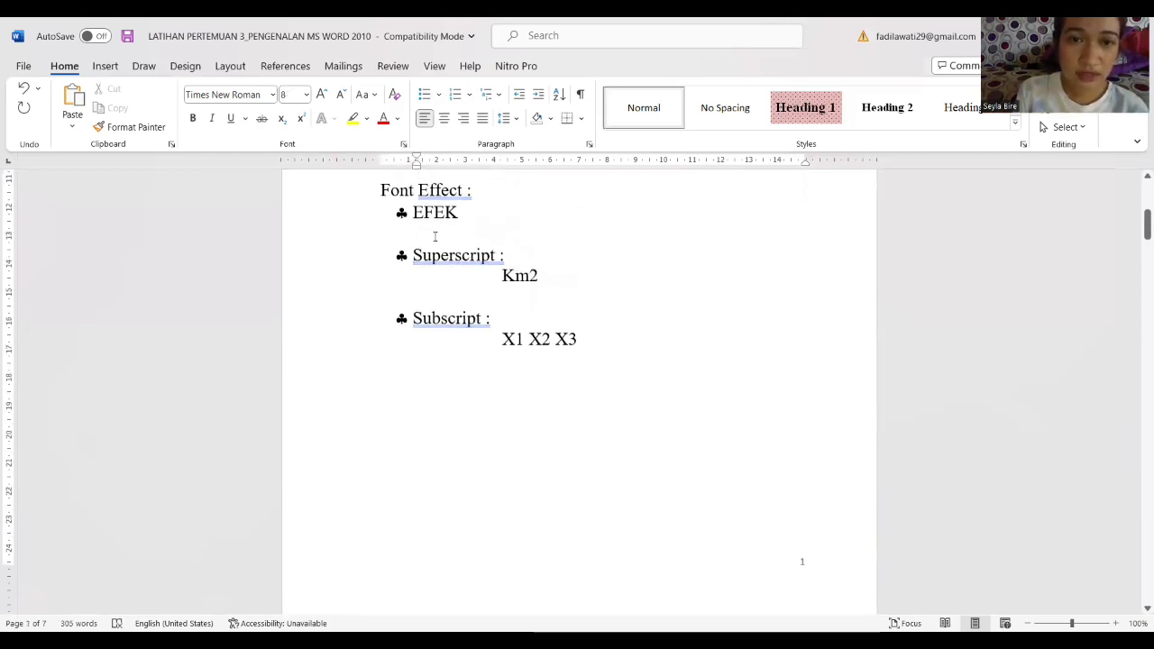
{"action": "left_click", "coordinate": [411, 212]}
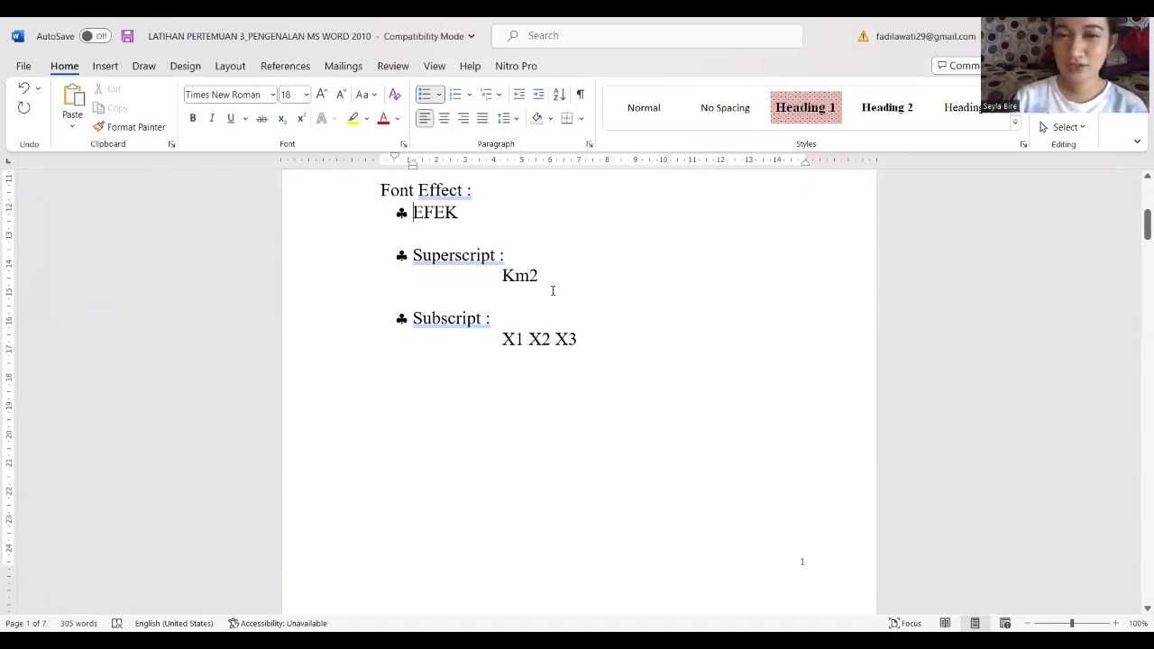
{"action": "left_click", "coordinate": [532, 277]}
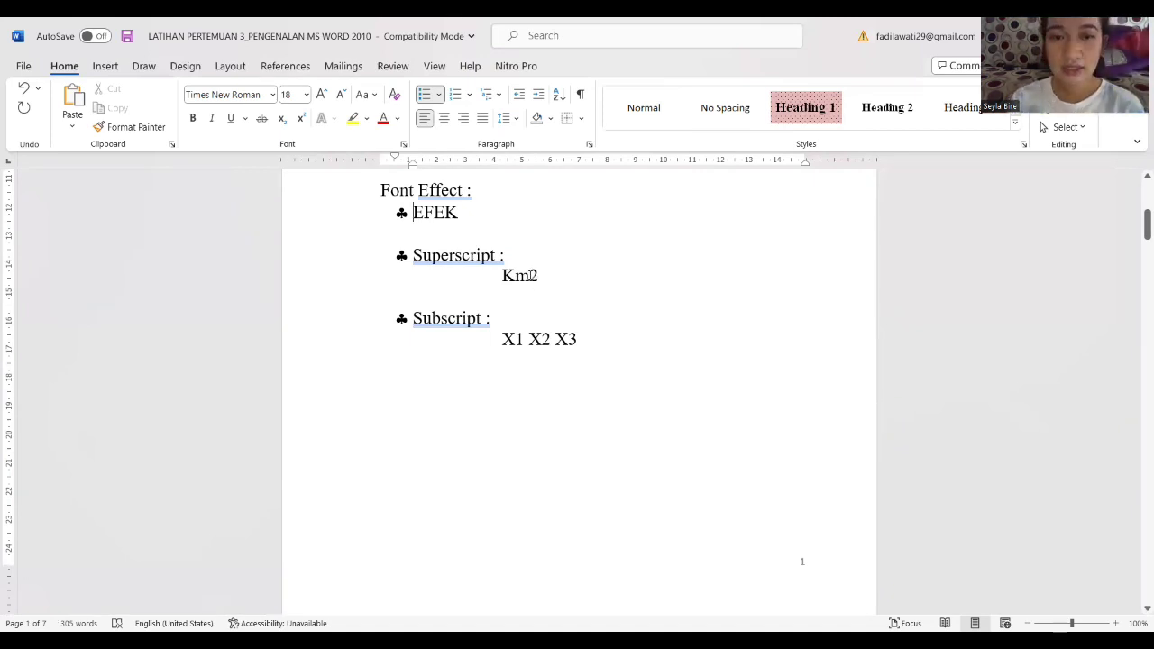
{"action": "double_click", "coordinate": [545, 276]}
{"action": "left_click_drag", "start_coordinate": [529, 276], "coordinate": [543, 277]}
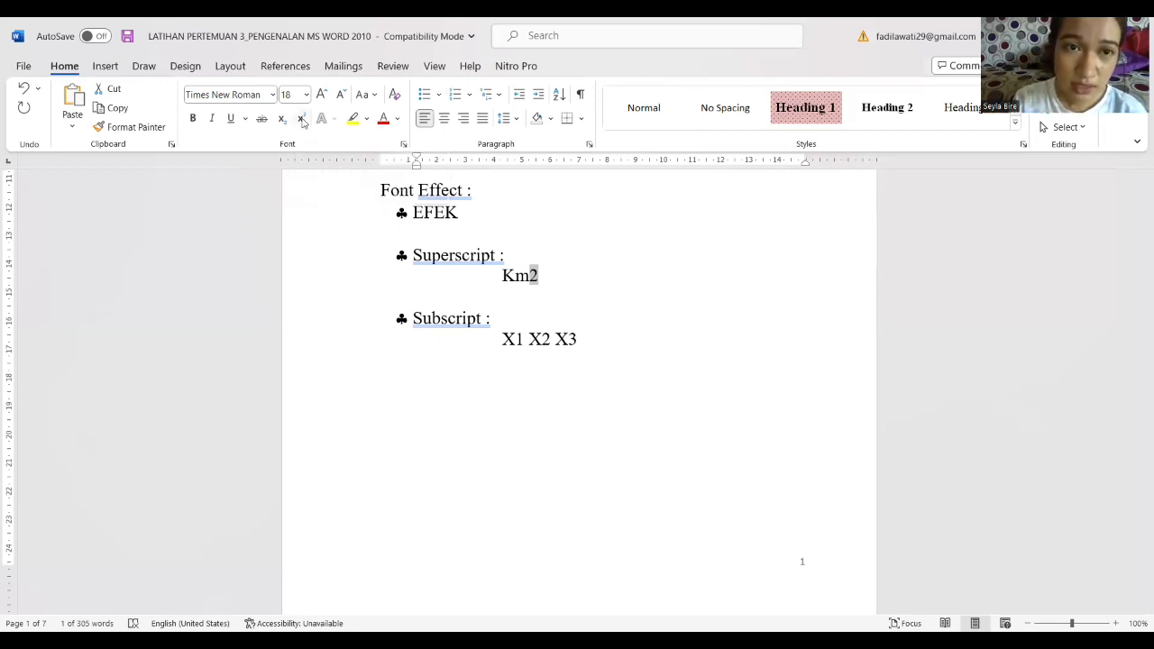
{"action": "left_click", "coordinate": [301, 119]}
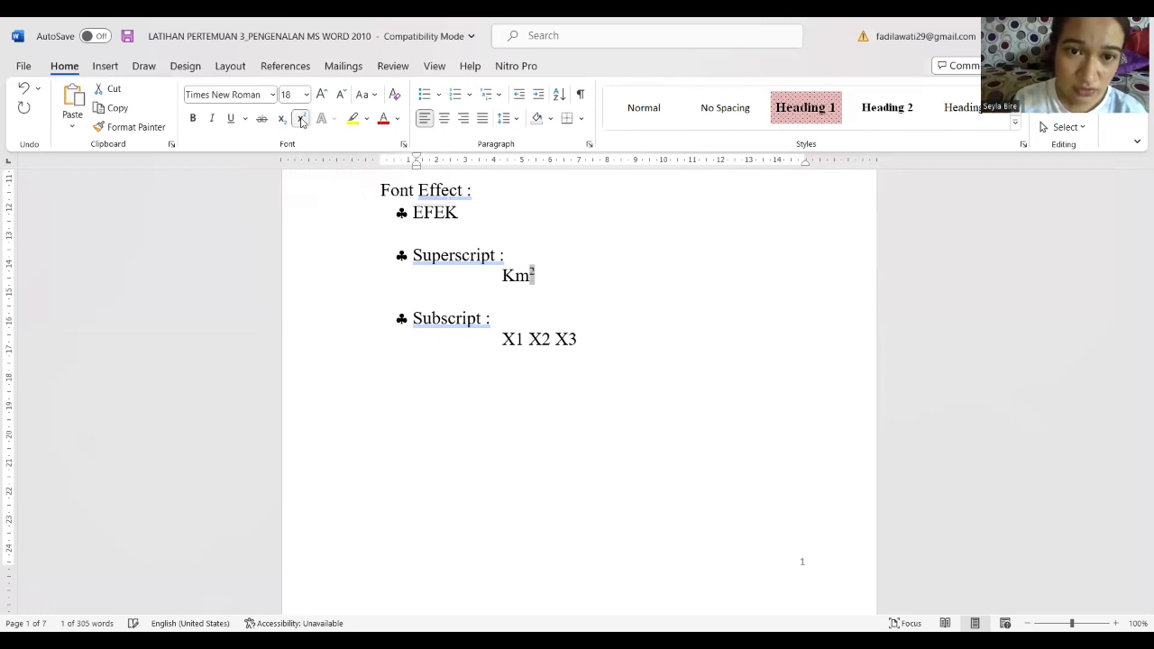
{"action": "left_click", "coordinate": [650, 300]}
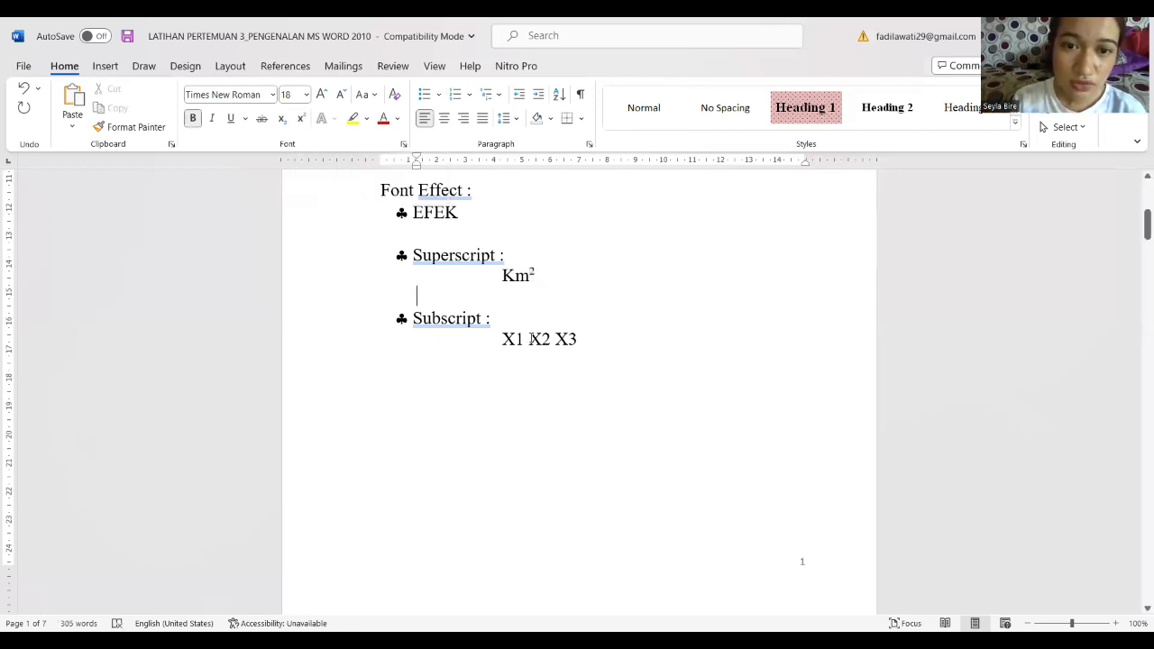
Step: Format the digits 1, 2 and 3 in "X1 X2 X3" under the Subscript bullet as subscript
{"action": "left_click_drag", "start_coordinate": [513, 340], "coordinate": [525, 343]}
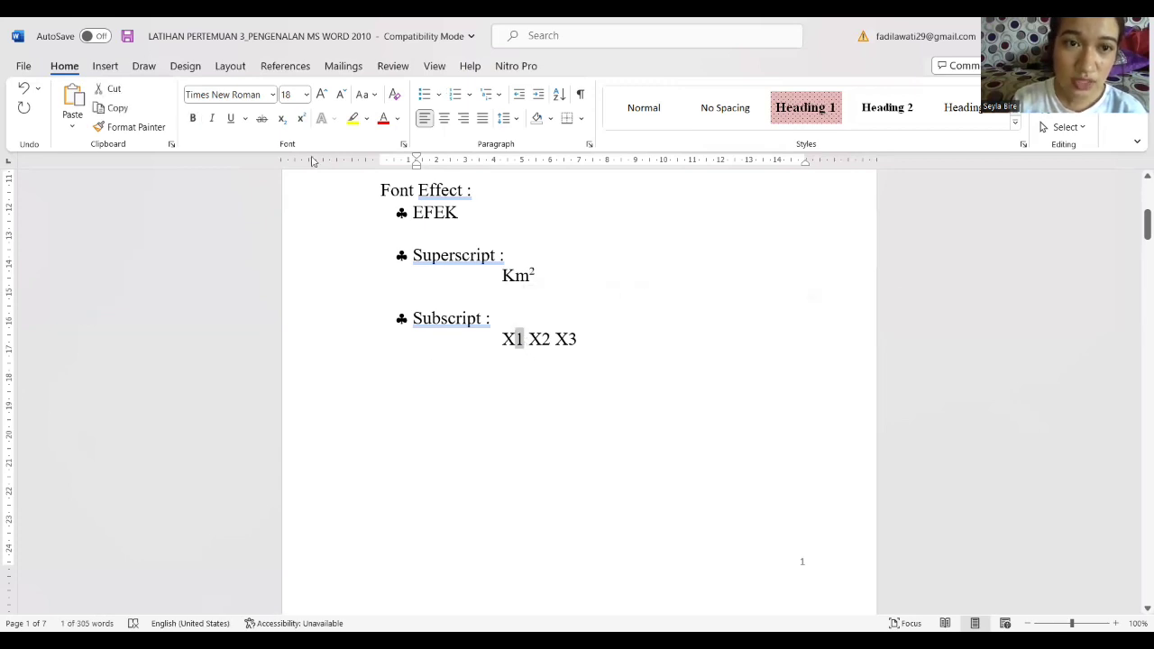
{"action": "left_click", "coordinate": [282, 120]}
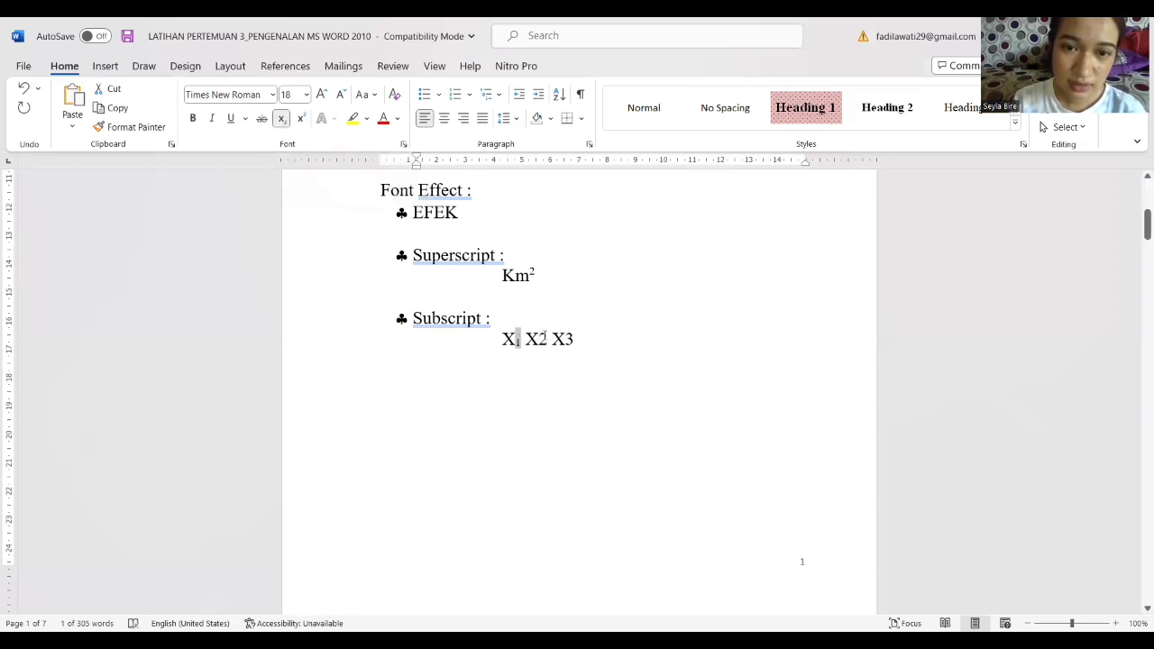
{"action": "left_click_drag", "start_coordinate": [538, 339], "coordinate": [547, 339]}
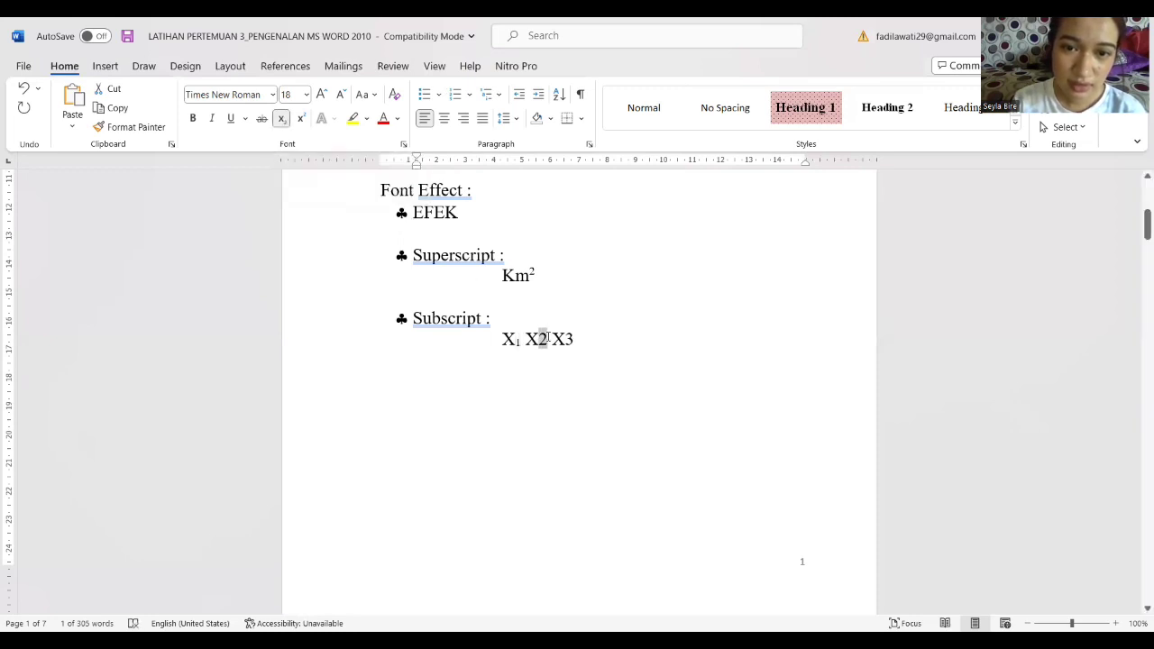
{"action": "left_click", "coordinate": [282, 120]}
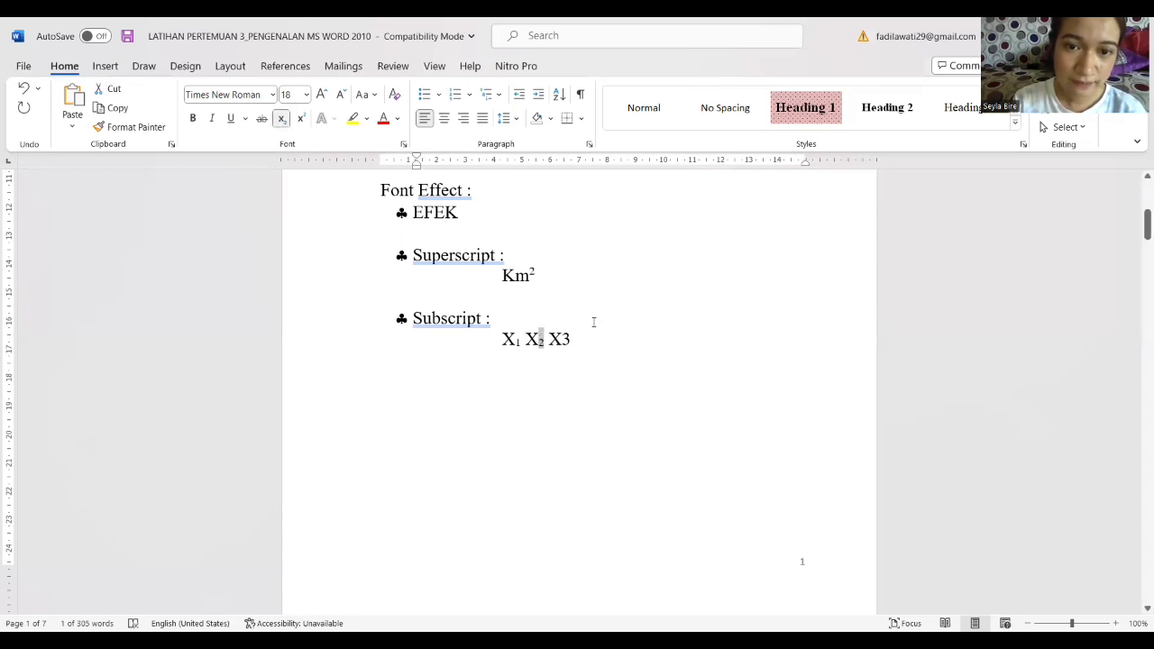
{"action": "left_click_drag", "start_coordinate": [561, 336], "coordinate": [576, 338]}
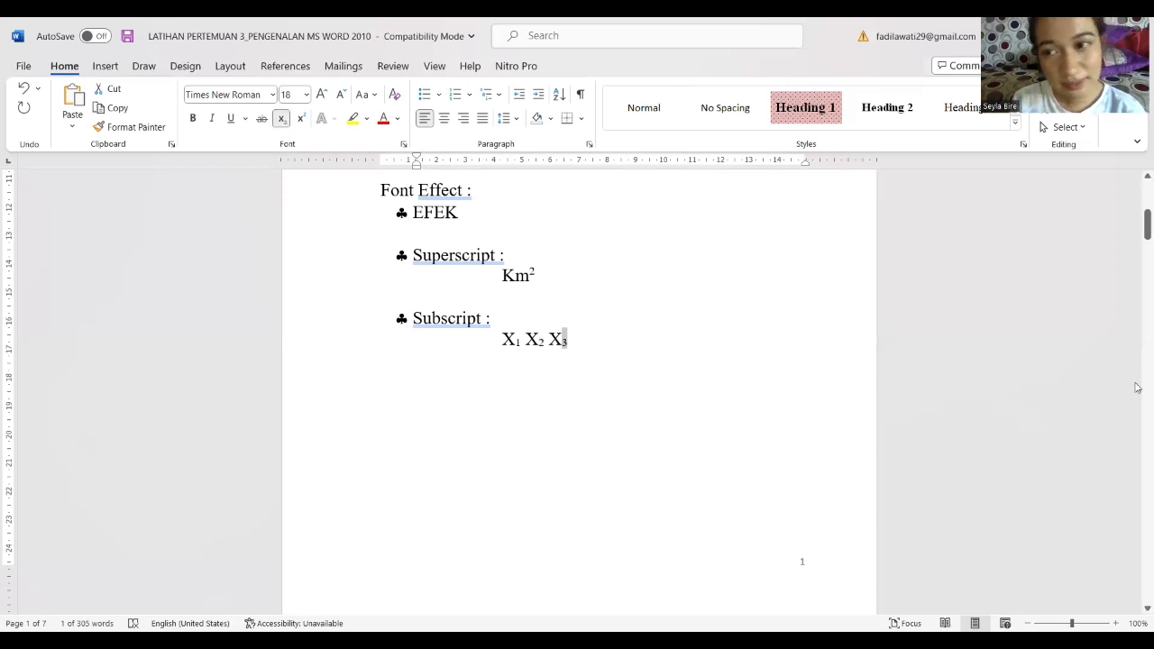
Step: Add round bullets to the Input Device and Output Device paragraphs in the BULLET section
{"action": "key", "text": "Page_Down"}
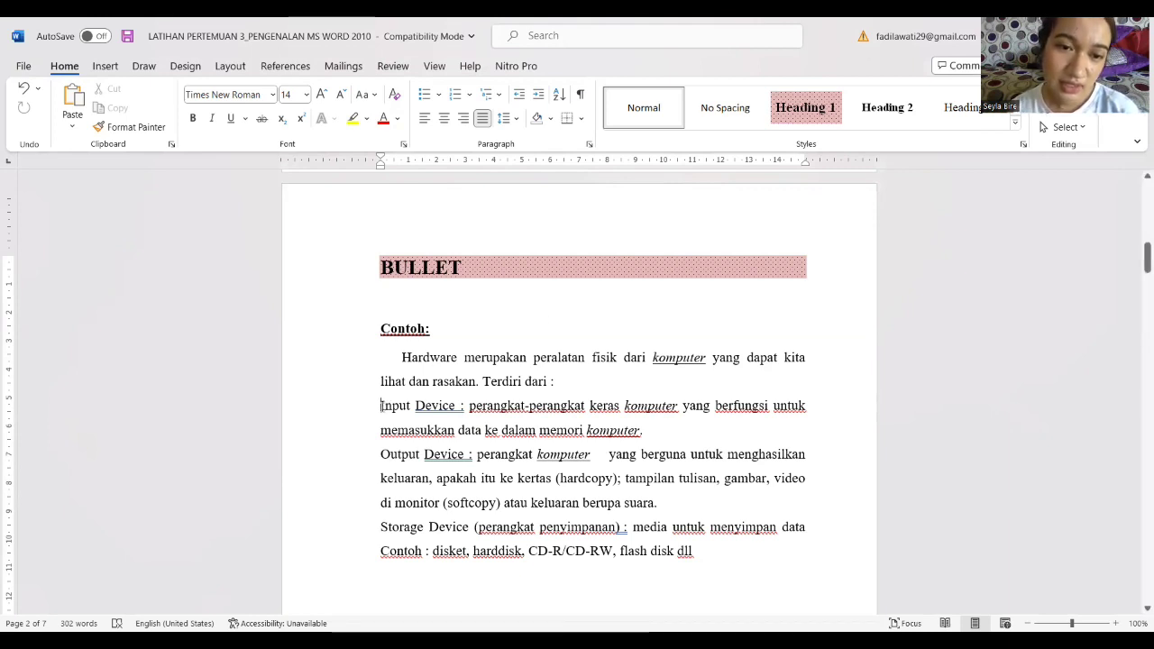
{"action": "left_click", "coordinate": [439, 95]}
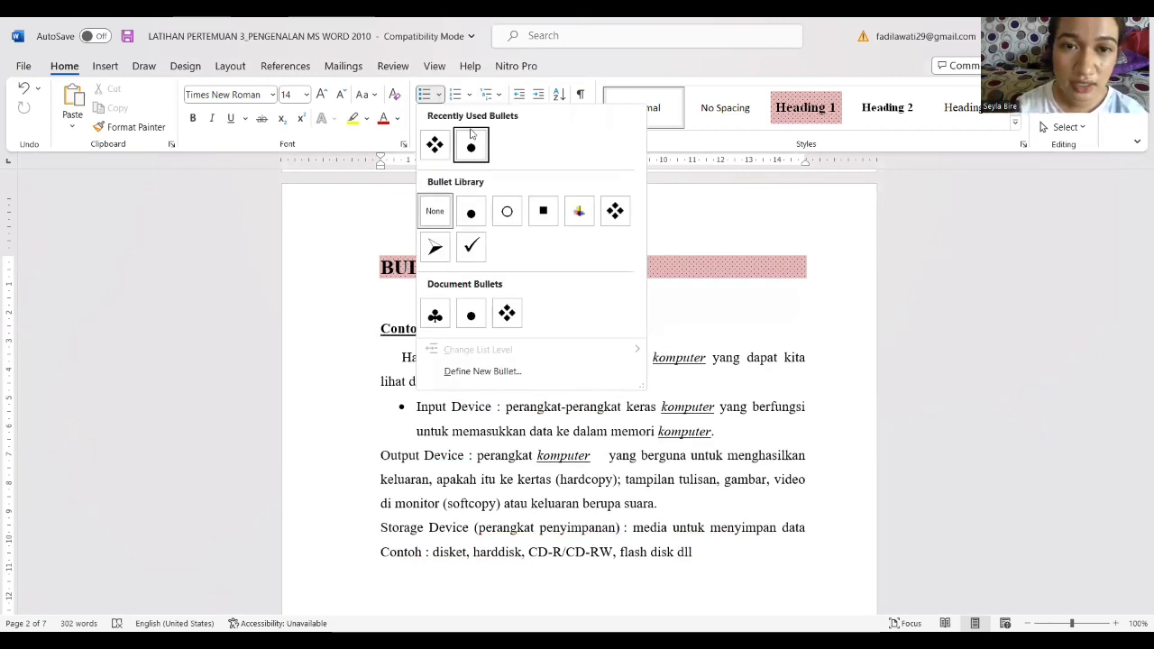
{"action": "left_click", "coordinate": [472, 147]}
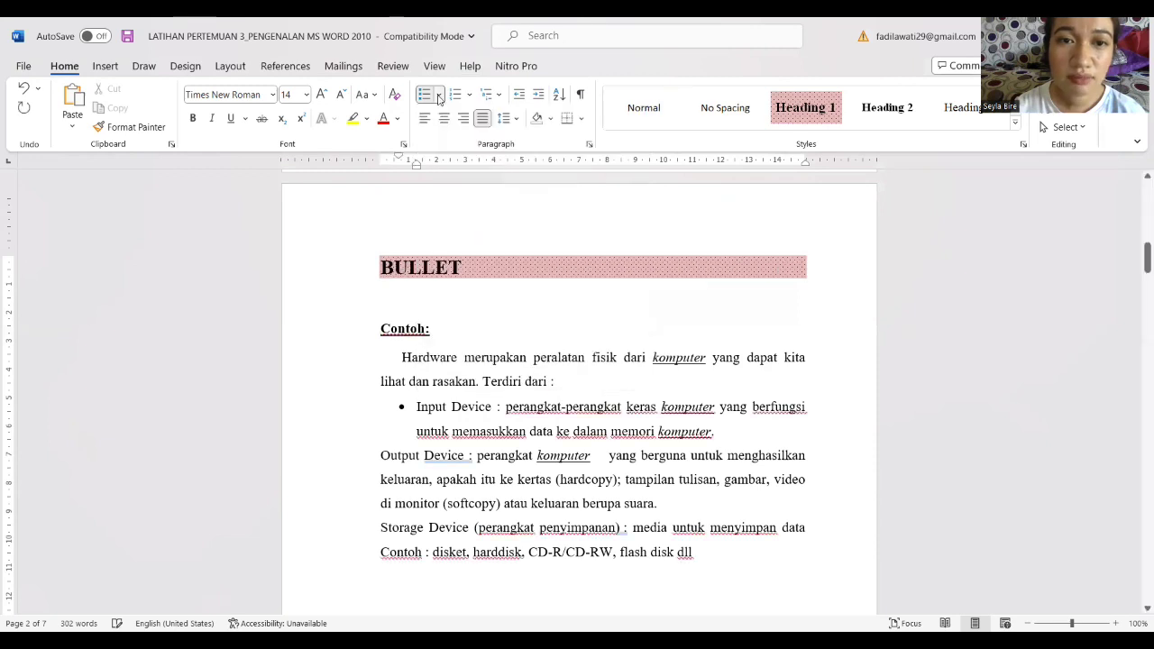
{"action": "left_click", "coordinate": [438, 94]}
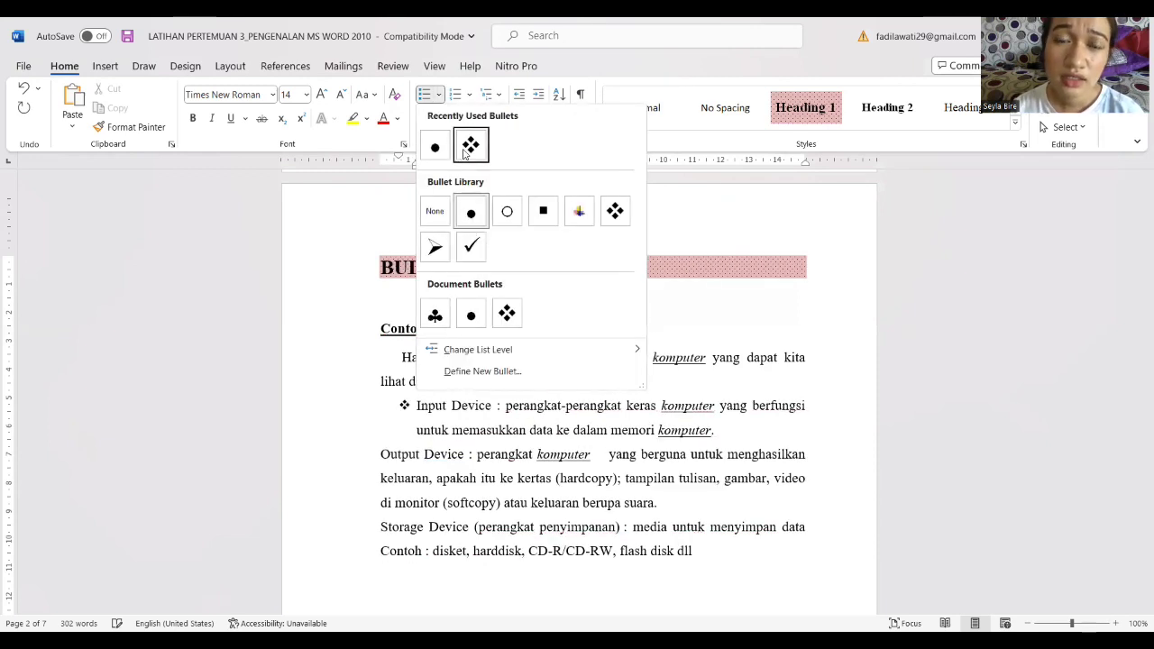
{"action": "key", "text": "Escape"}
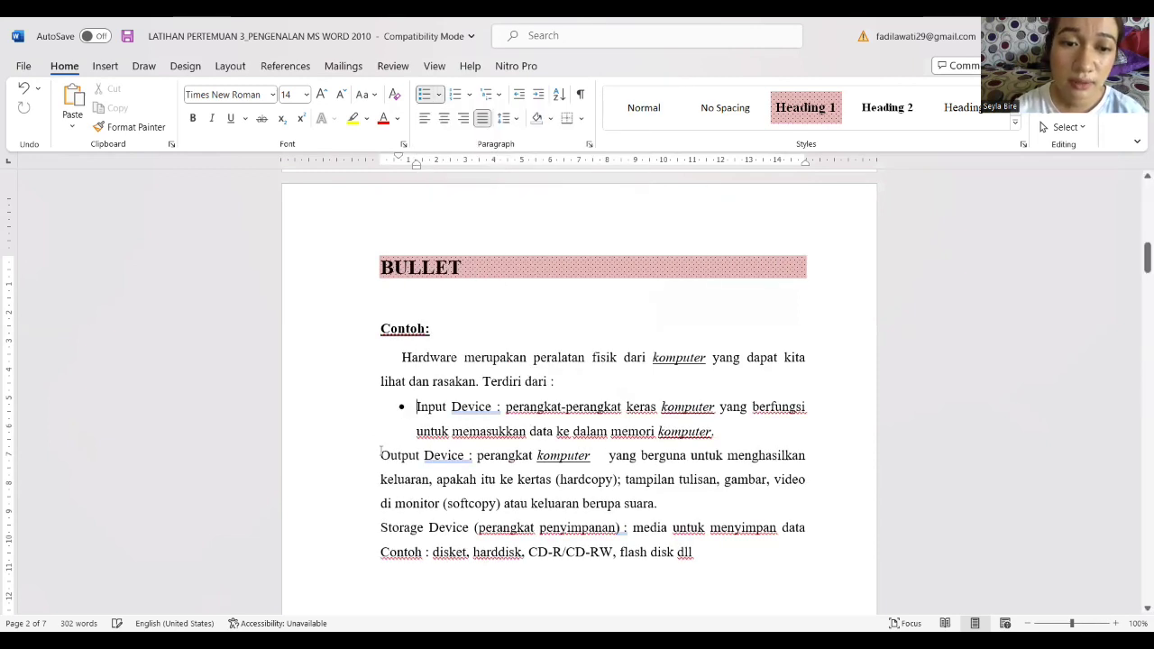
{"action": "left_click", "coordinate": [380, 455]}
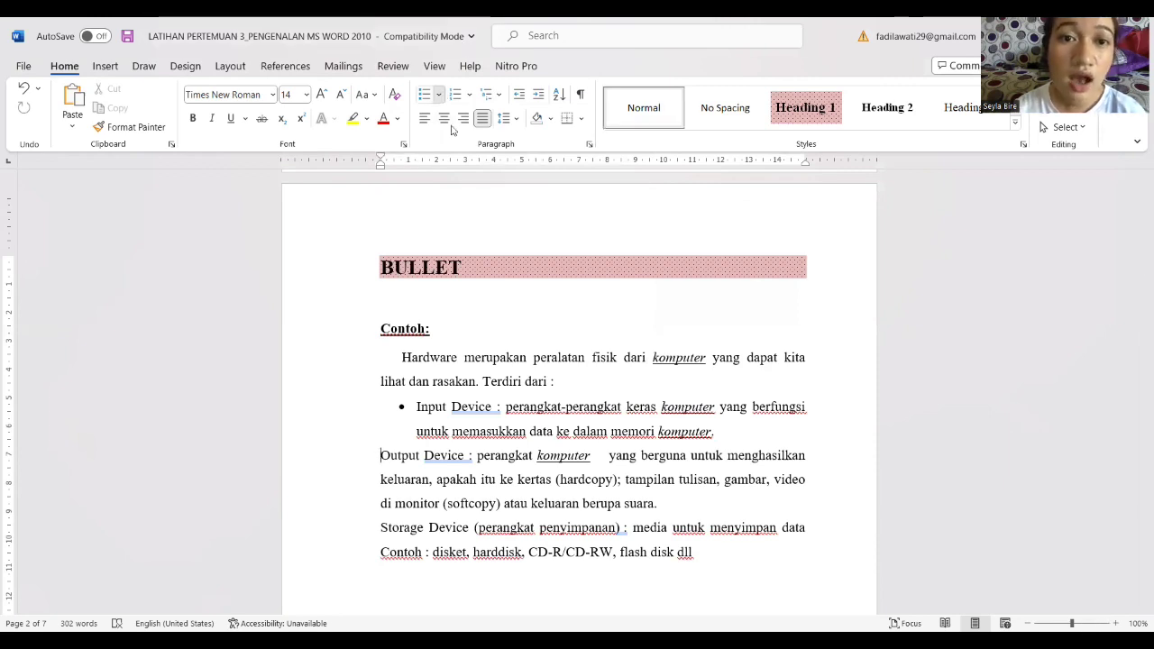
{"action": "left_click", "coordinate": [442, 94]}
{"action": "left_click", "coordinate": [435, 146]}
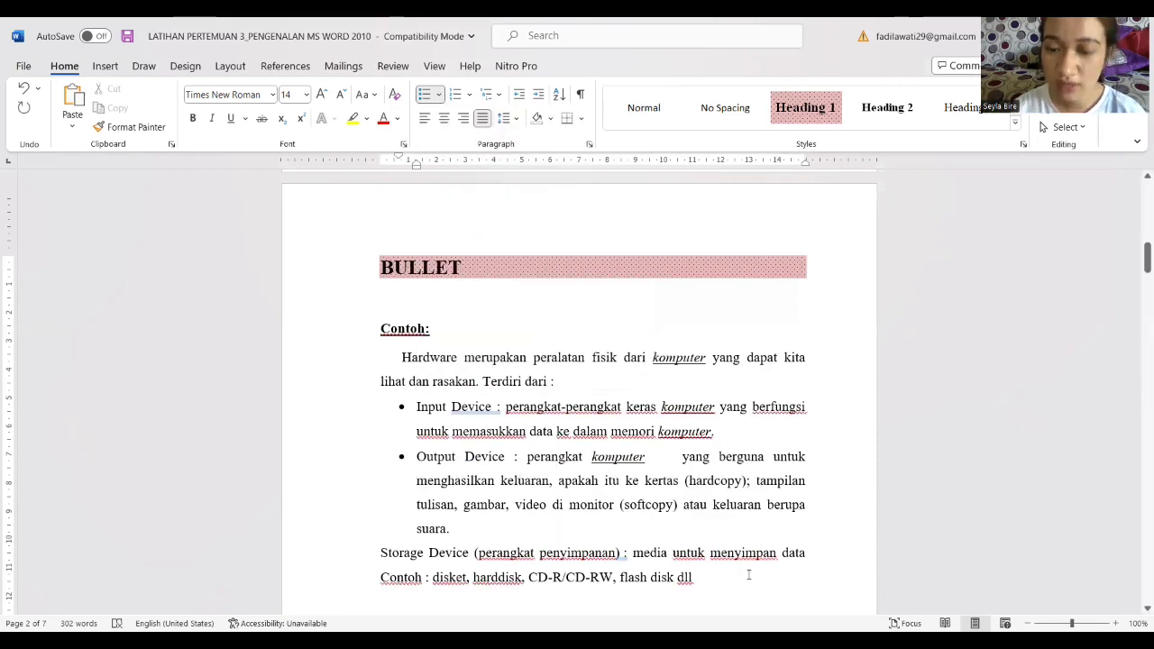
Step: Number the Input Device and Output Device paragraphs in the NUMBERRING section with the 1., 2., 3. format
{"action": "scroll", "coordinate": [749, 575], "scroll_direction": "down", "scroll_amount": 10}
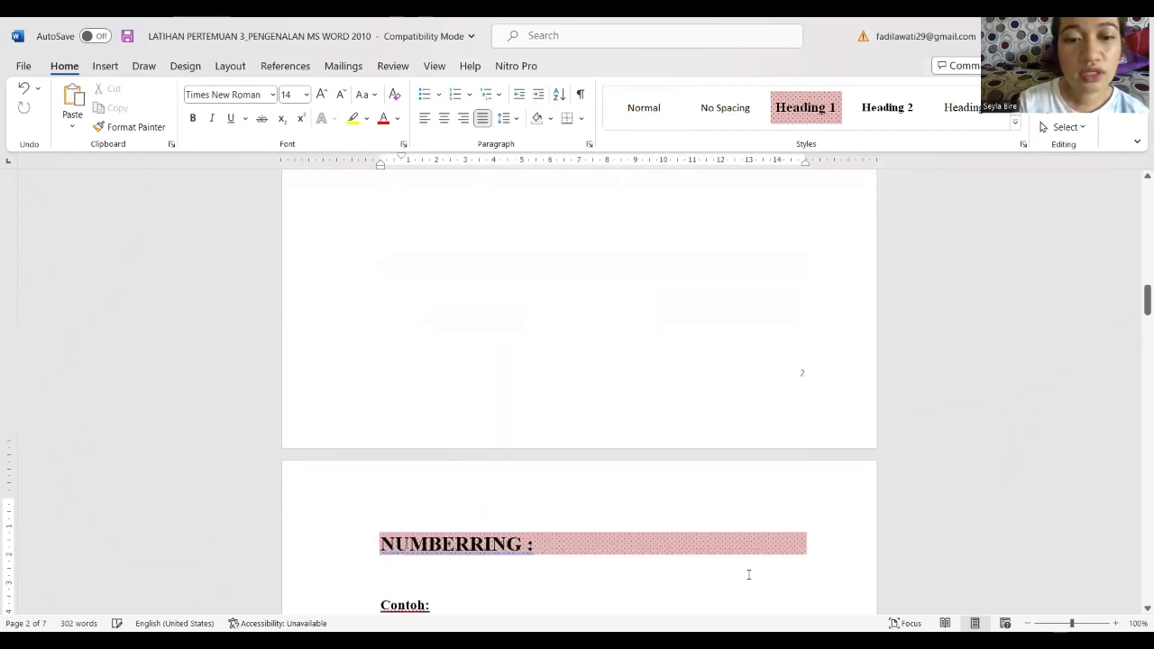
{"action": "scroll", "coordinate": [748, 575], "scroll_direction": "down", "scroll_amount": 3}
{"action": "left_click", "coordinate": [748, 574]}
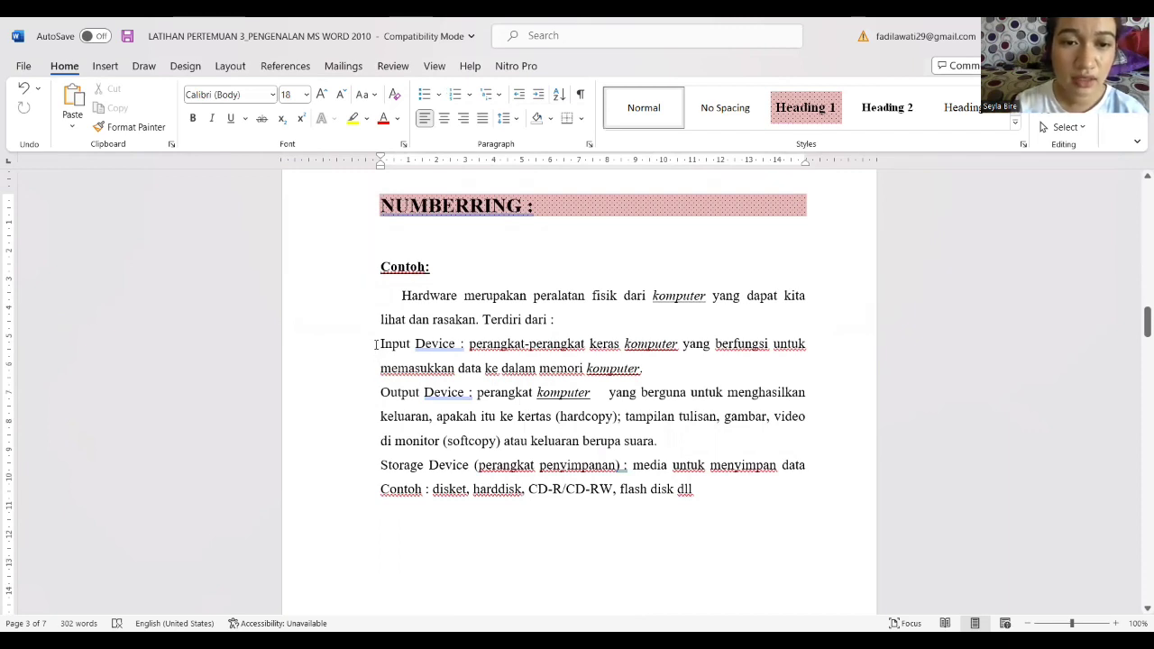
{"action": "left_click", "coordinate": [376, 344]}
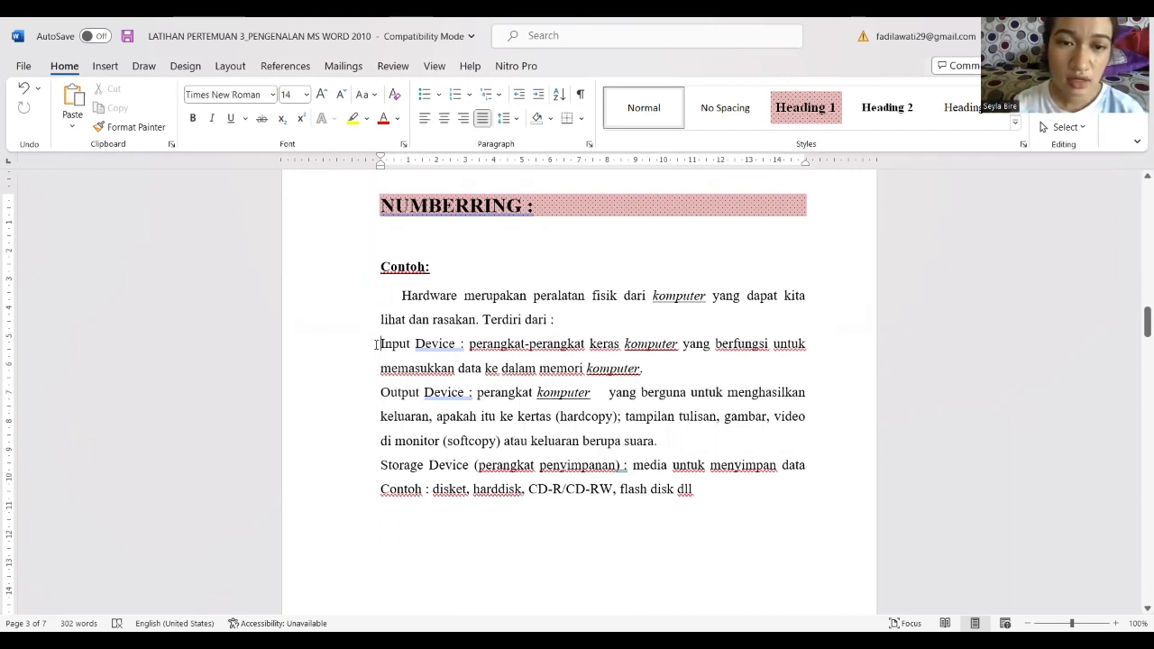
{"action": "left_click", "coordinate": [471, 96]}
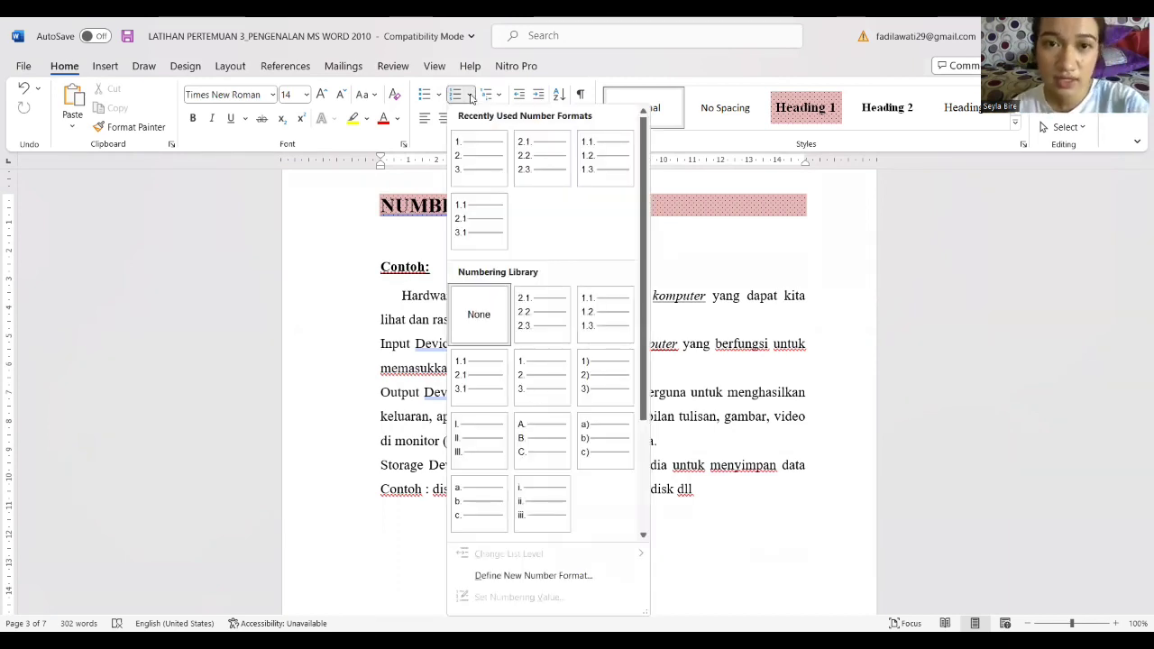
{"action": "left_click", "coordinate": [492, 140]}
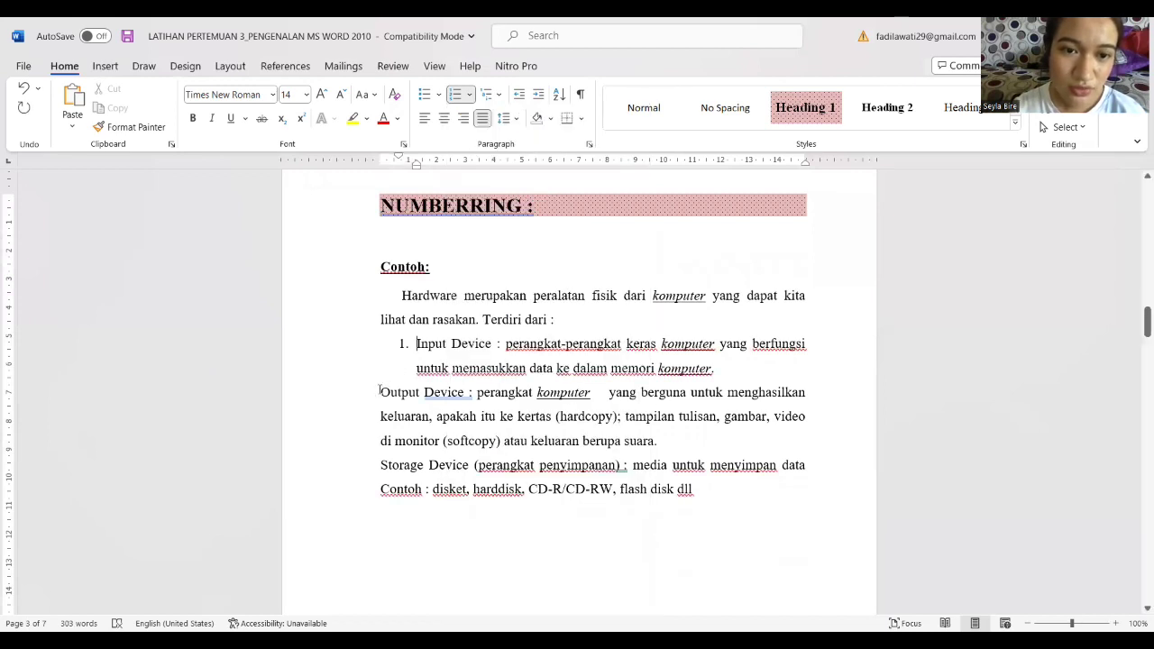
{"action": "left_click", "coordinate": [379, 392]}
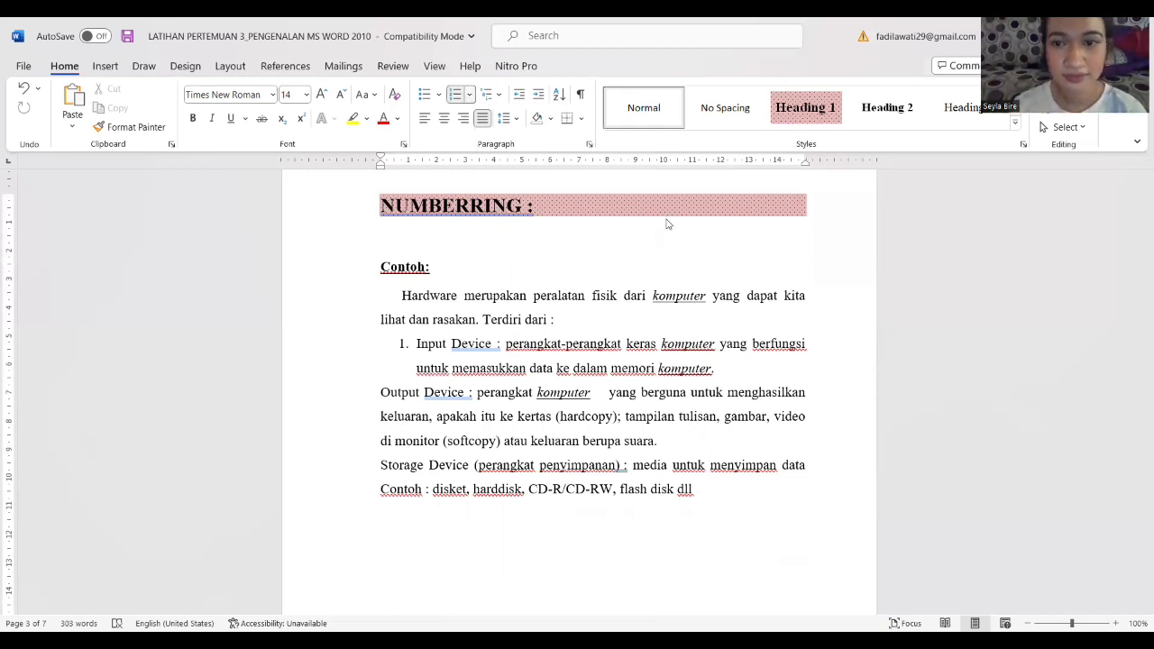
{"action": "key", "text": "F4"}
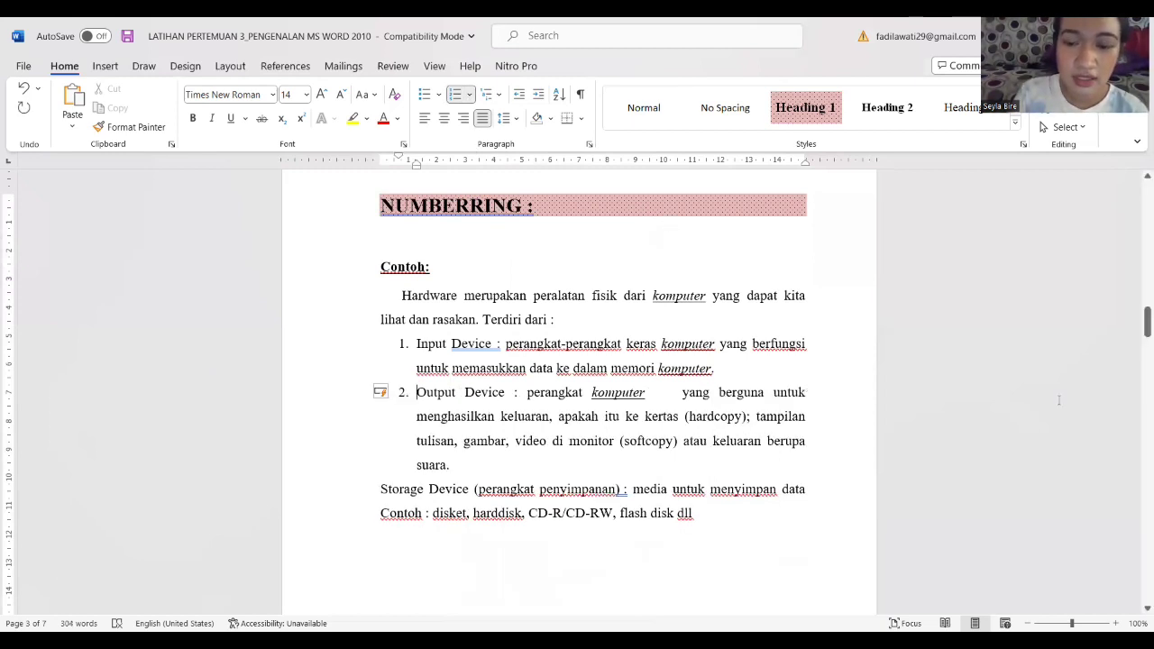
Step: Define a new number format "1.1." and apply it to the empty line under BAB I : PENDAHULUAN
{"action": "key", "text": "Down"}
{"action": "key", "text": "Down"}
{"action": "key", "text": "Down"}
{"action": "key", "text": "Down"}
{"action": "key", "text": "Down"}
{"action": "key", "text": "Down"}
{"action": "key", "text": "Down"}
{"action": "key", "text": "Down"}
{"action": "key", "text": "Down"}
{"action": "key", "text": "Down"}
{"action": "key", "text": "Down"}
{"action": "key", "text": "Down"}
{"action": "key", "text": "Down"}
{"action": "key", "text": "Down"}
{"action": "key", "text": "Down"}
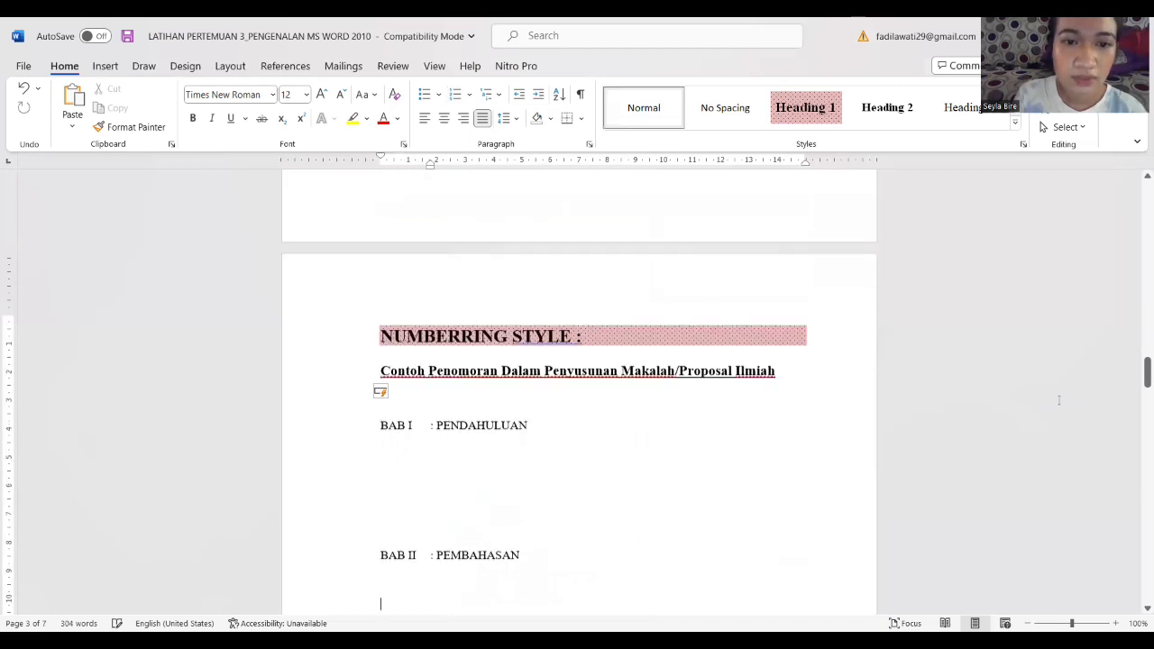
{"action": "key", "text": "Down"}
{"action": "key", "text": "Down"}
{"action": "key", "text": "Down"}
{"action": "key", "text": "Down"}
{"action": "key", "text": "Down"}
{"action": "key", "text": "Down"}
{"action": "key", "text": "Down"}
{"action": "key", "text": "Down"}
{"action": "key", "text": "Down"}
{"action": "key", "text": "Down"}
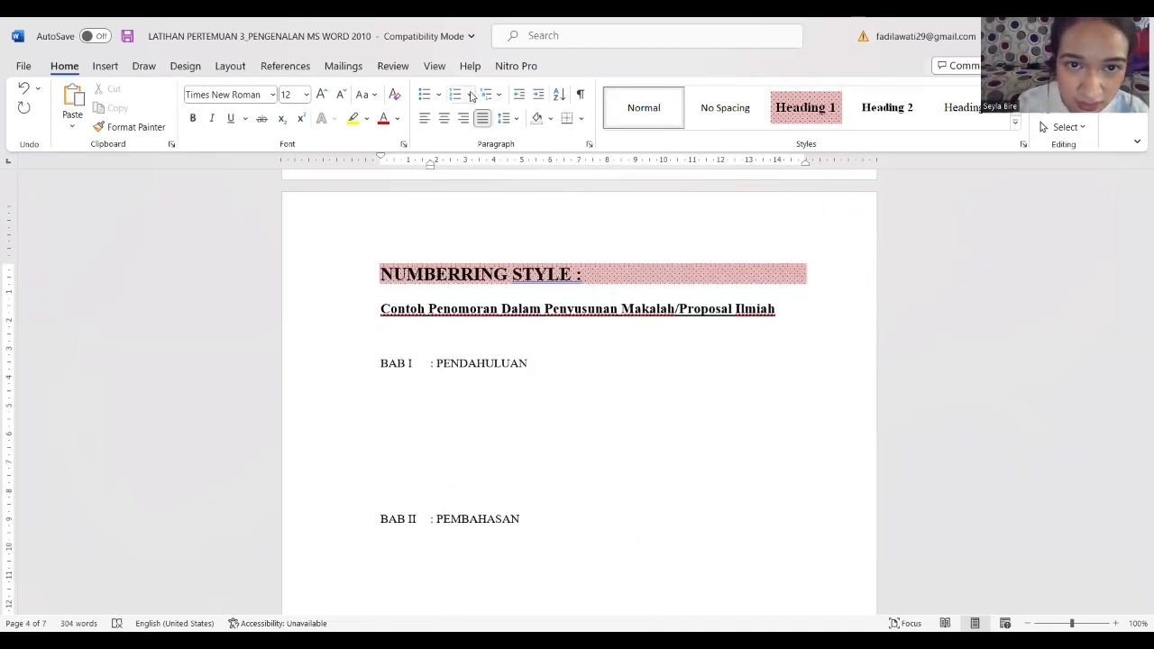
{"action": "left_click", "coordinate": [470, 95]}
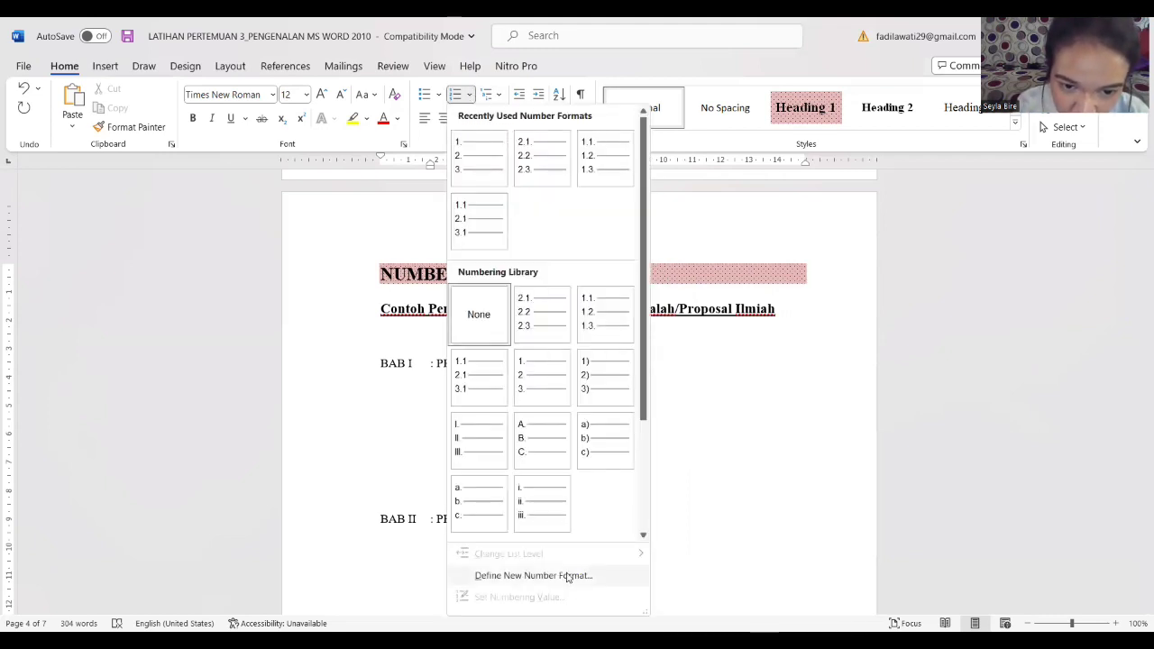
{"action": "left_click", "coordinate": [534, 575]}
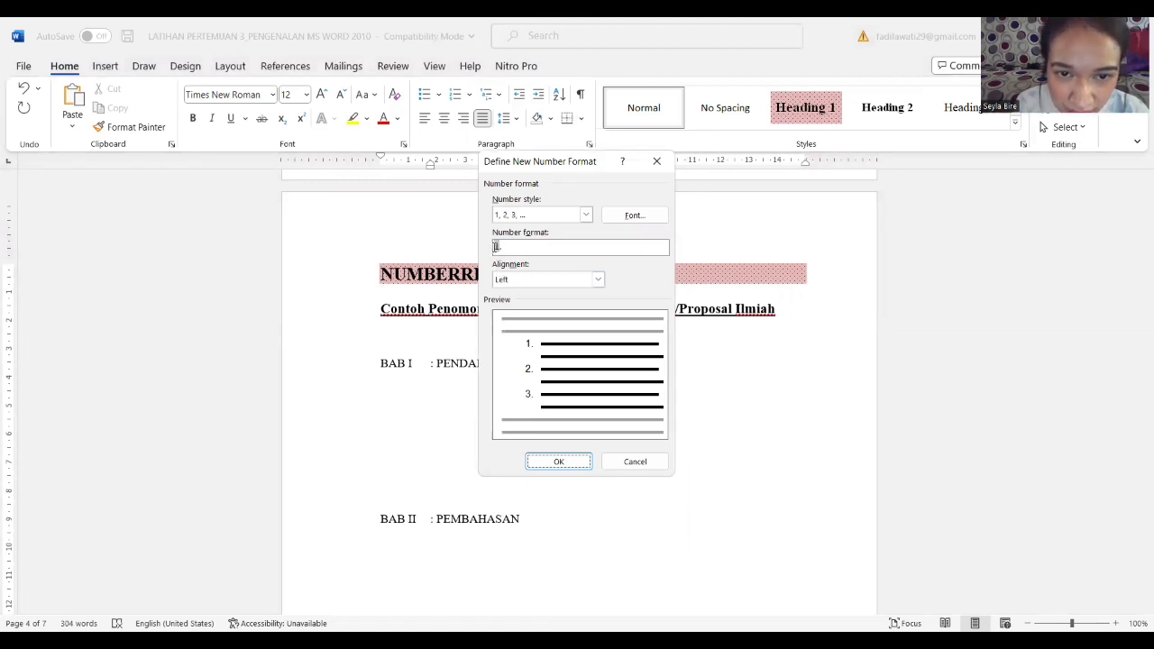
{"action": "left_click", "coordinate": [495, 247]}
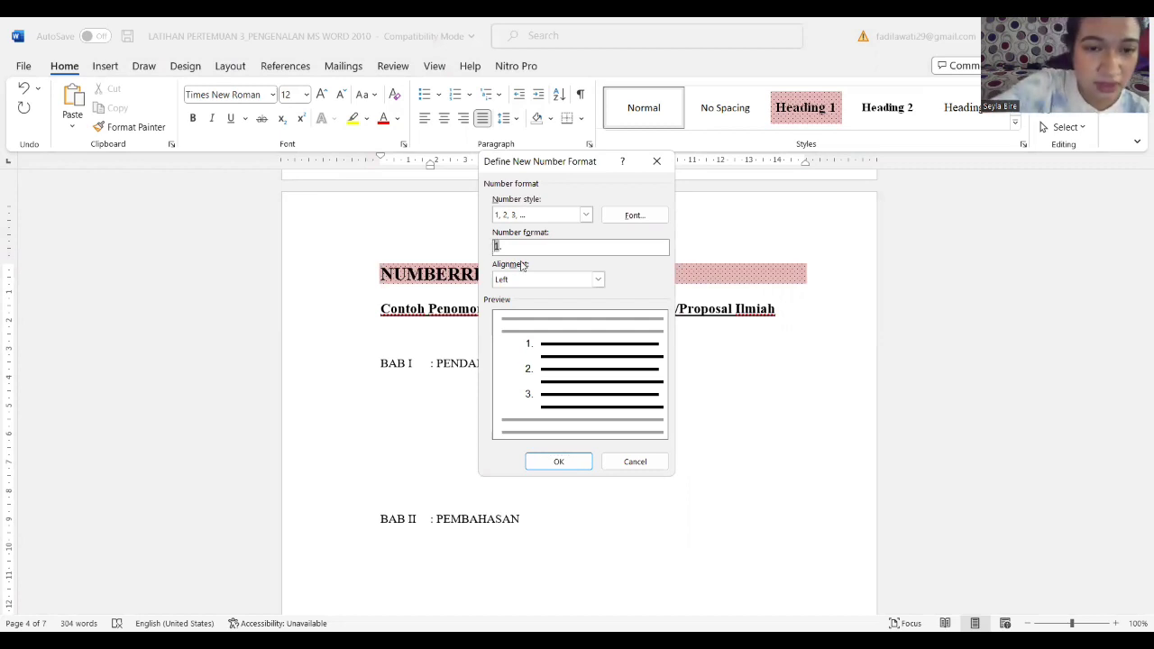
{"action": "type", "text": "1"}
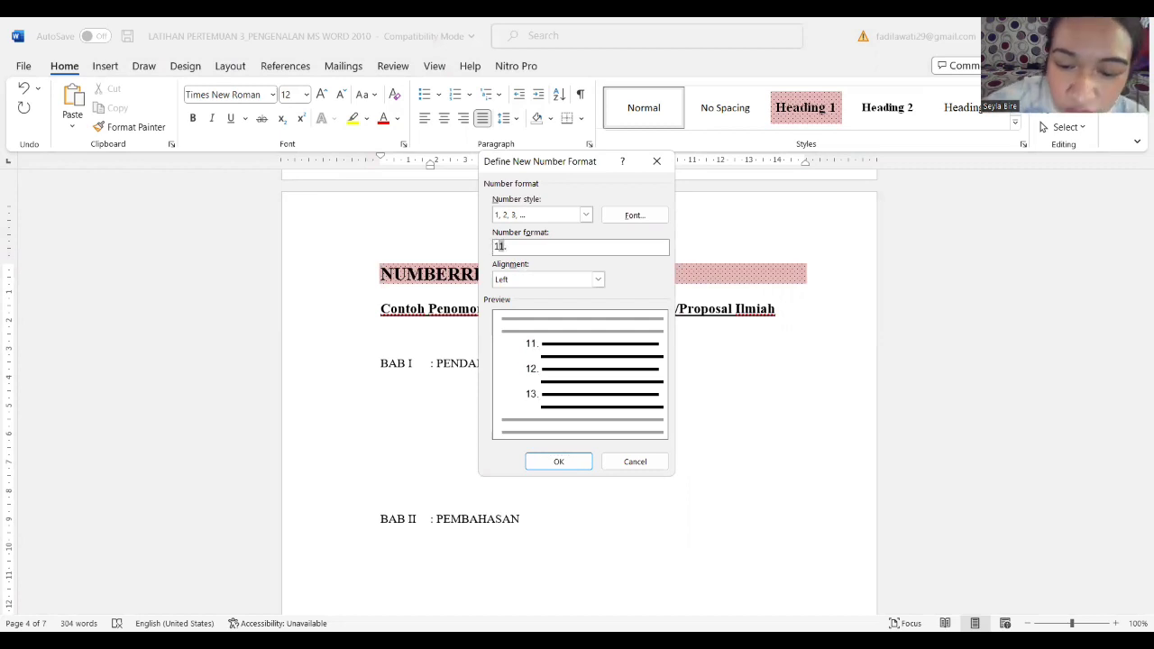
{"action": "type", "text": "."}
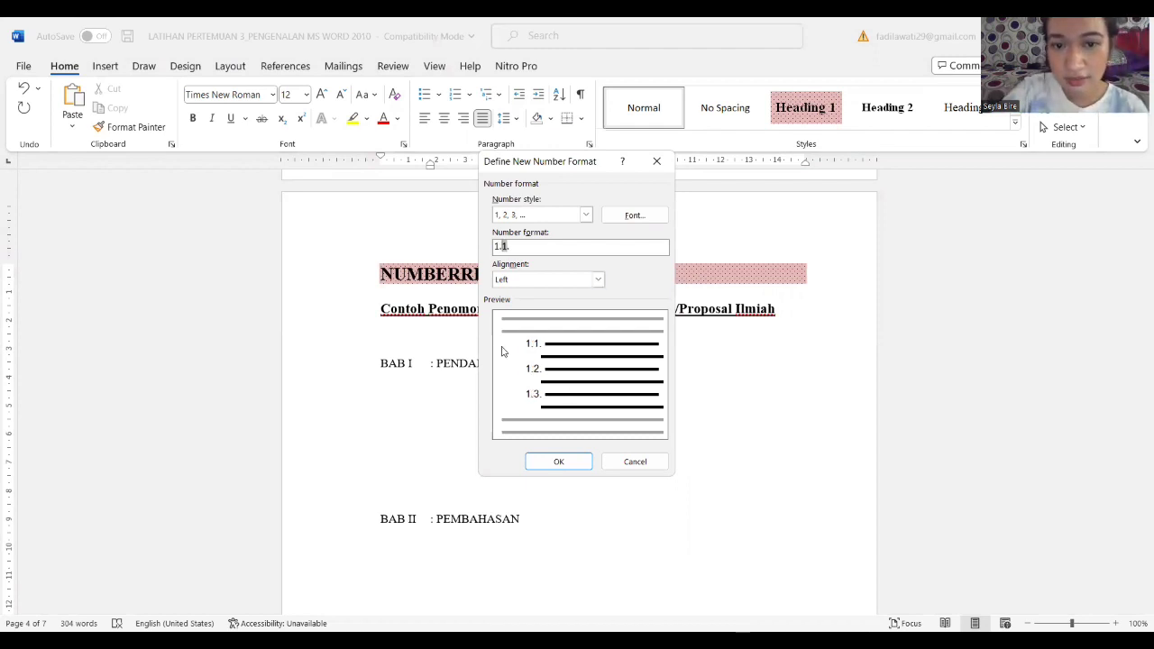
{"action": "left_click", "coordinate": [545, 462]}
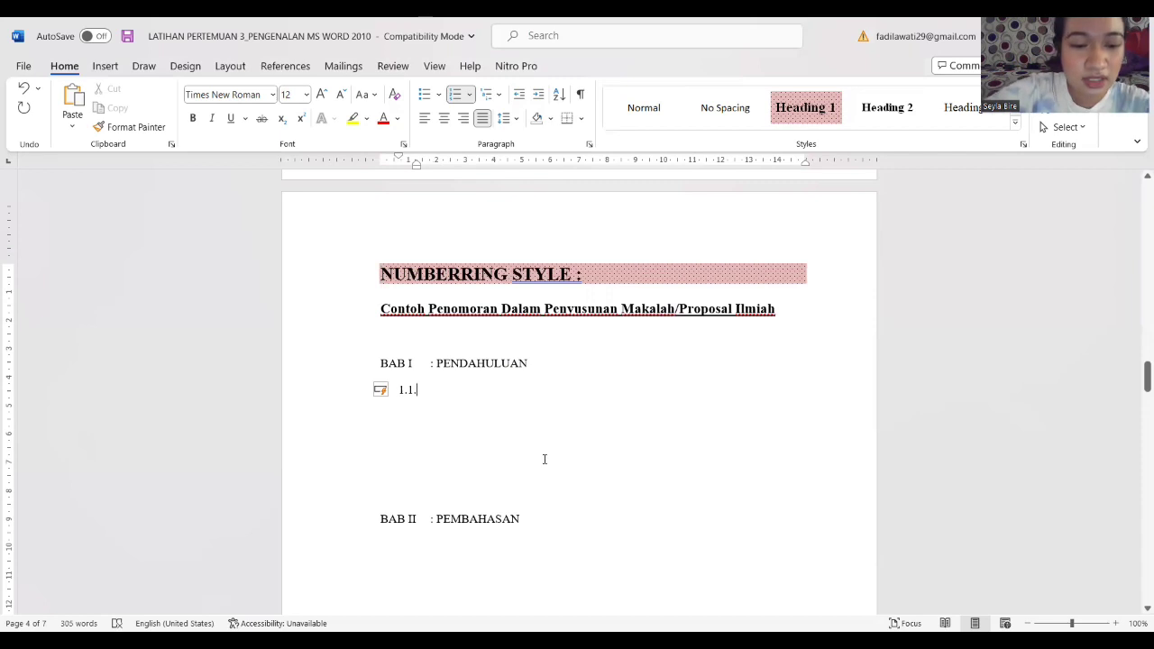
Step: Enter "Latar belakang" as the first numbered item under BAB I and start the following item
{"action": "type", "text": "latar bela"}
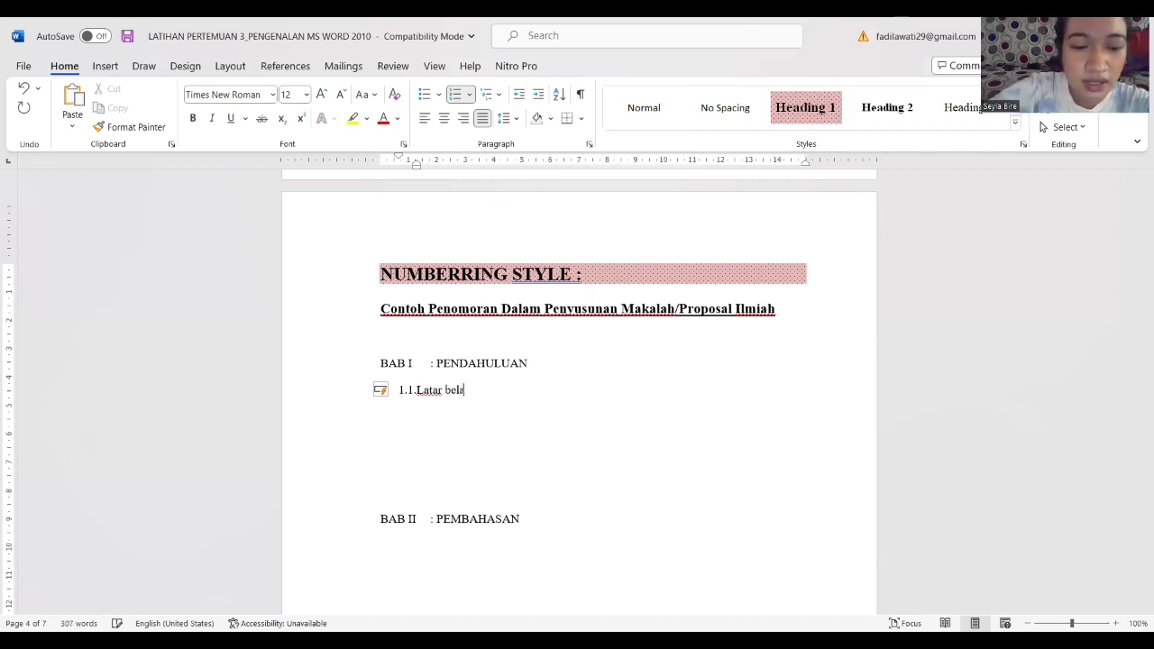
{"action": "type", "text": "kang"}
{"action": "key", "text": "Return"}
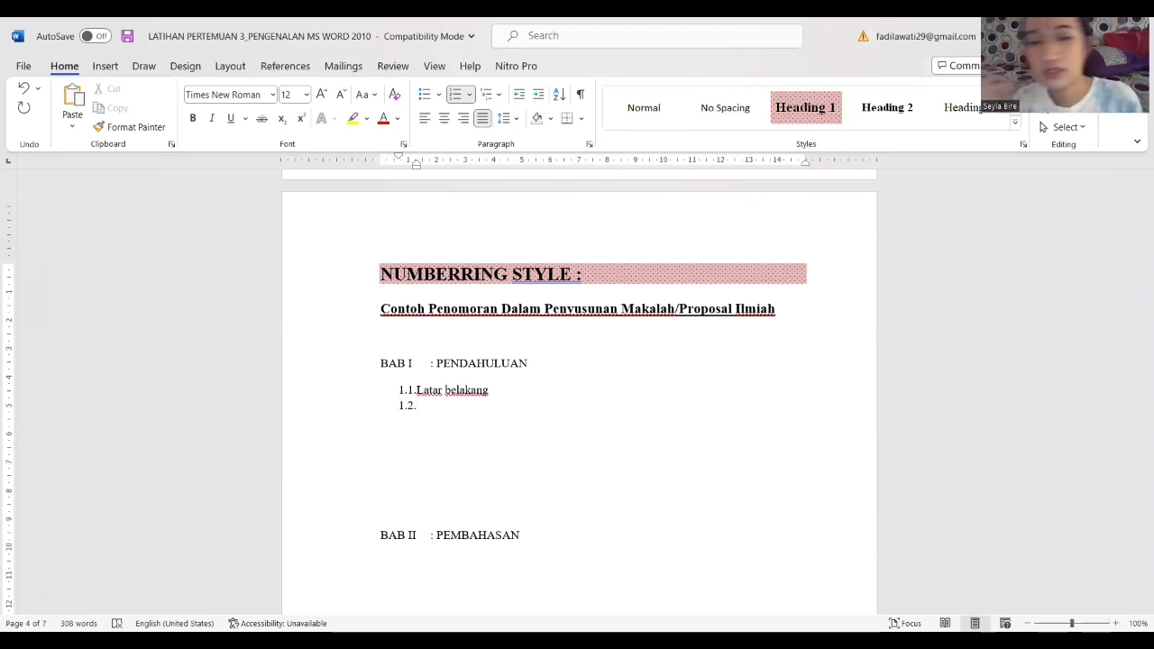
Step: Add a line under BAB II : PEMBAHASAN and apply a newly defined "2.1." number format to it
{"action": "left_click", "coordinate": [540, 540]}
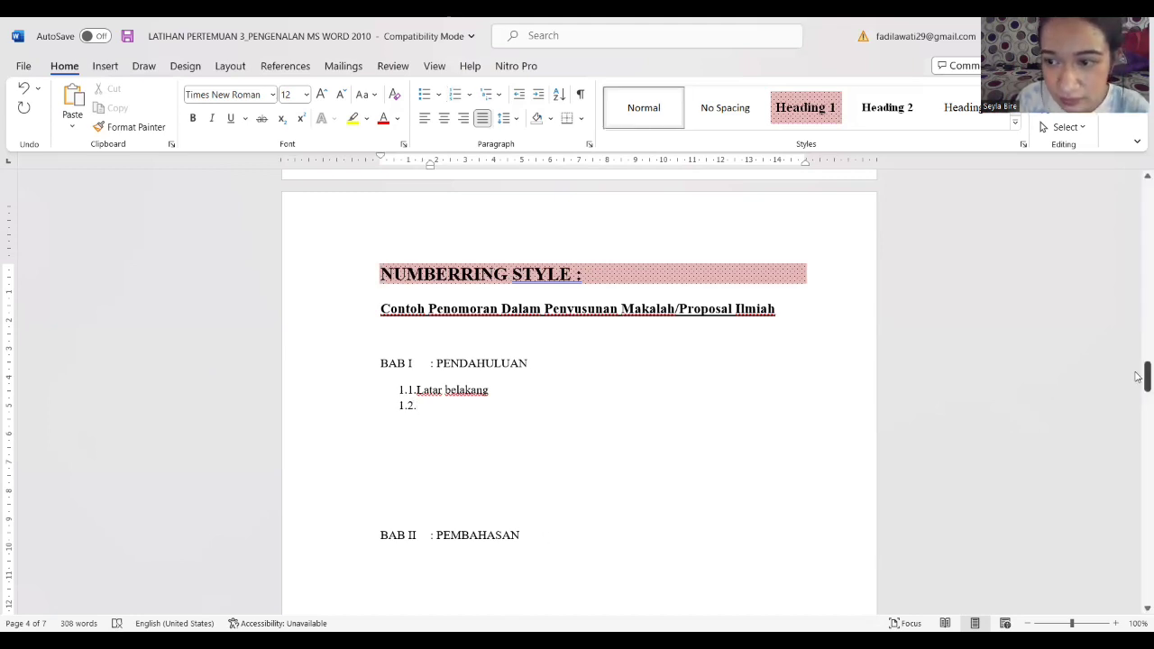
{"action": "left_click_drag", "start_coordinate": [1138, 377], "coordinate": [1138, 386]}
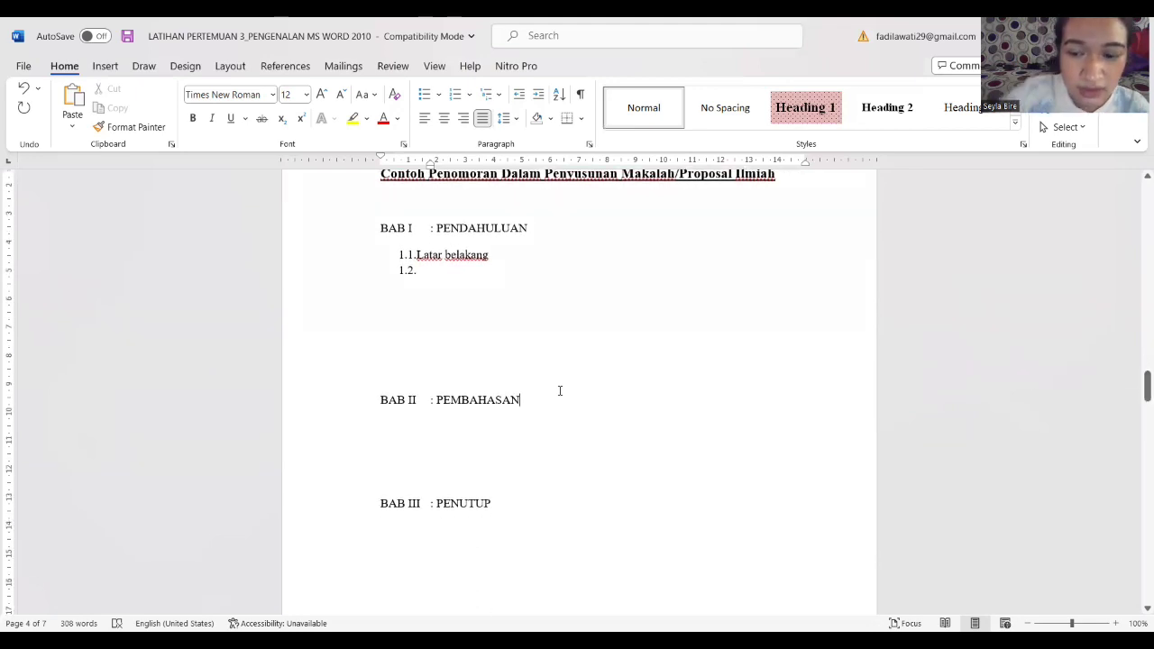
{"action": "key", "text": "Return"}
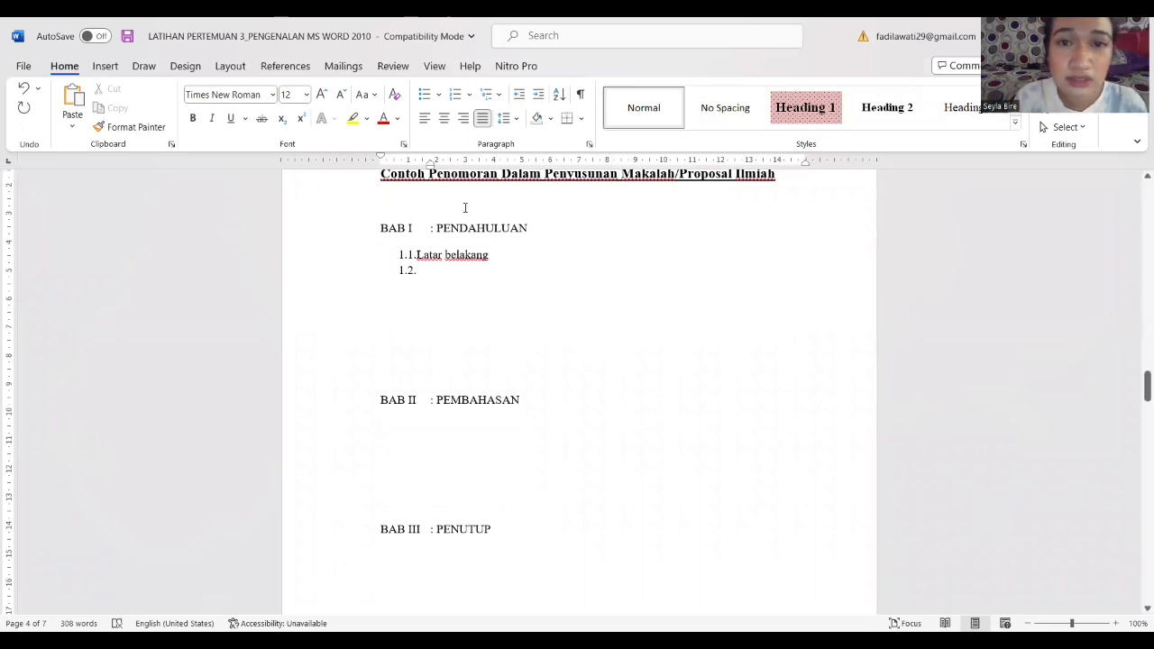
{"action": "left_click", "coordinate": [470, 94]}
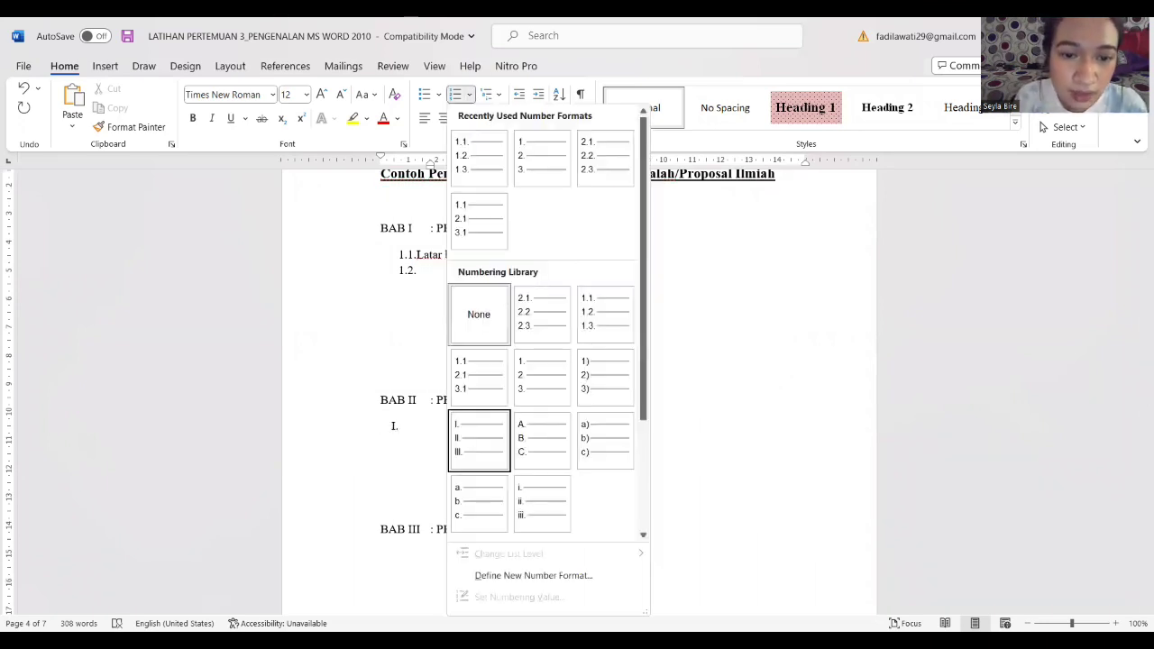
{"action": "left_click", "coordinate": [512, 577]}
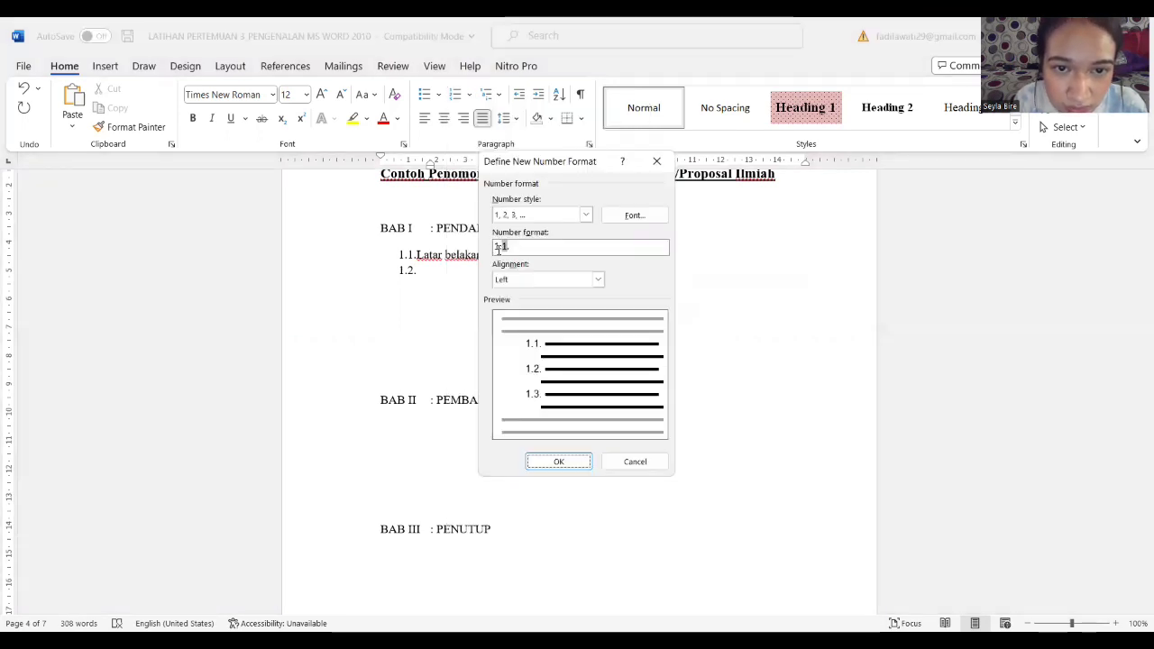
{"action": "left_click", "coordinate": [498, 250]}
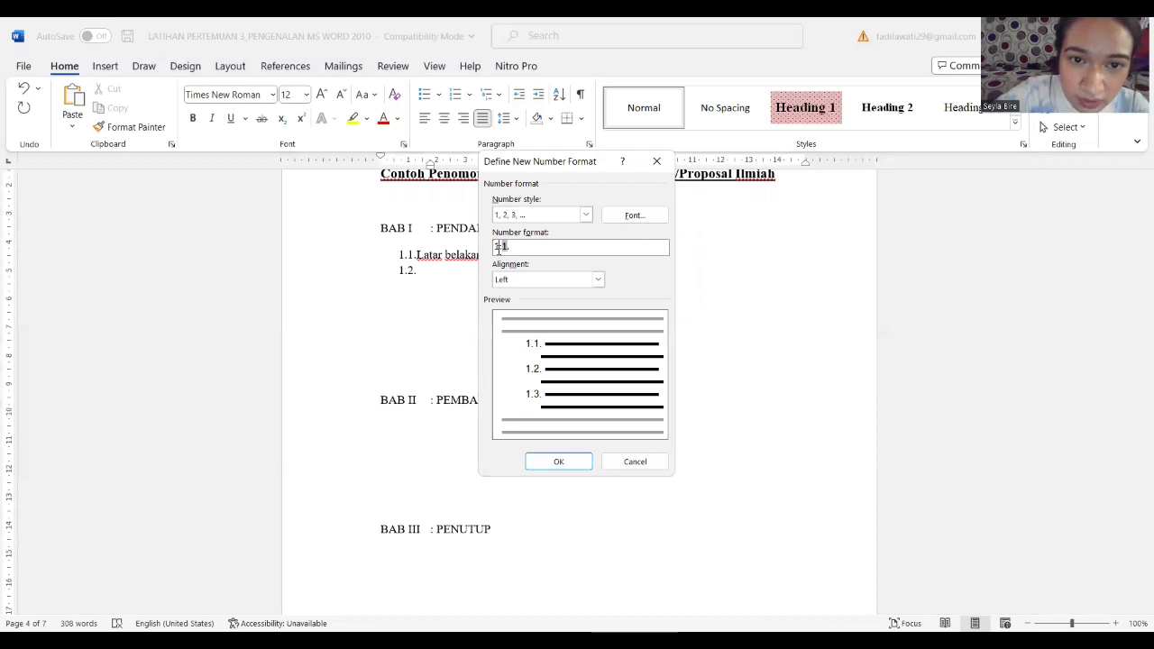
{"action": "key", "text": "BackSpace"}
{"action": "type", "text": "2"}
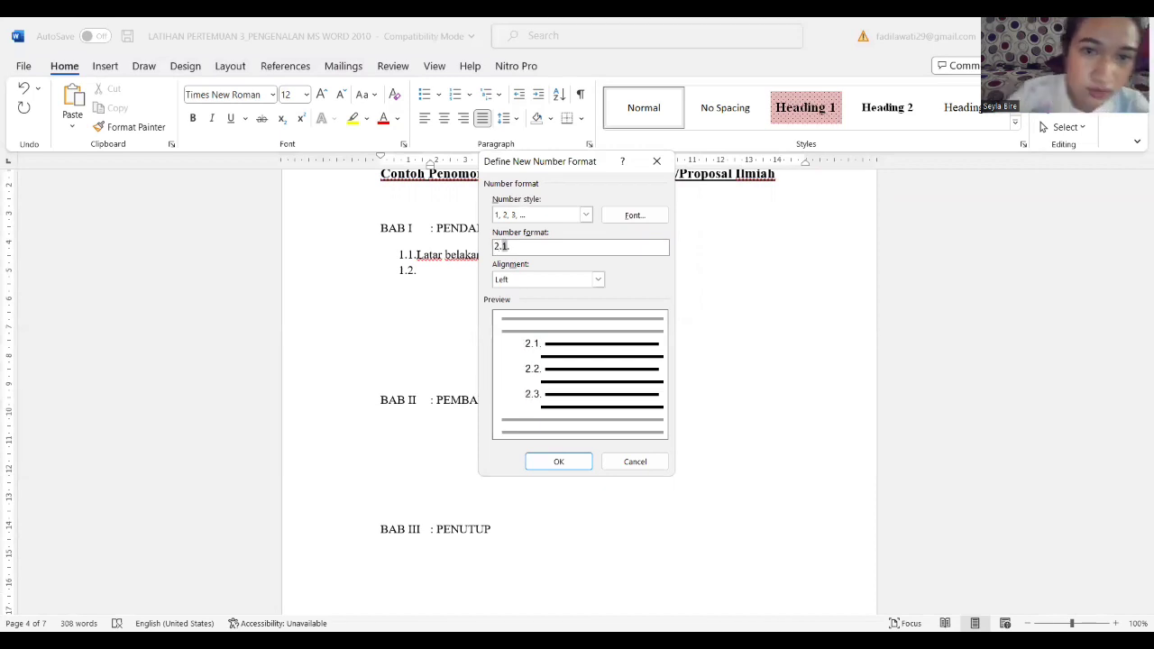
{"action": "left_click", "coordinate": [578, 466]}
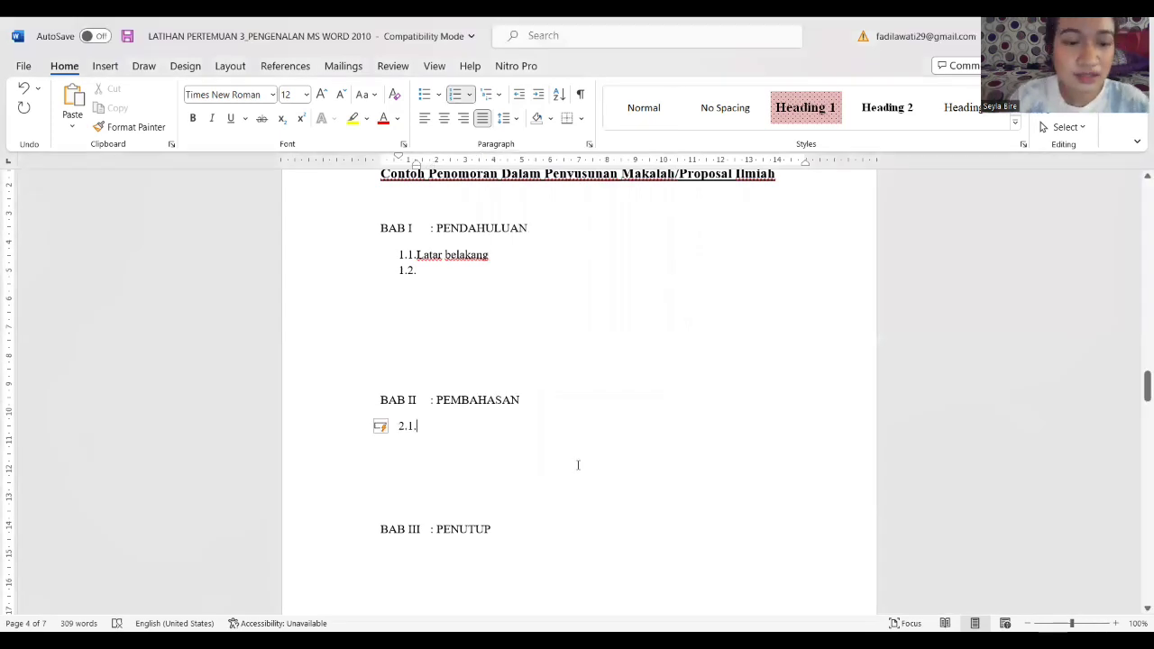
Step: Enter "Rumusan maslah" as the first numbered item under BAB II and start the following item
{"action": "type", "text": "Rumusan mas"}
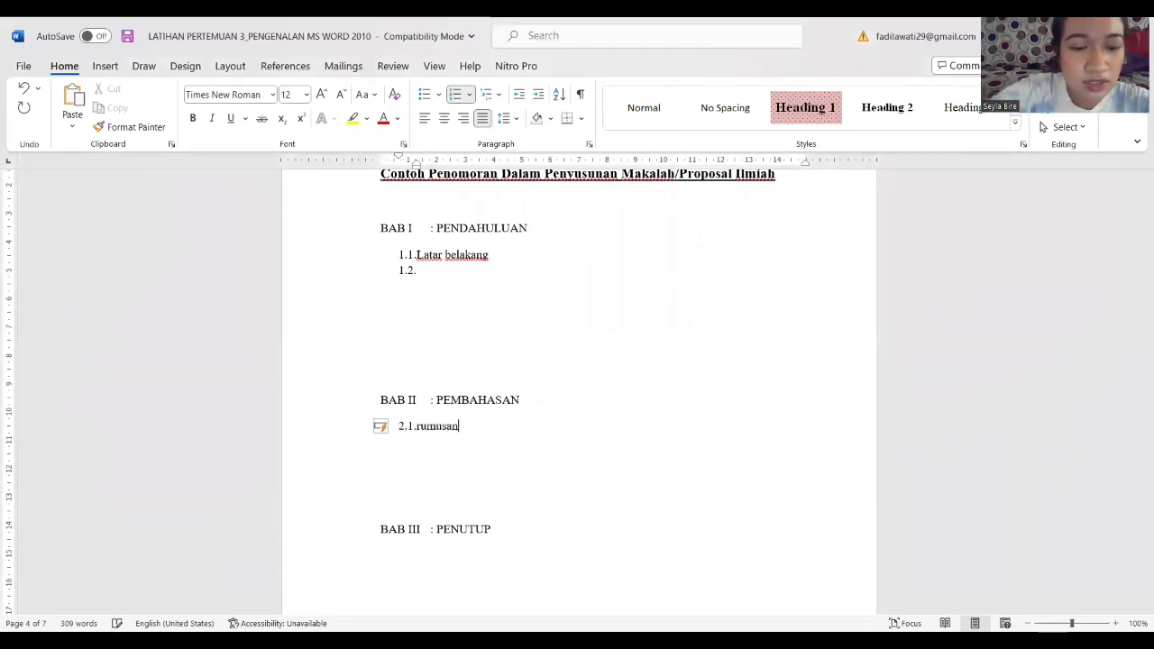
{"action": "type", "text": "lah"}
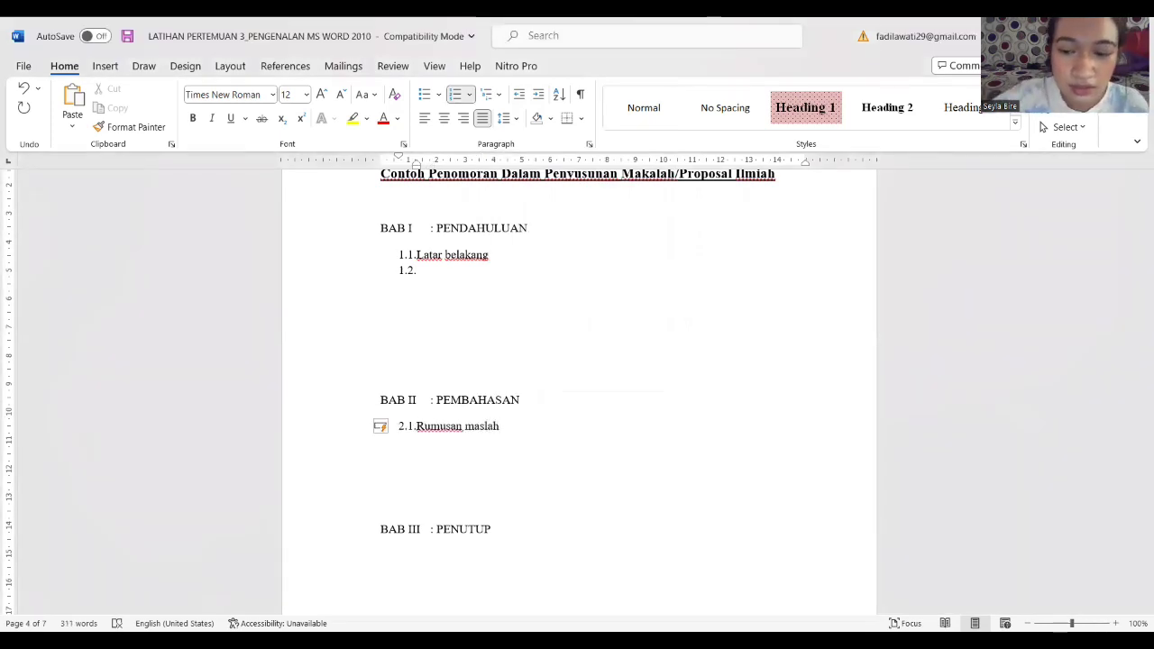
{"action": "key", "text": "Return"}
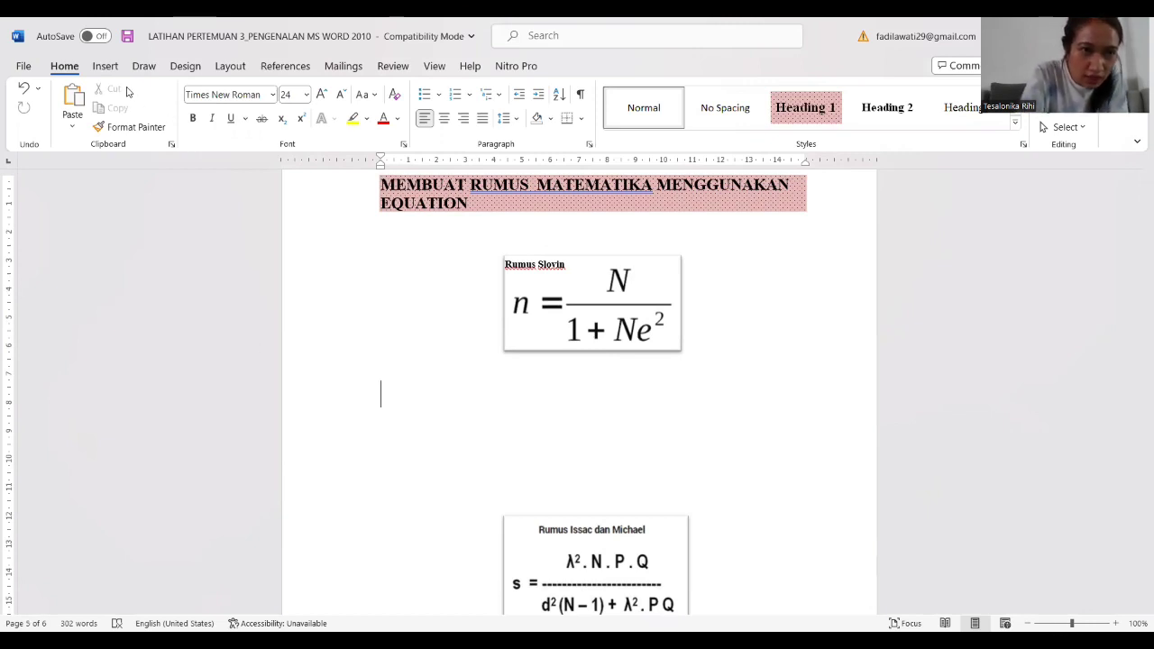
Step: Insert a stacked fraction after "s =" in the equation below the Issac dan Michael formula, with a superscript structure in its numerator
{"action": "left_click", "coordinate": [107, 68]}
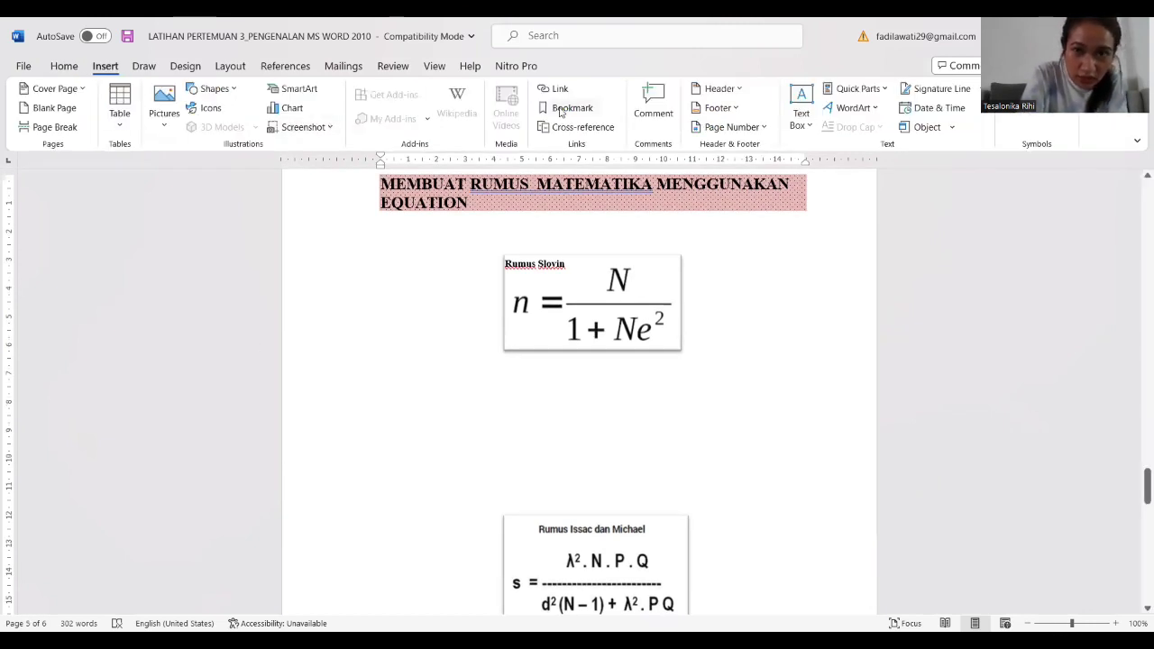
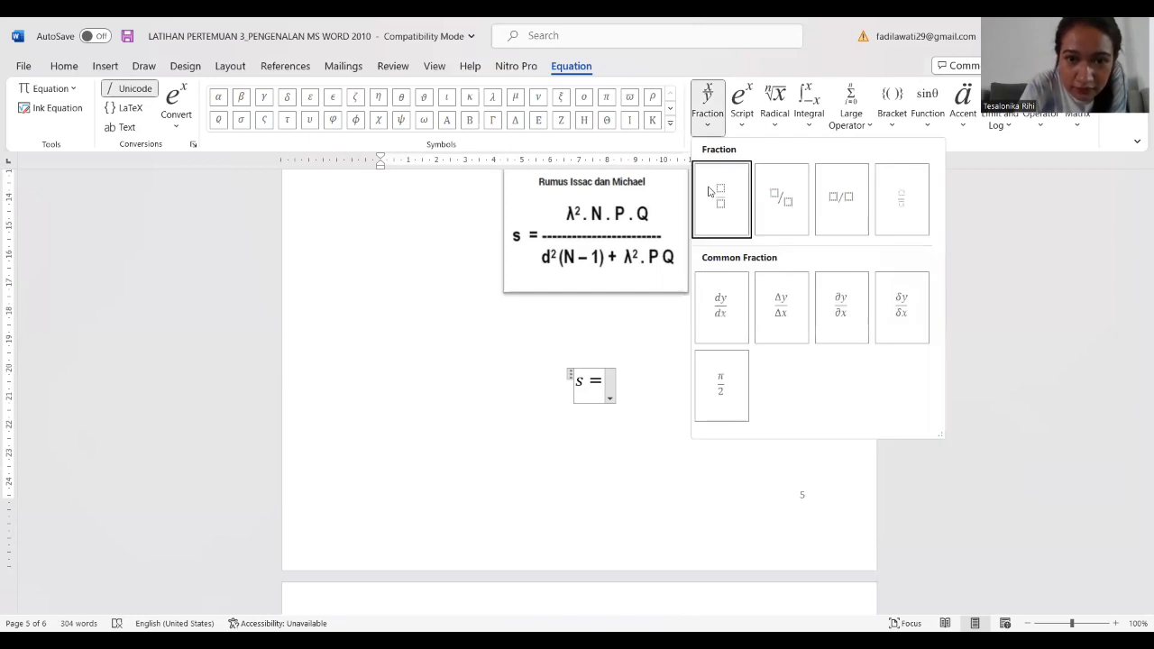
{"action": "left_click", "coordinate": [710, 187]}
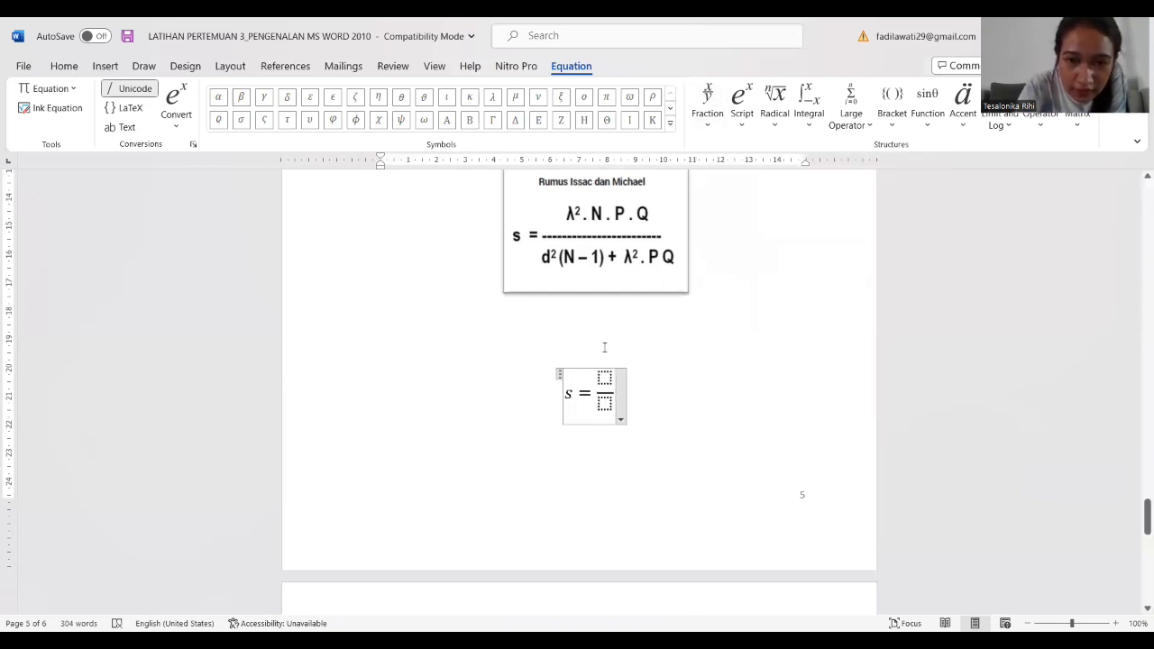
{"action": "left_click", "coordinate": [605, 379]}
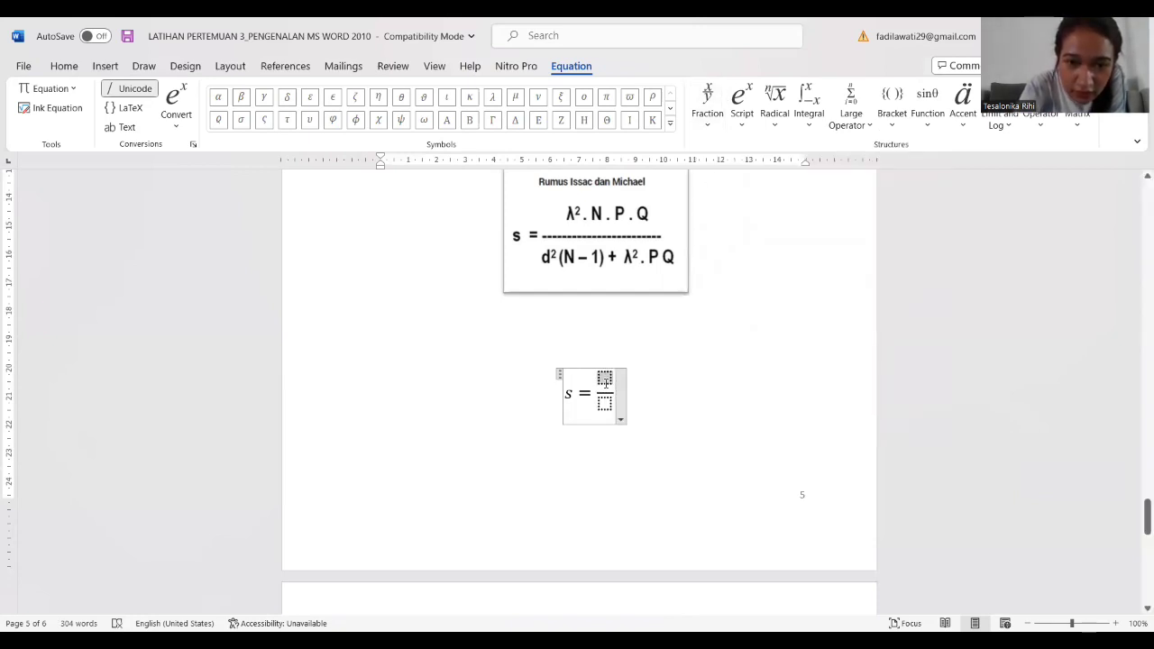
{"action": "left_click", "coordinate": [744, 126]}
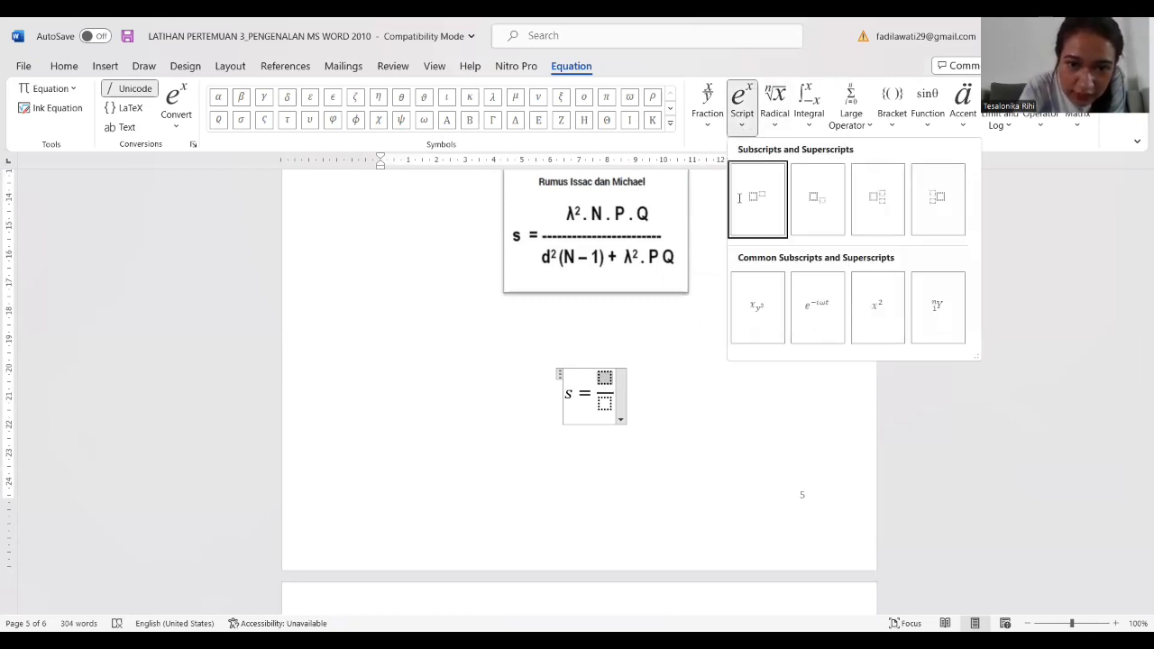
{"action": "left_click", "coordinate": [739, 198]}
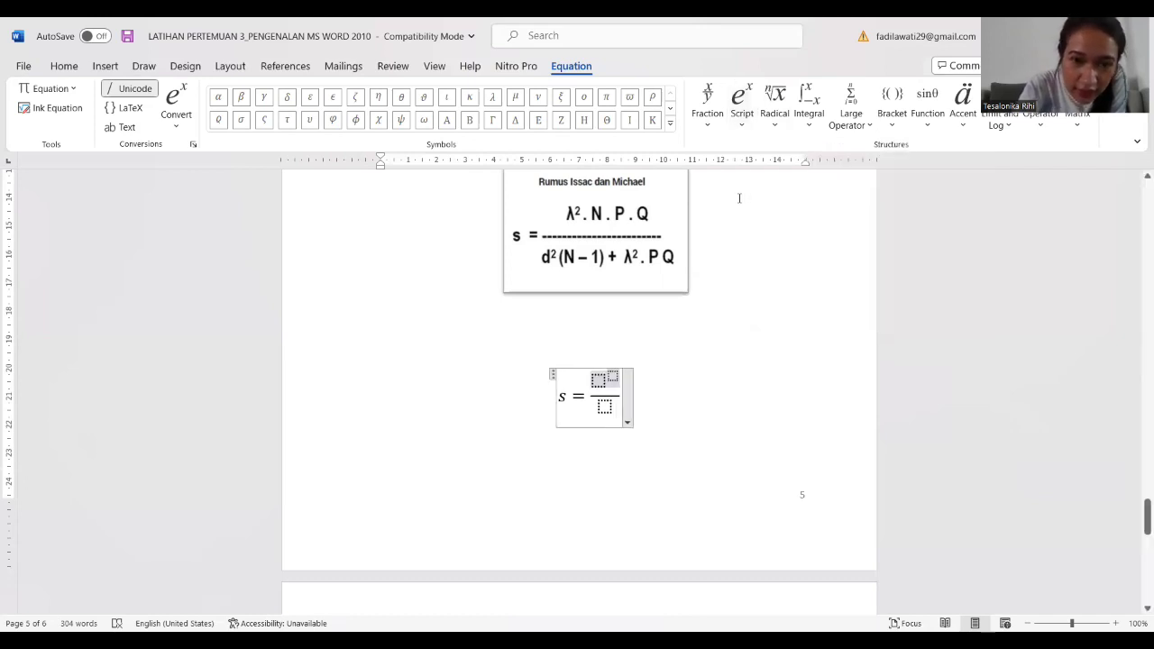
Step: Fill the numerator's superscript structure with the Greek letter λ as base and 2 as exponent
{"action": "left_click", "coordinate": [671, 126]}
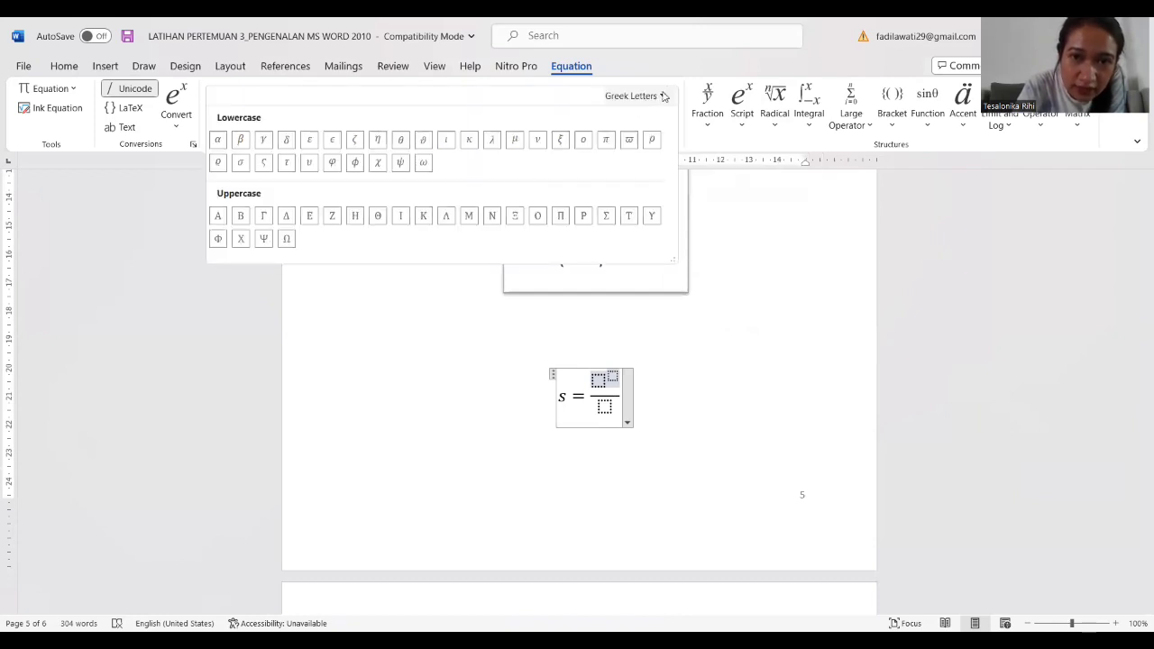
{"action": "left_click", "coordinate": [663, 96]}
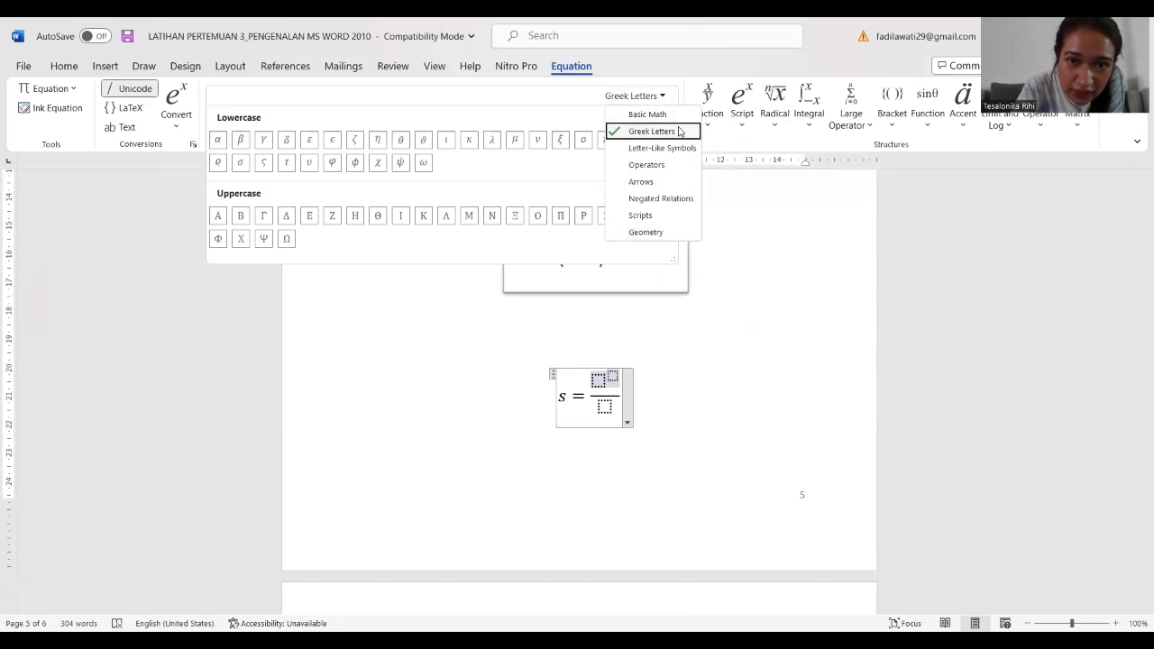
{"action": "left_click", "coordinate": [496, 147]}
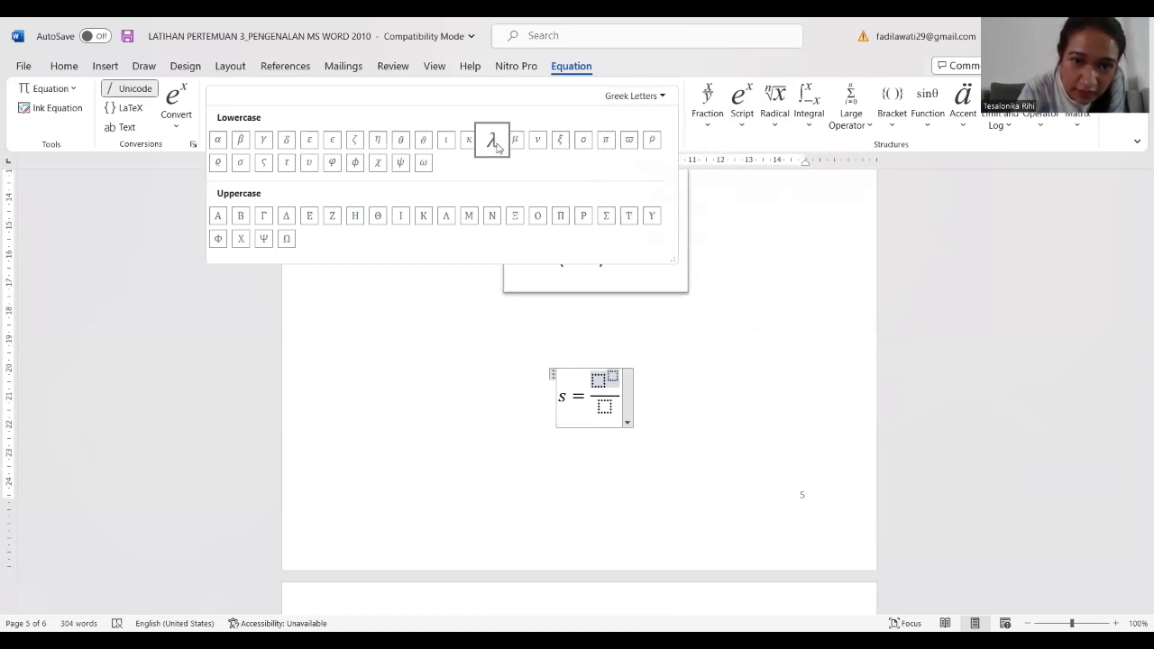
{"action": "left_click", "coordinate": [494, 142]}
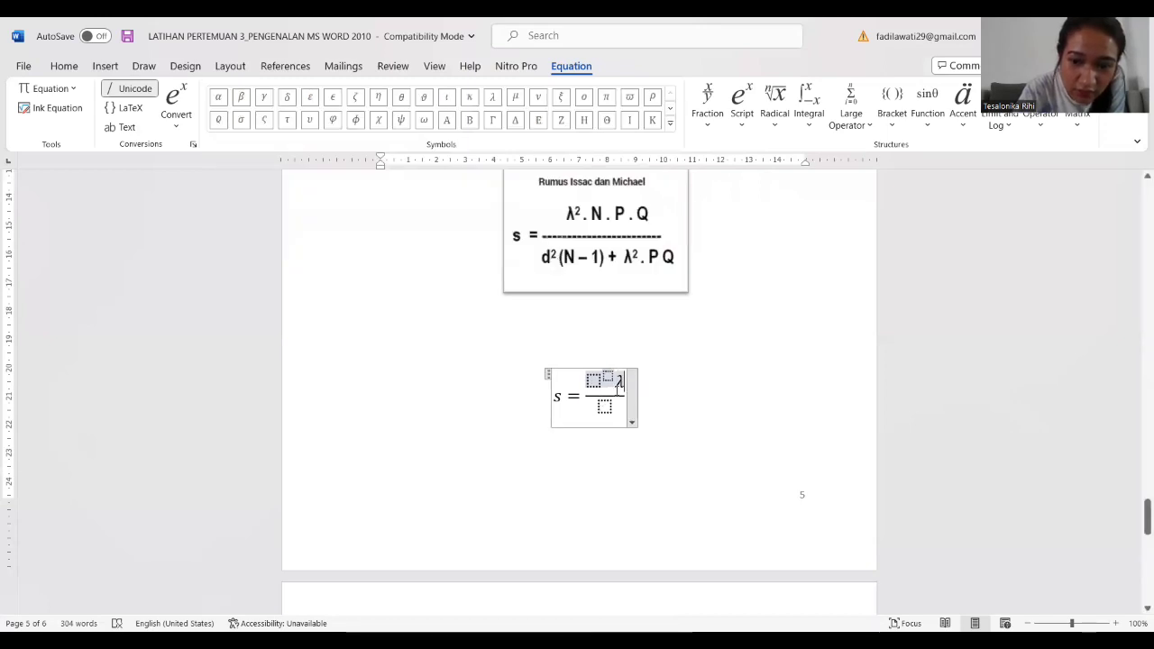
{"action": "key", "text": "BackSpace"}
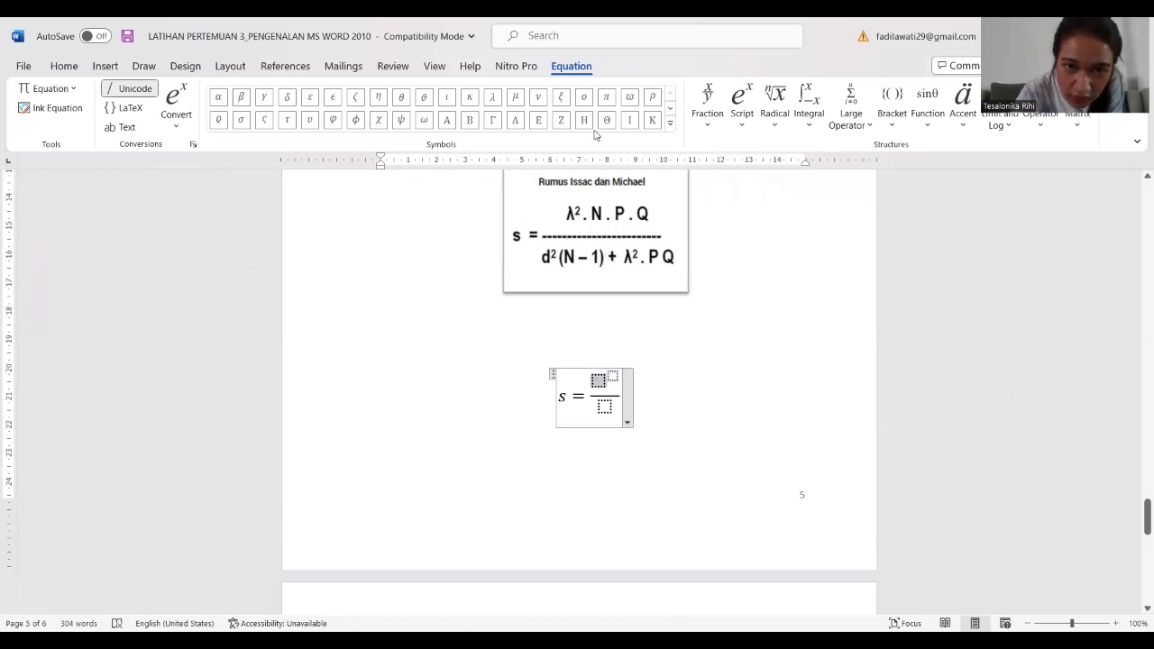
{"action": "left_click", "coordinate": [494, 98]}
{"action": "key", "text": "Right"}
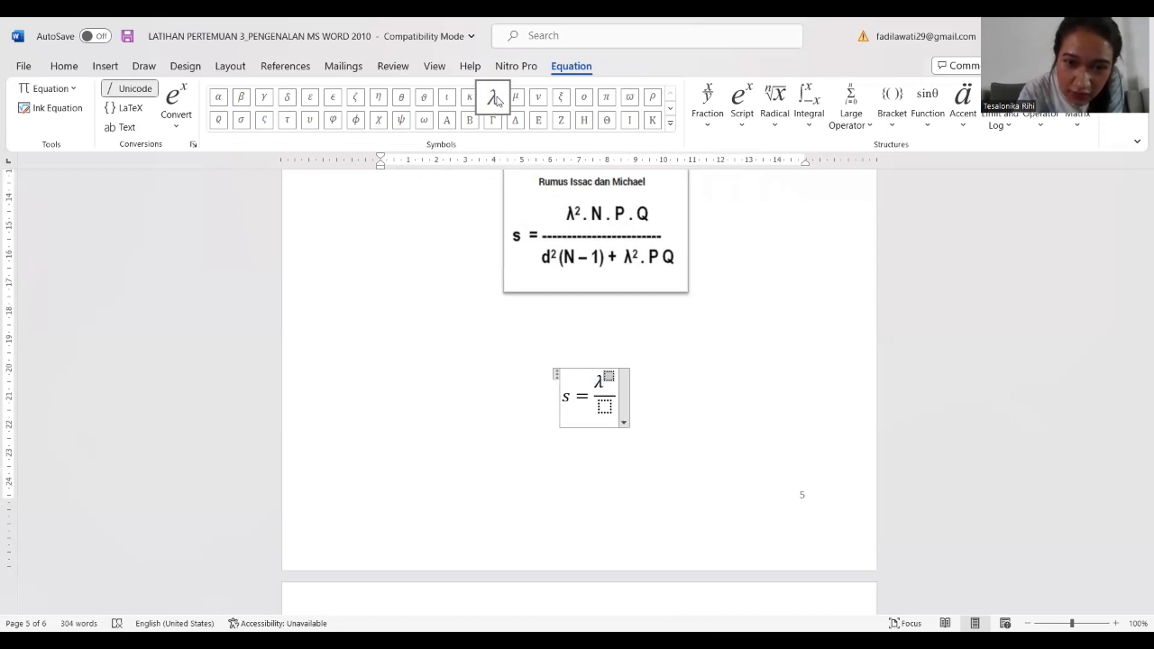
{"action": "type", "text": "2"}
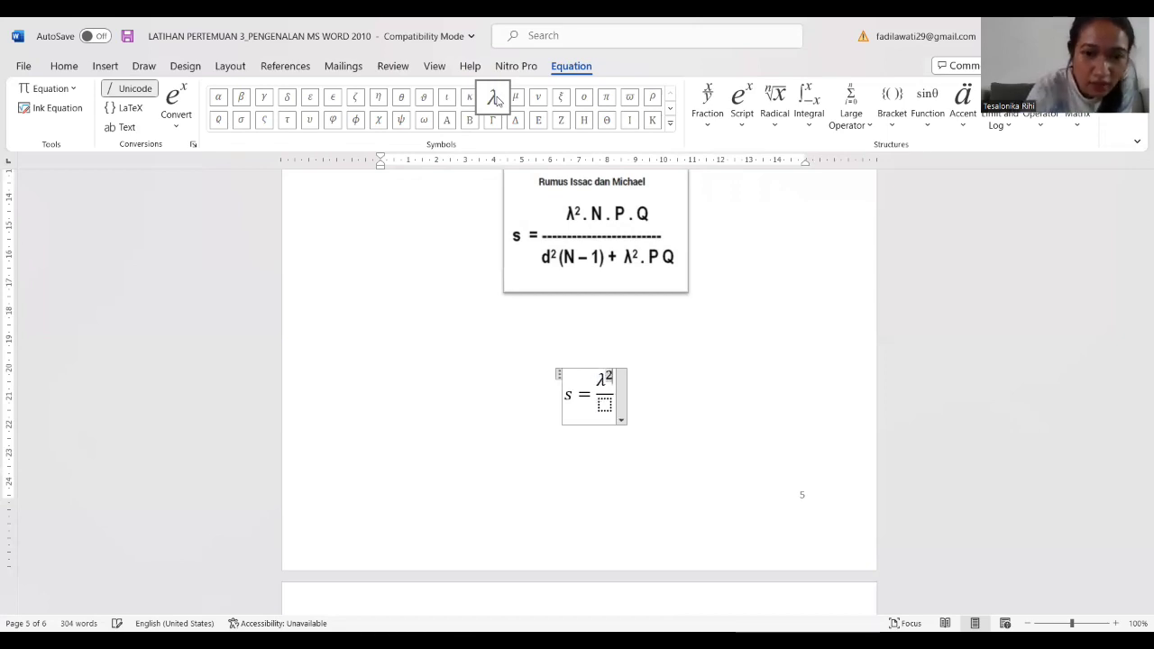
Step: Continue the numerator after λ² with ".N.P.Q", keeping the letters out of the exponent
{"action": "type", "text": "."}
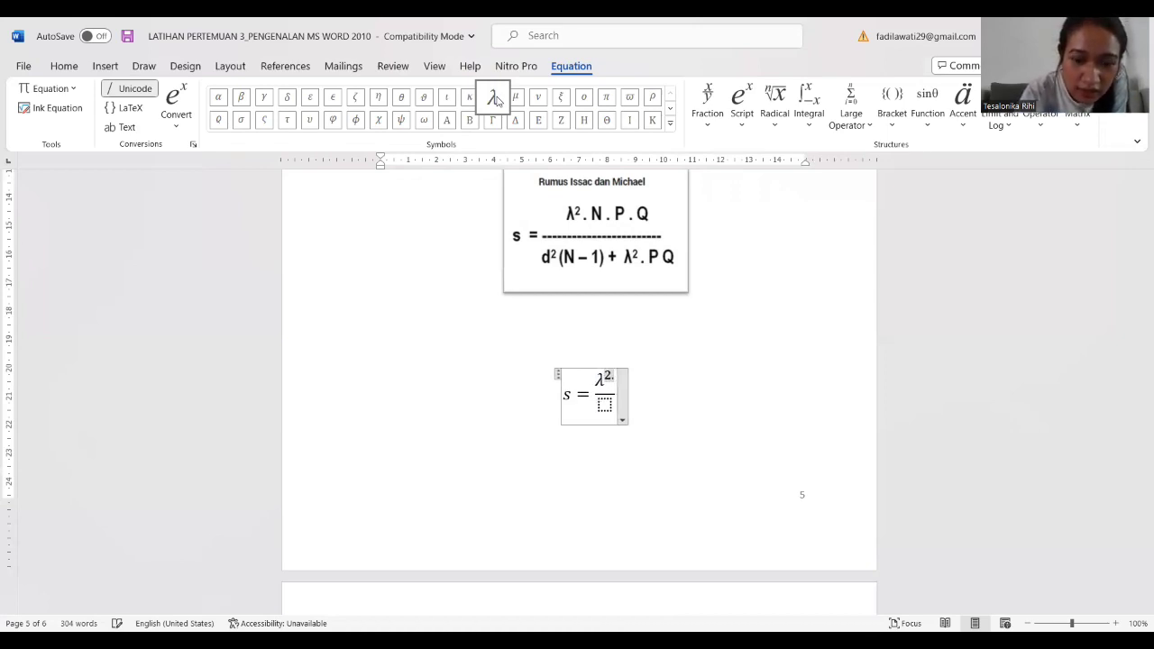
{"action": "type", "text": "N"}
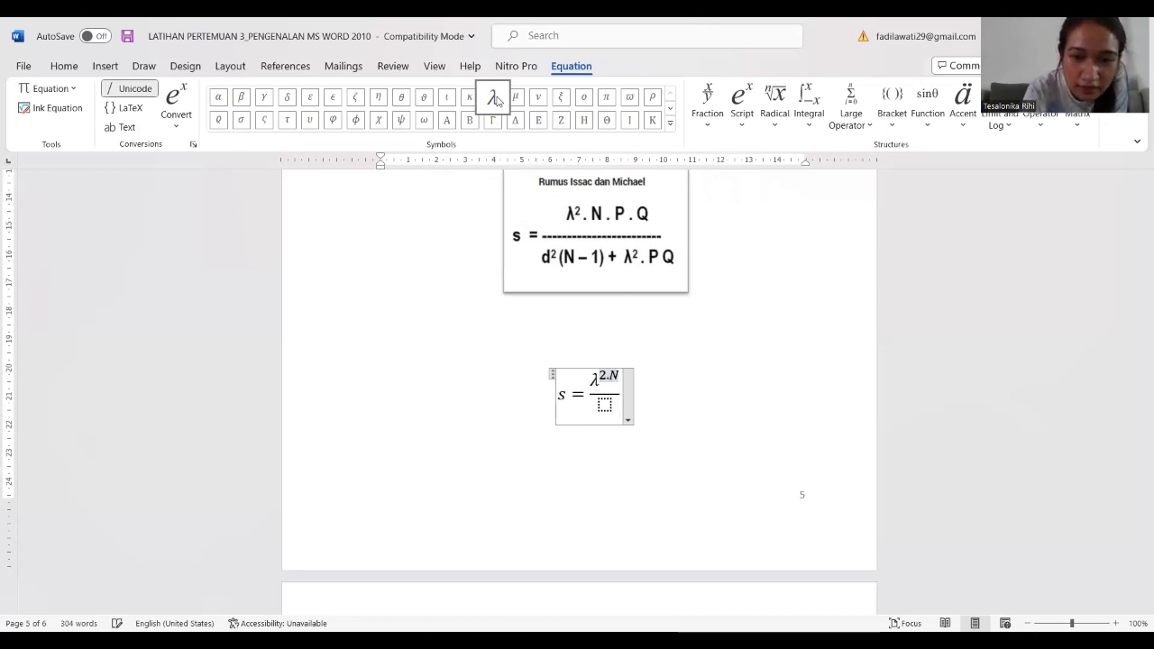
{"action": "key", "text": "BackSpace"}
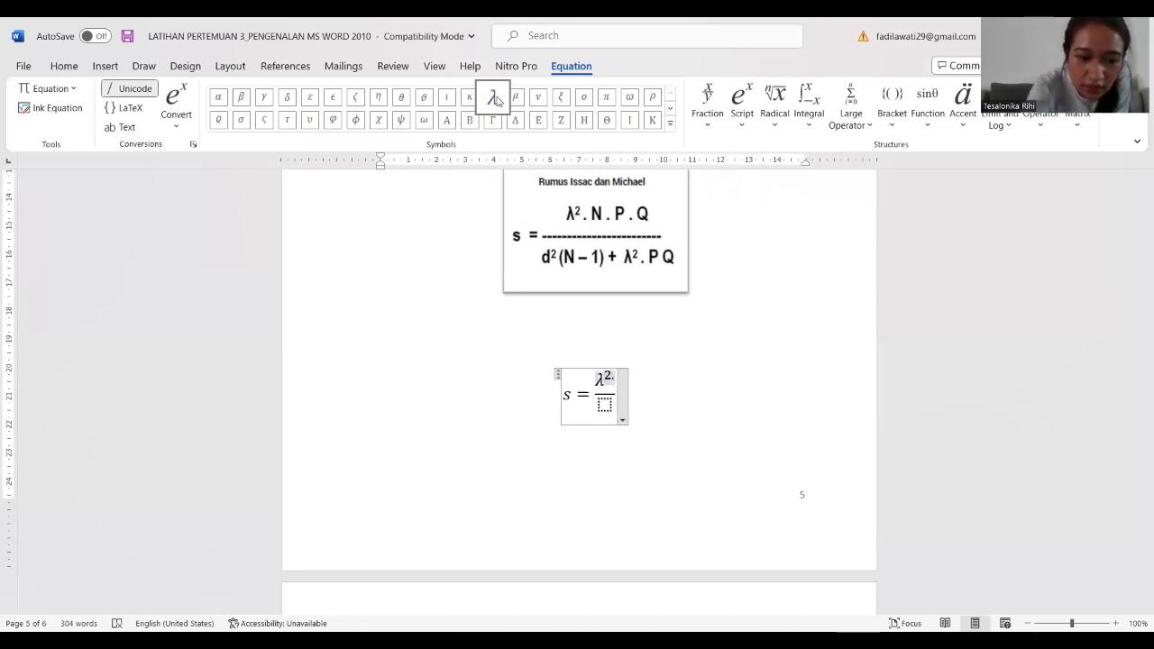
{"action": "key", "text": "Right"}
{"action": "type", "text": "N"}
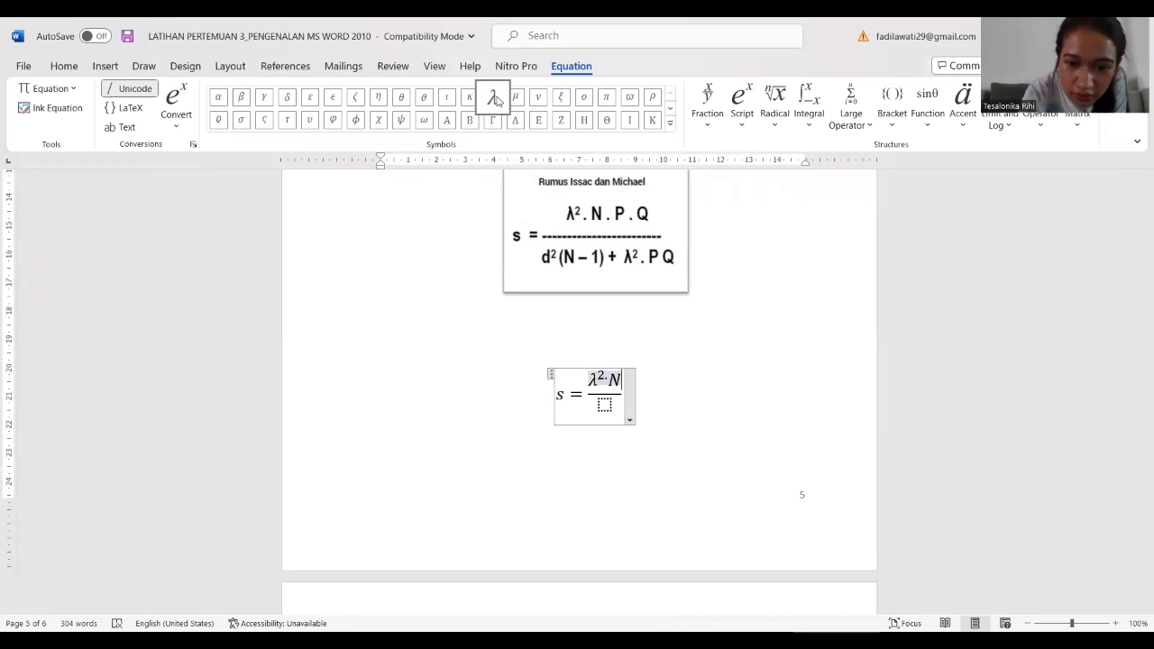
{"action": "key", "text": "BackSpace"}
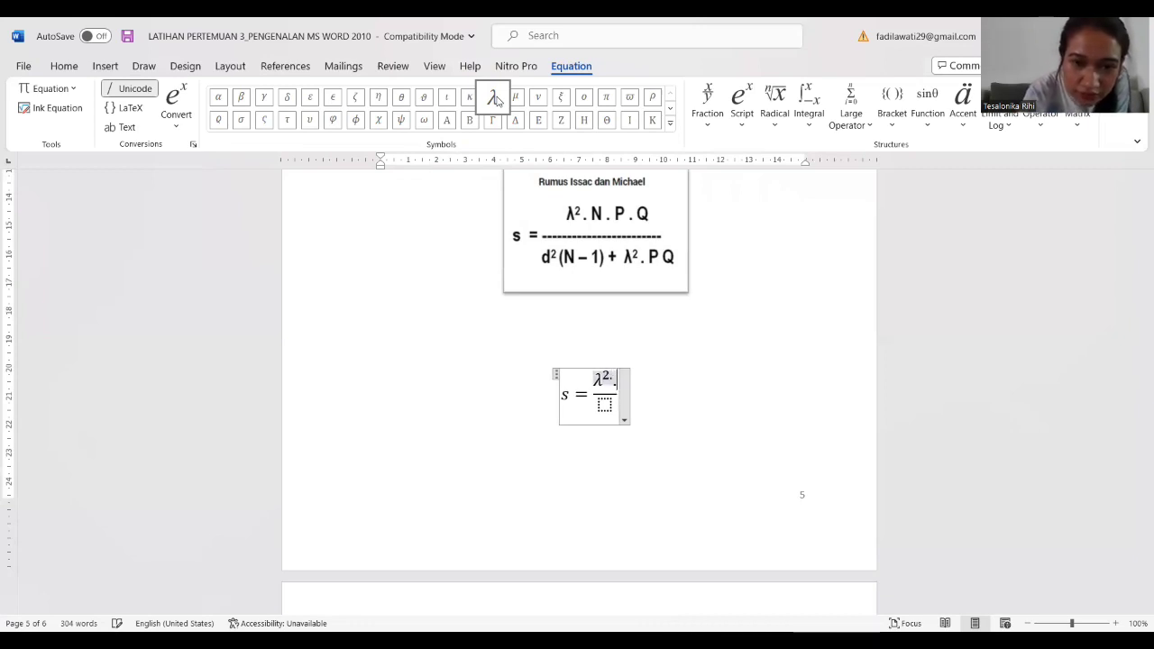
{"action": "type", "text": "N."}
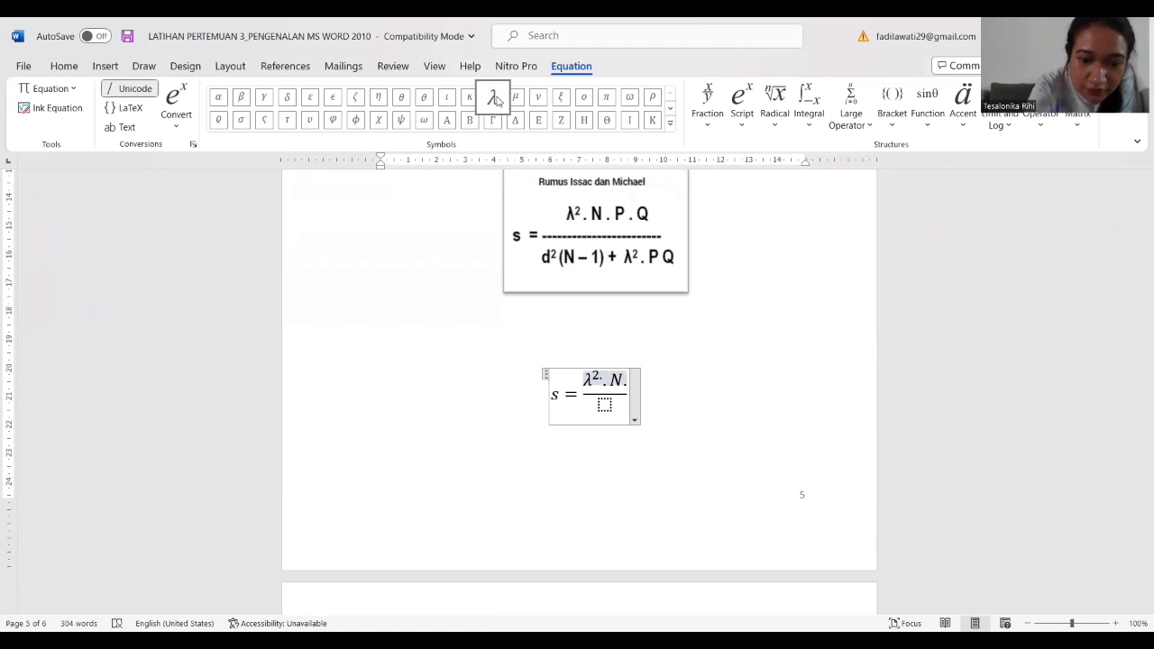
{"action": "type", "text": "P"}
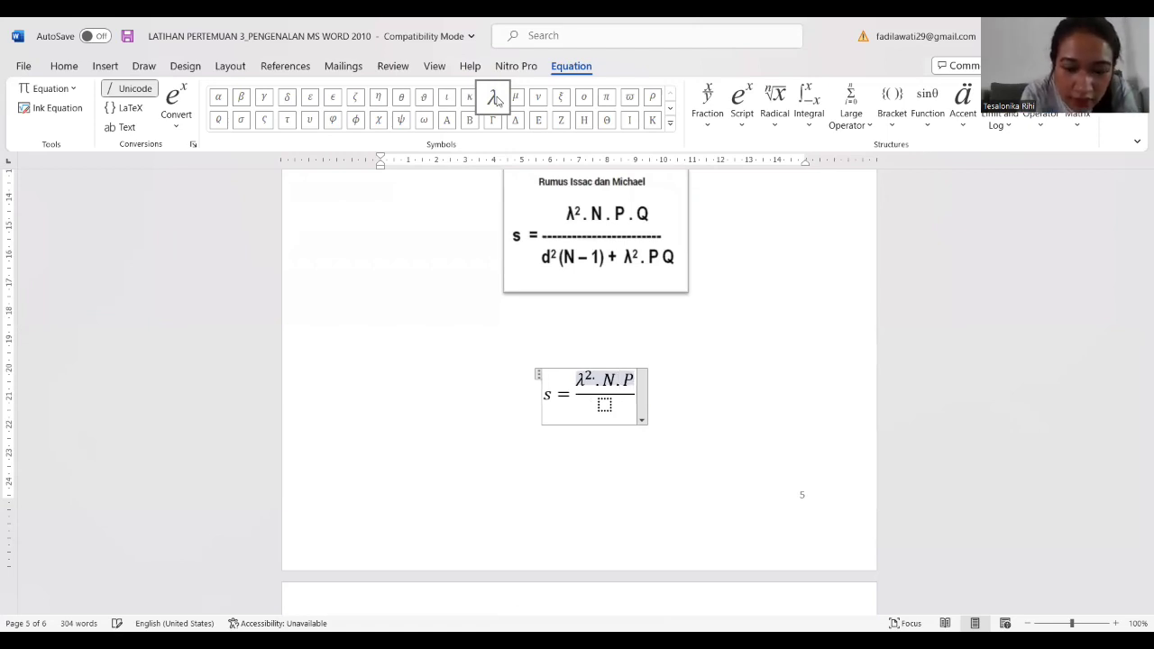
{"action": "type", "text": ".Q"}
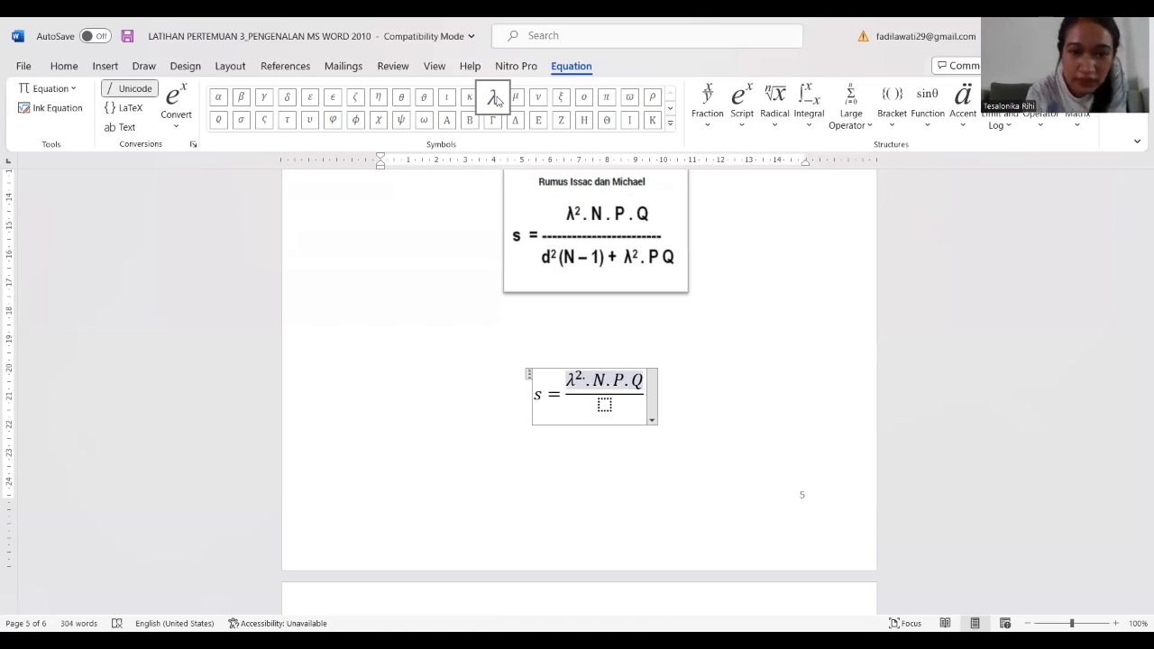
Step: Enter "d²(N−1)+" in the fraction's denominator, with the 2 as a superscript of d
{"action": "key", "text": "Down"}
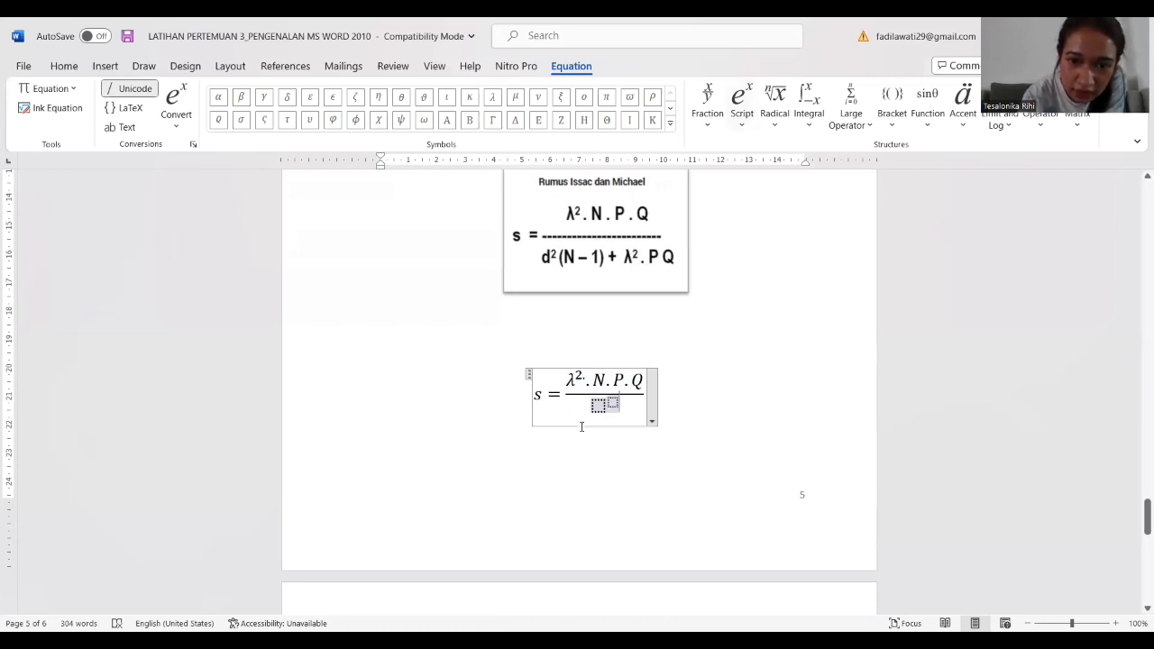
{"action": "left_click", "coordinate": [598, 408]}
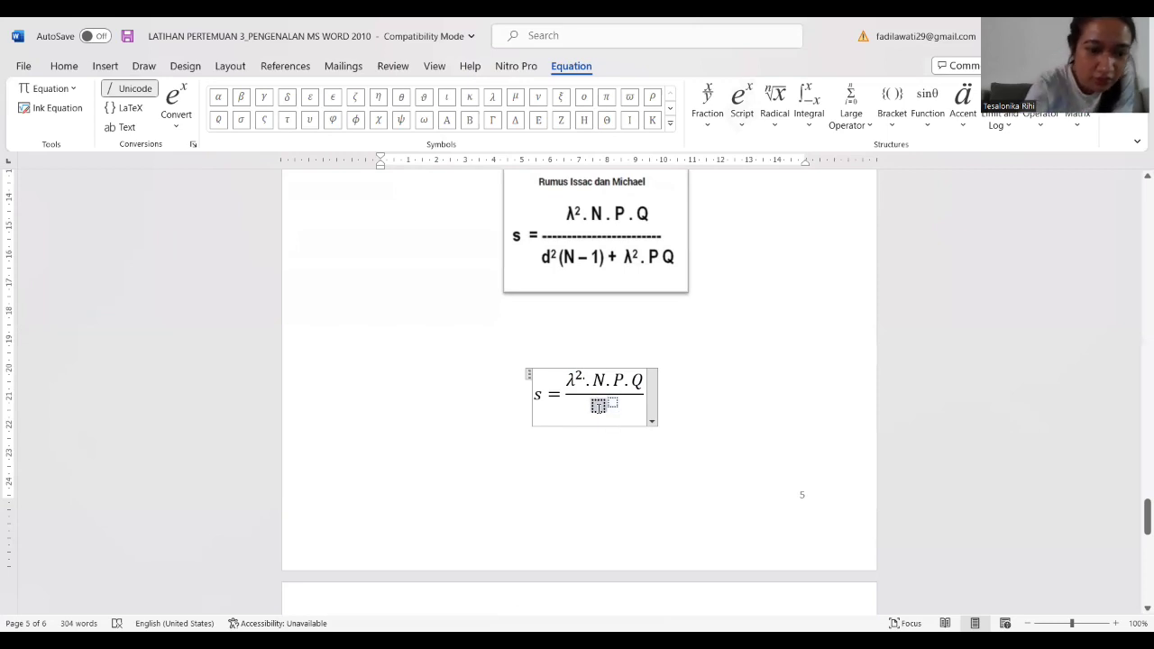
{"action": "type", "text": "d^2"}
{"action": "key", "text": "Right"}
{"action": "type", "text": "("}
{"action": "type", "text": "N-"}
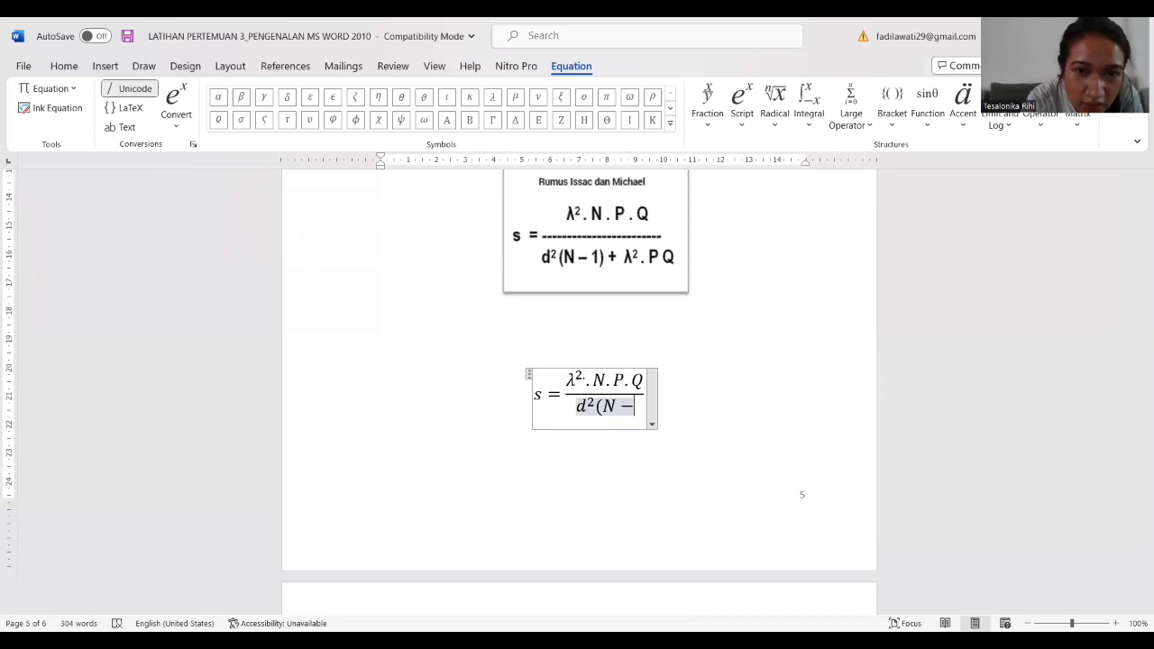
{"action": "type", "text": "1)"}
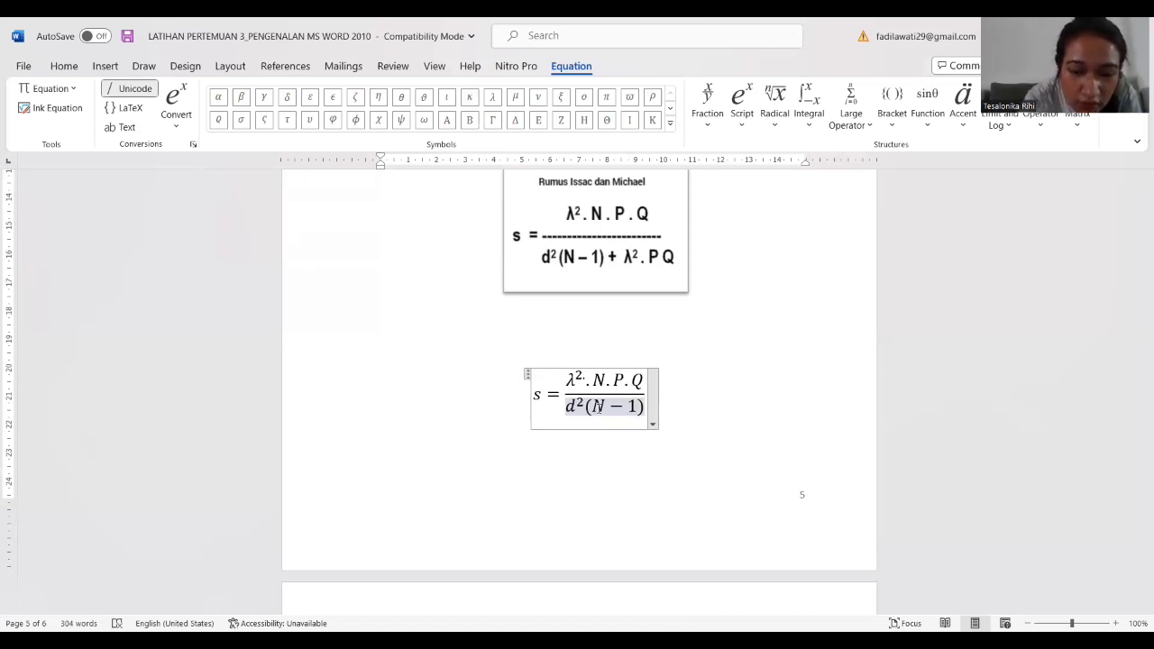
{"action": "type", "text": "+"}
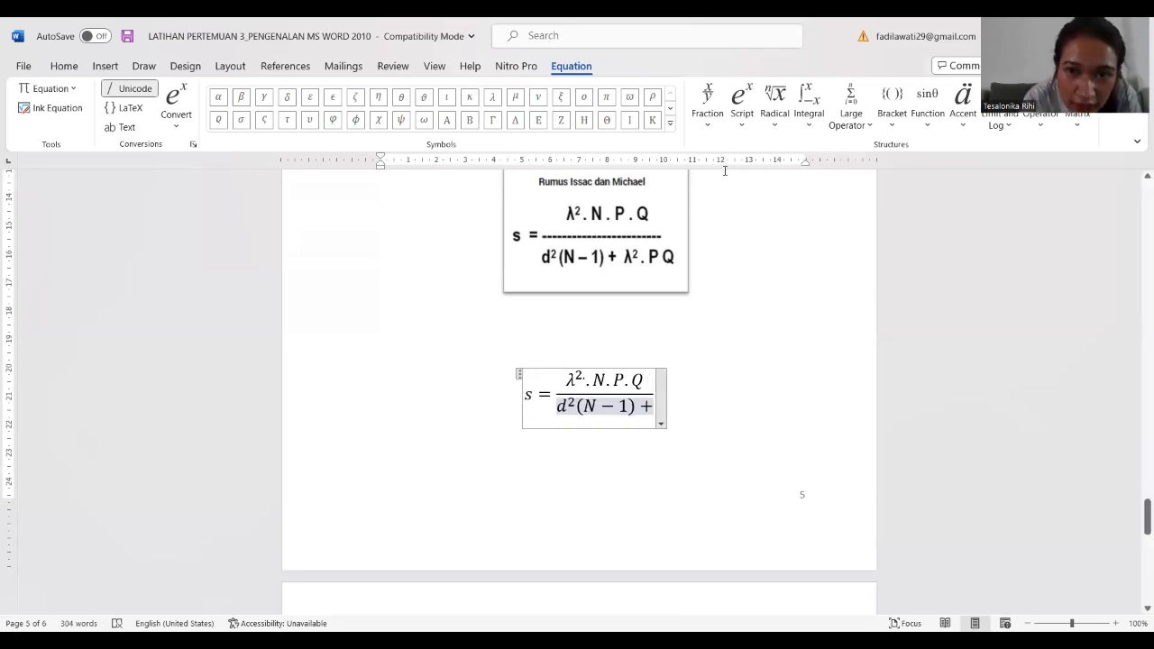
Step: Complete the denominator with ".PQ" after a superscript term made of λ with exponent 2
{"action": "left_click", "coordinate": [747, 124]}
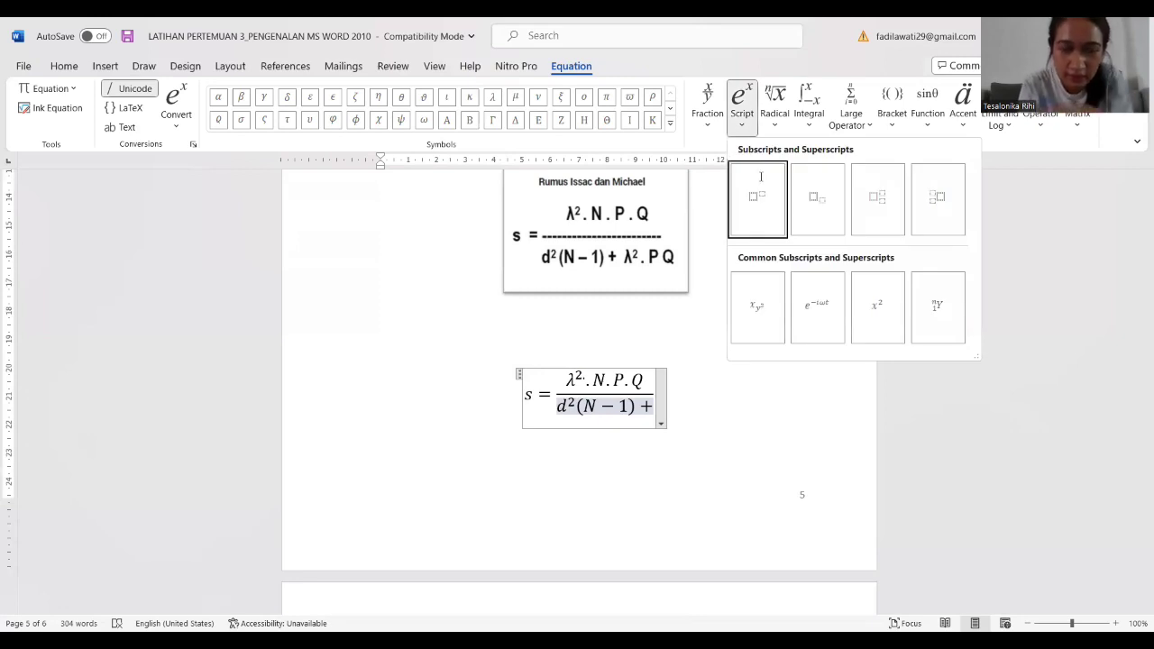
{"action": "left_click", "coordinate": [757, 198]}
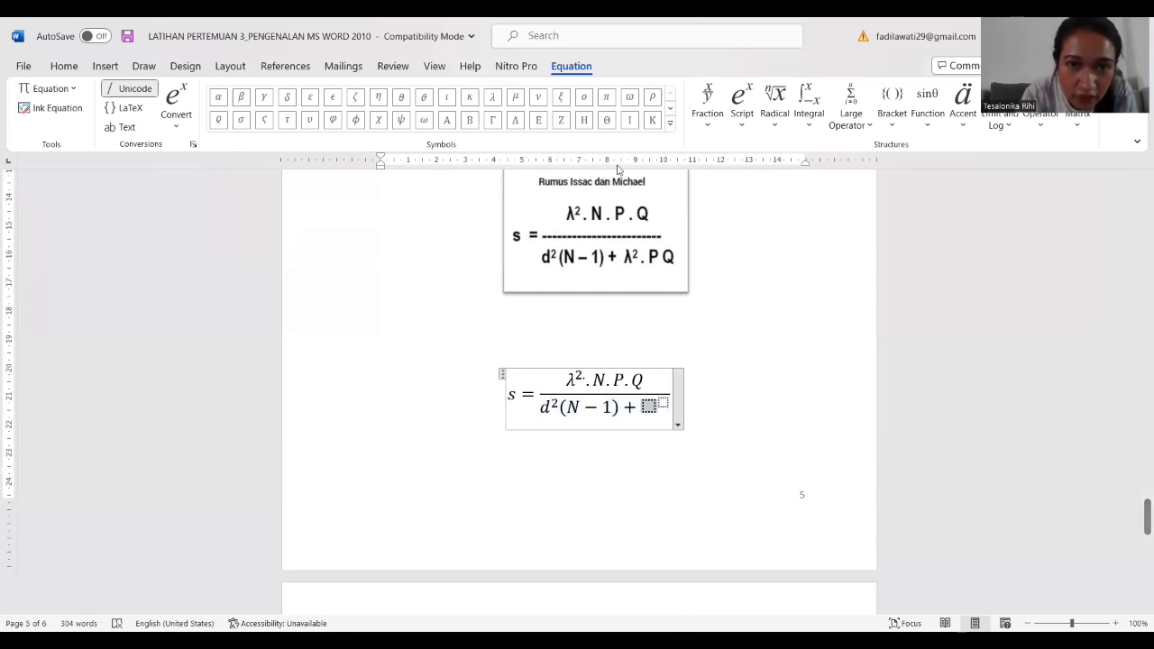
{"action": "left_click", "coordinate": [492, 99]}
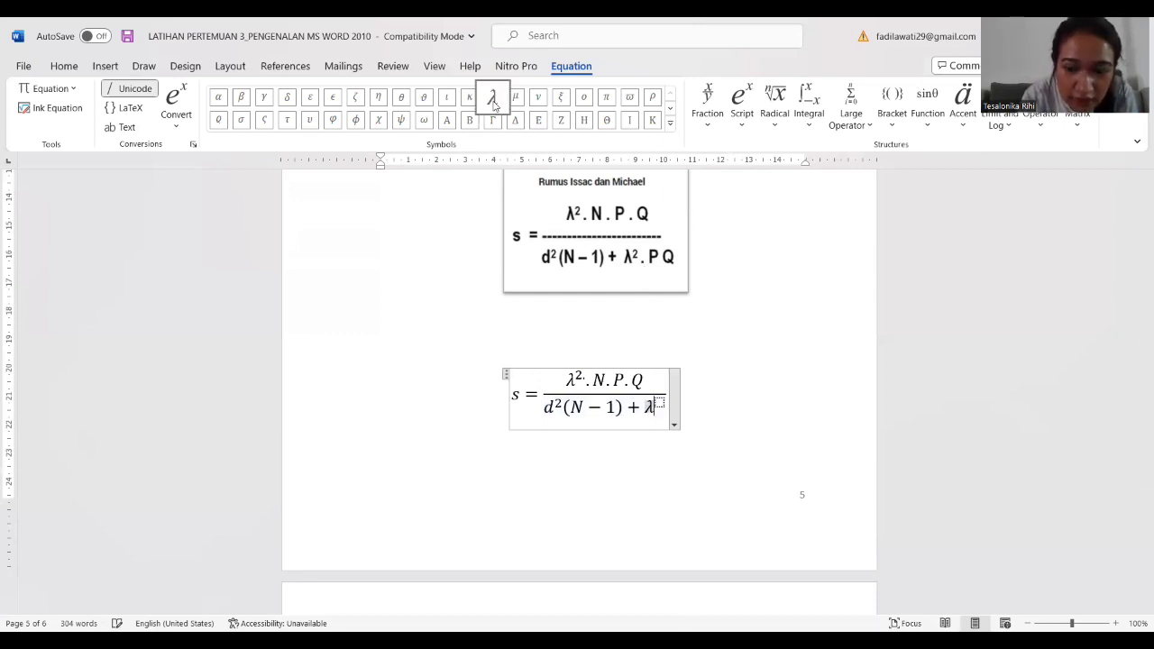
{"action": "type", "text": "2"}
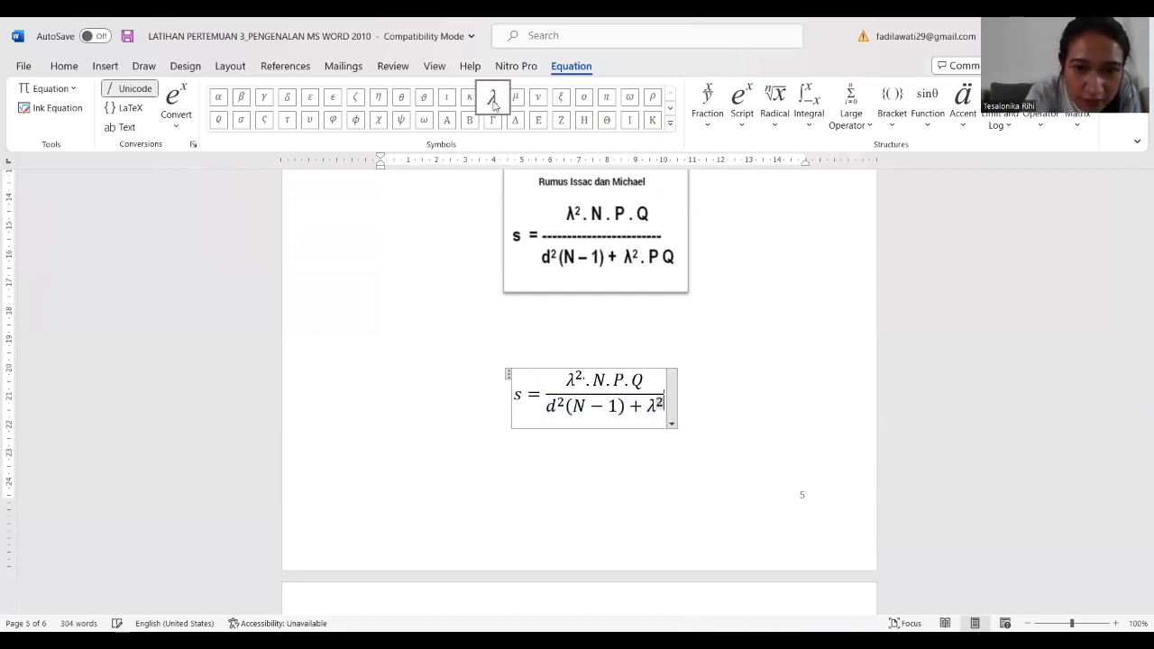
{"action": "key", "text": "Right"}
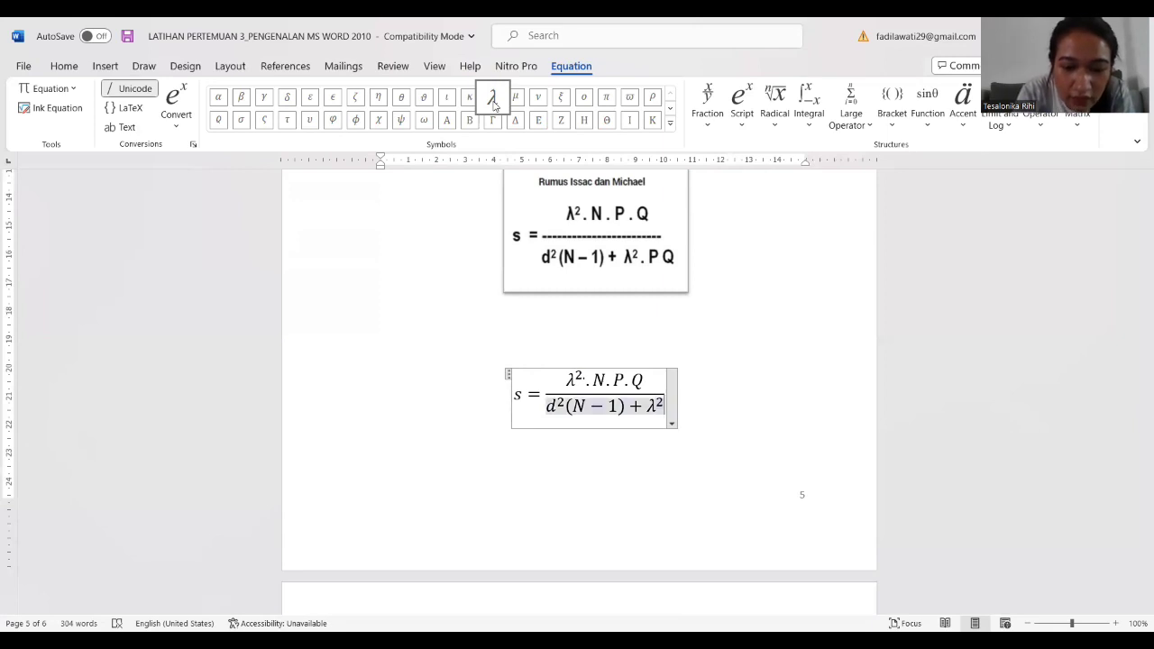
{"action": "type", "text": ">PQ"}
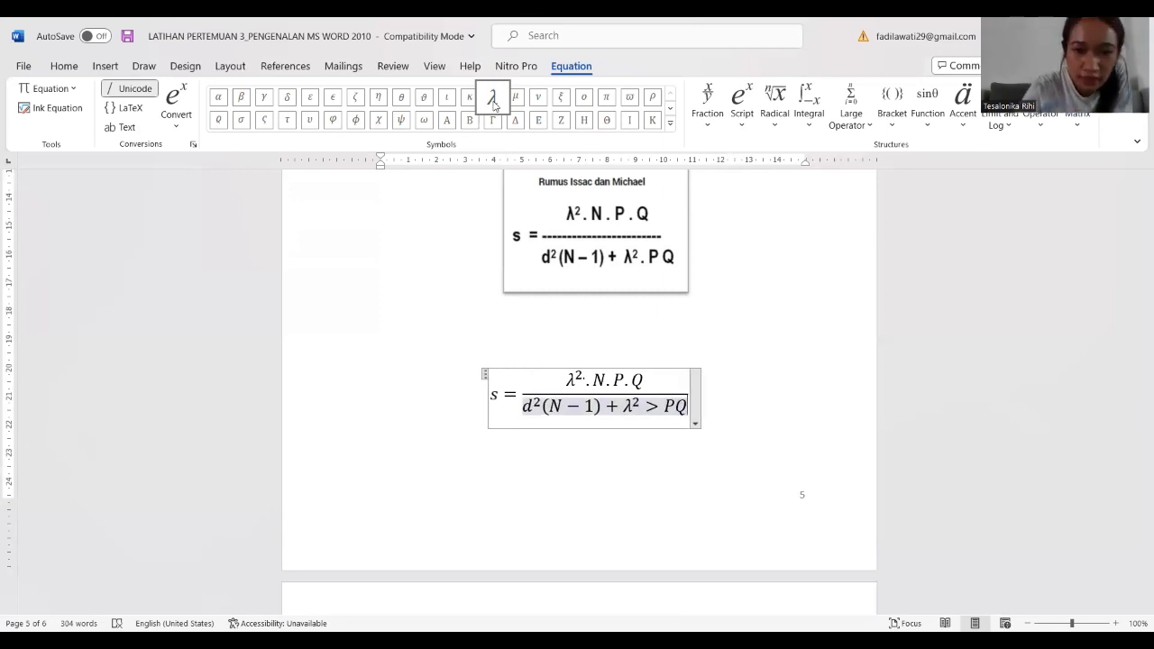
{"action": "key", "text": "BackSpace"}
{"action": "key", "text": "BackSpace"}
{"action": "key", "text": "BackSpace"}
{"action": "type", "text": "."}
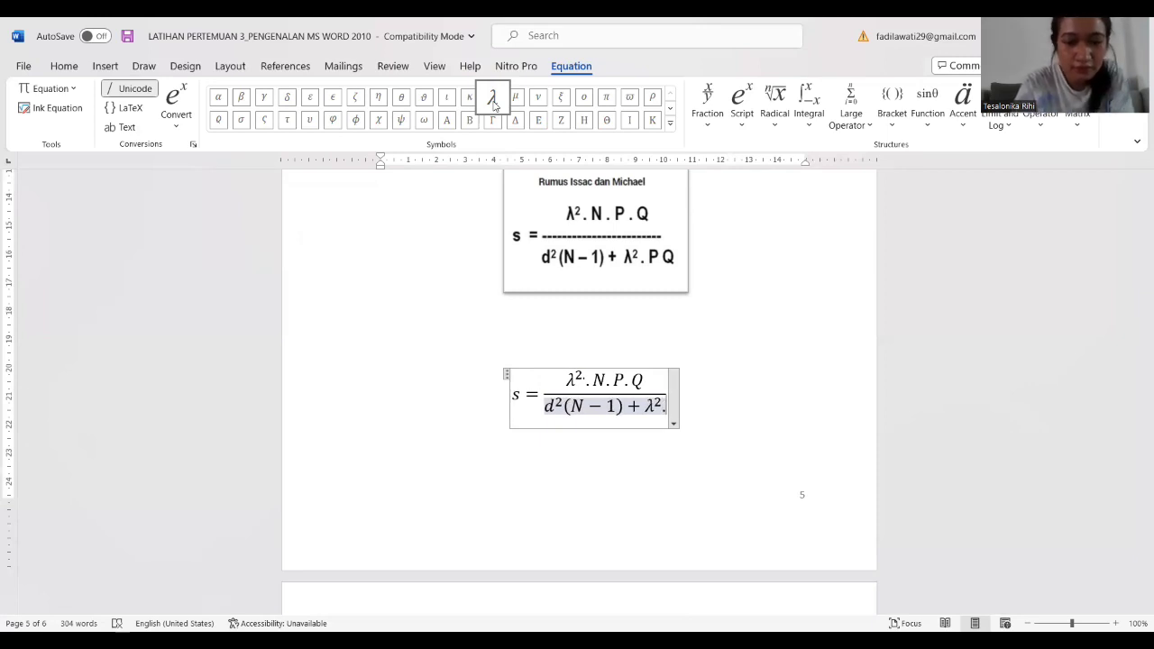
{"action": "type", "text": "PQ"}
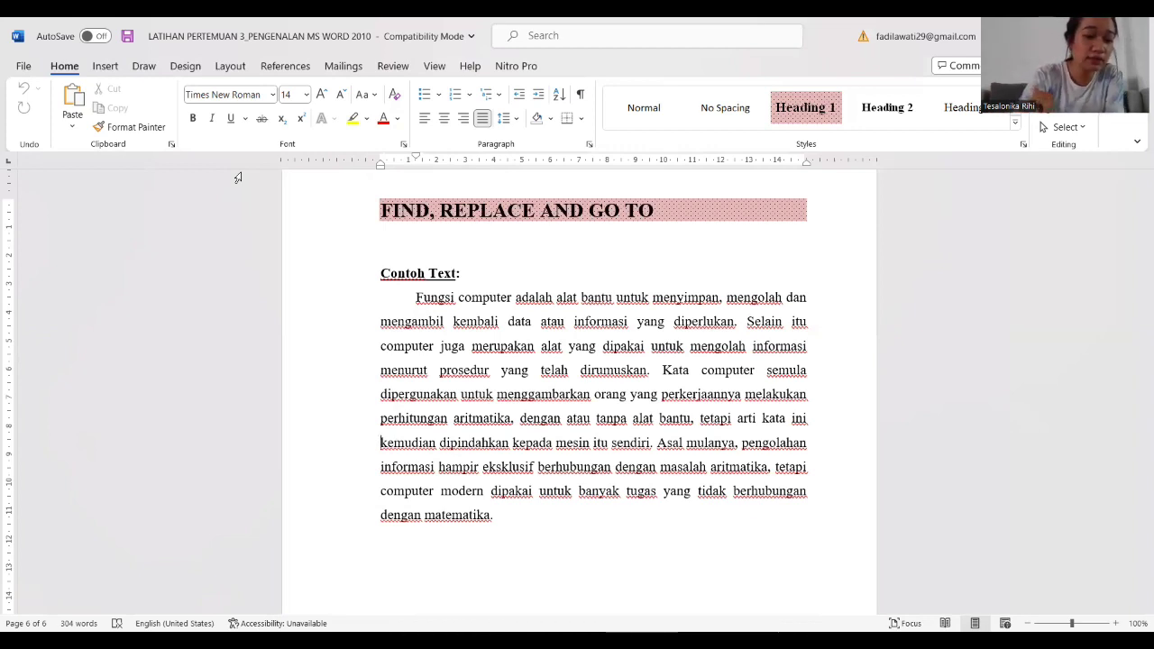
Step: Search the document for "efek" in place of the previous search term, and clear the search
{"action": "key", "text": "ctrl+f"}
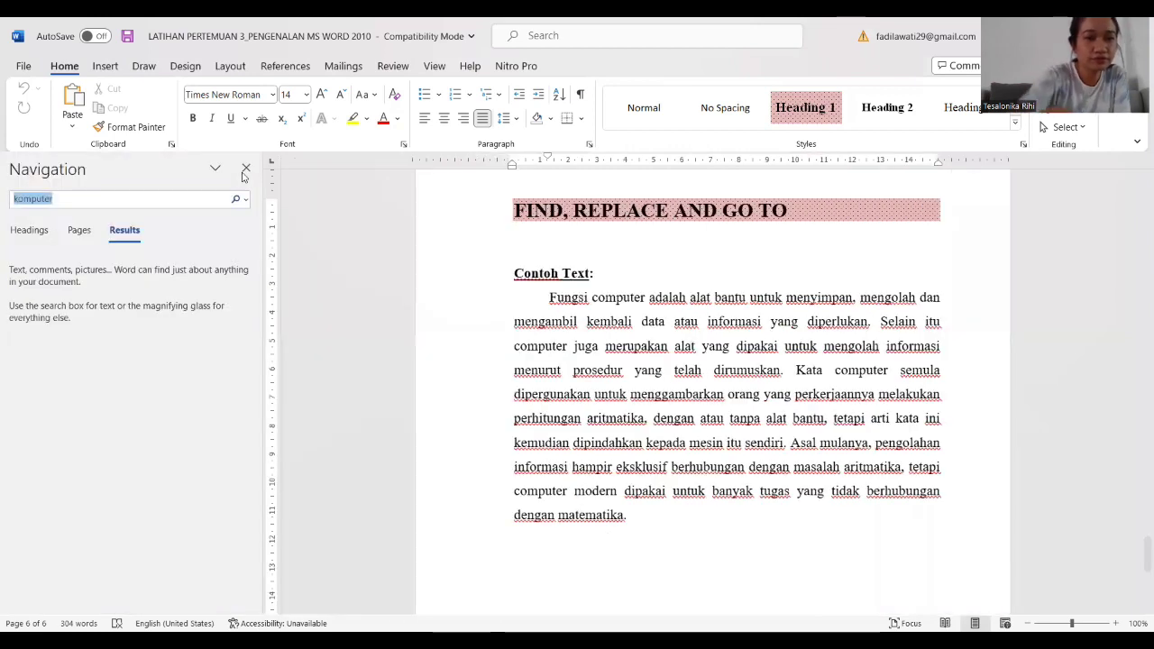
{"action": "left_click", "coordinate": [144, 203]}
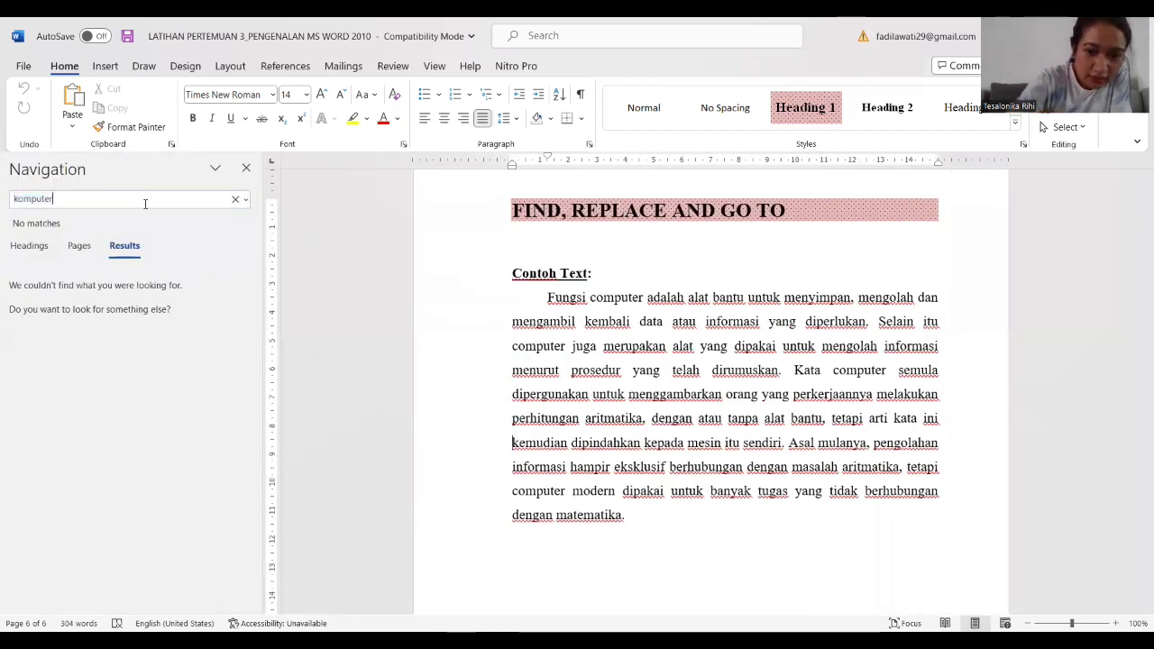
{"action": "key", "text": "BackSpace"}
{"action": "key", "text": "BackSpace"}
{"action": "key", "text": "BackSpace"}
{"action": "key", "text": "BackSpace"}
{"action": "key", "text": "BackSpace"}
{"action": "key", "text": "BackSpace"}
{"action": "key", "text": "BackSpace"}
{"action": "key", "text": "BackSpace"}
{"action": "type", "text": "efek"}
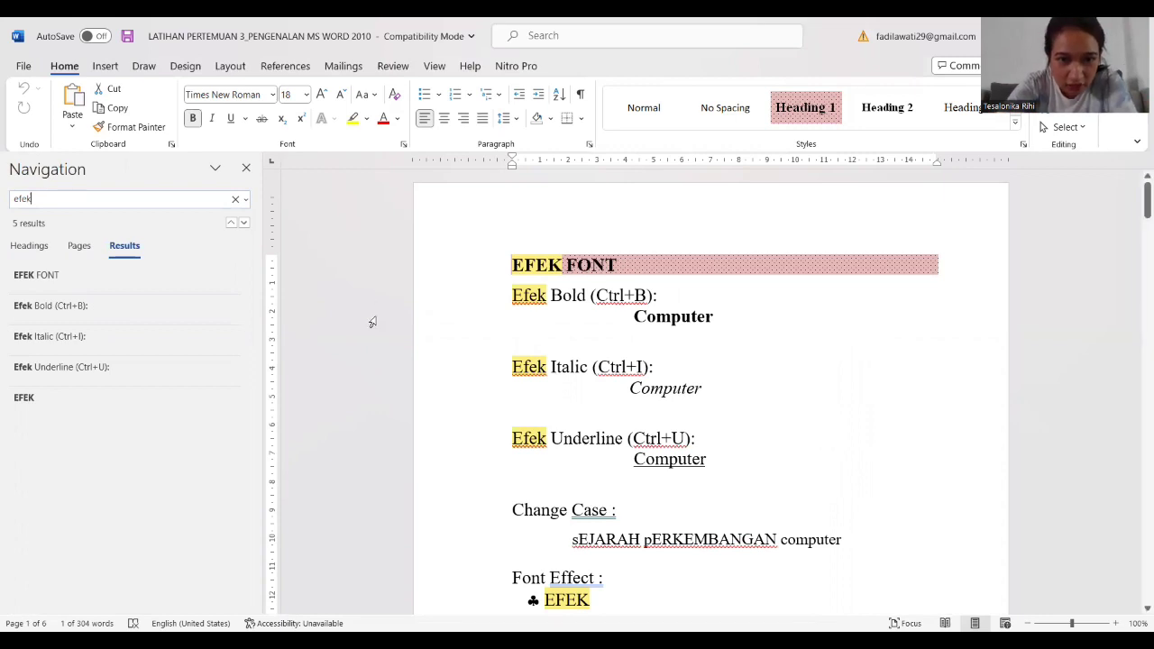
{"action": "left_click", "coordinate": [233, 200]}
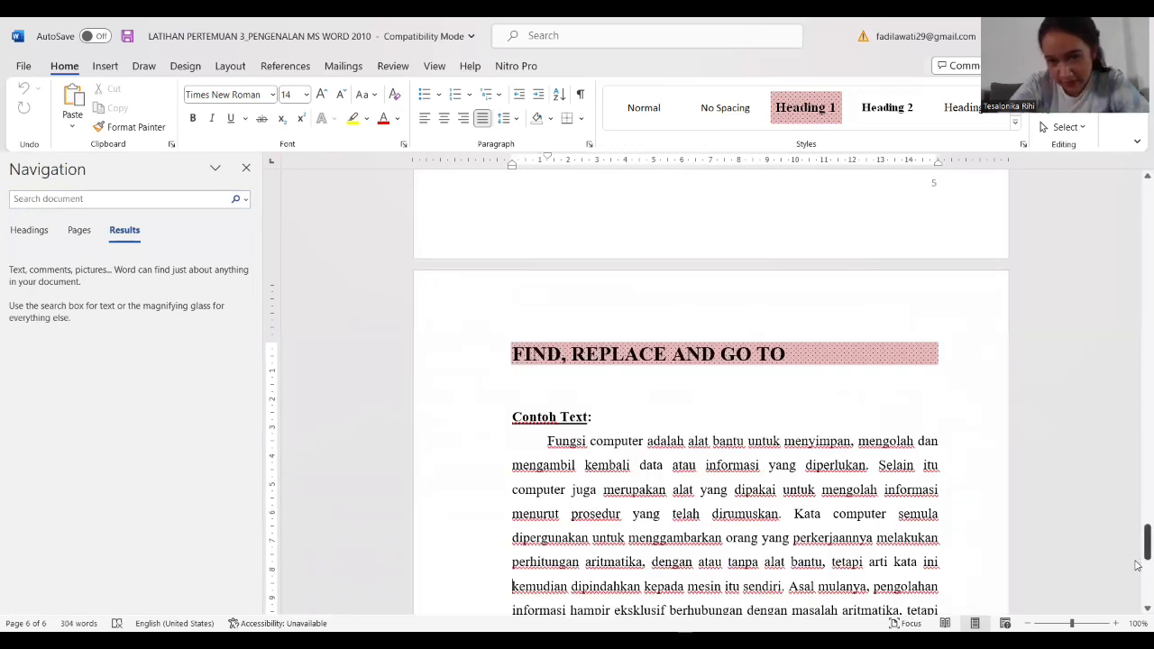
Step: Select the whole sample paragraph under "Contoh Text" in the FIND, REPLACE AND GO TO section and open the Replace dialog
{"action": "scroll", "coordinate": [1035, 516], "scroll_direction": "down", "scroll_amount": 3}
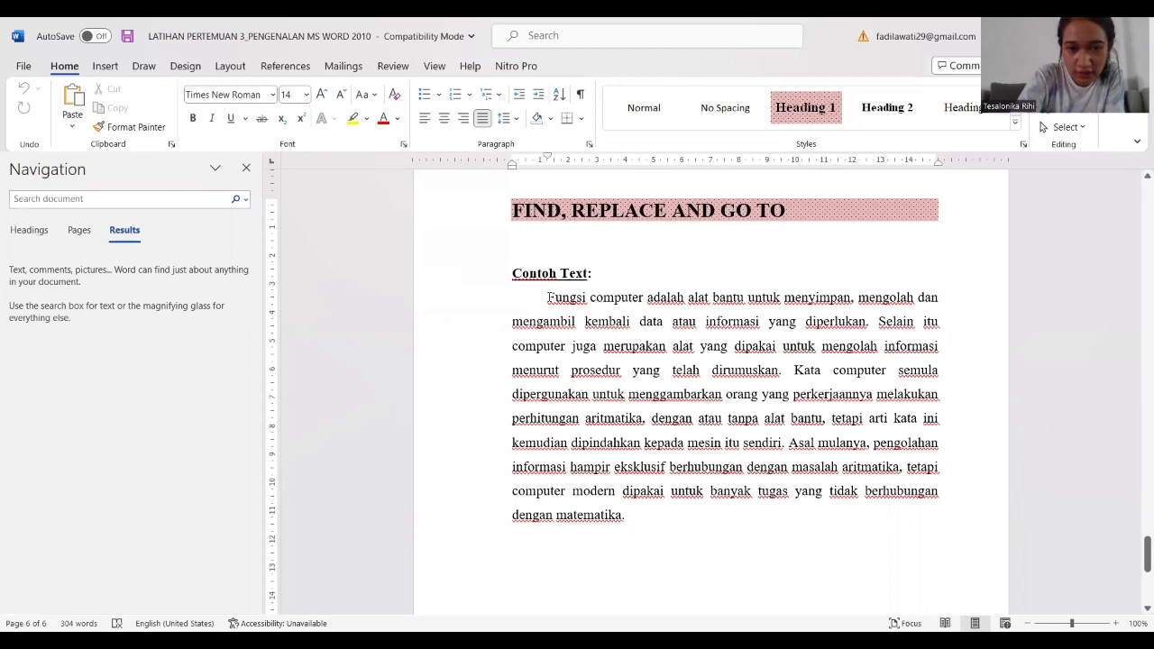
{"action": "left_click_drag", "start_coordinate": [549, 298], "coordinate": [640, 443]}
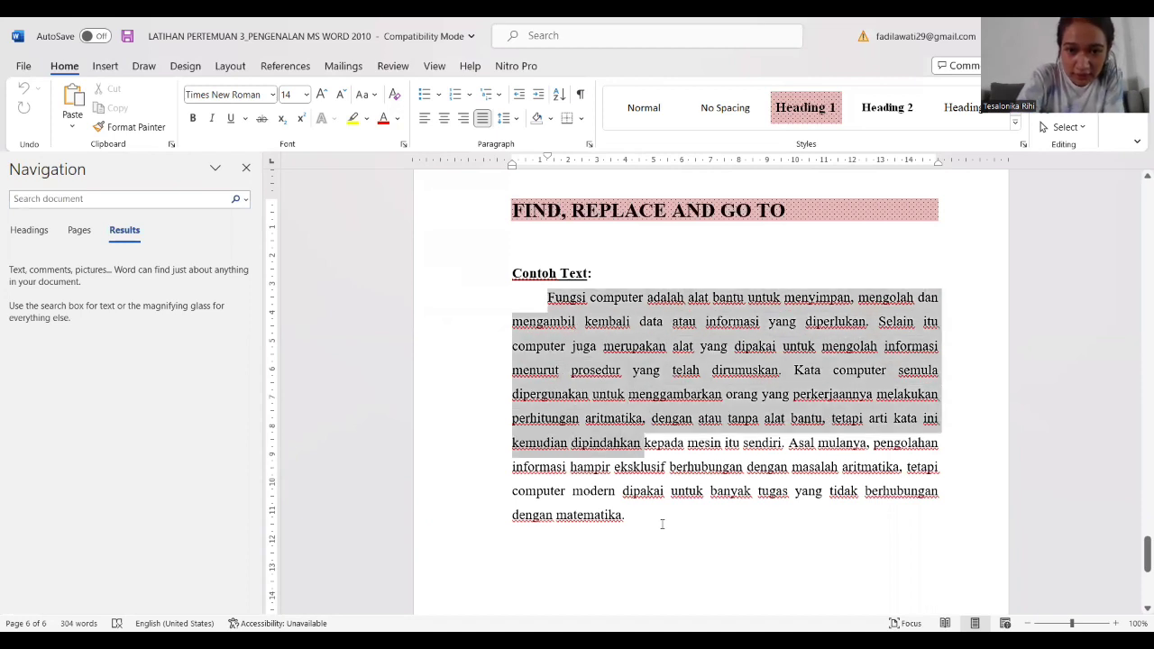
{"action": "left_click", "coordinate": [549, 298]}
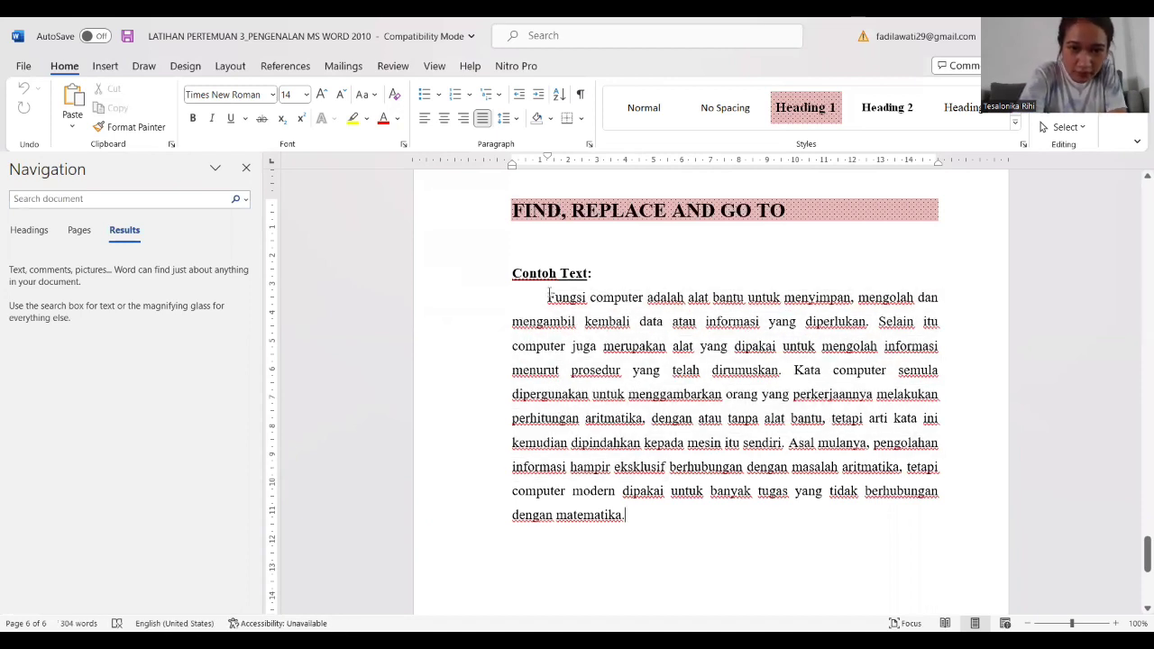
{"action": "left_click_drag", "start_coordinate": [549, 297], "coordinate": [633, 529]}
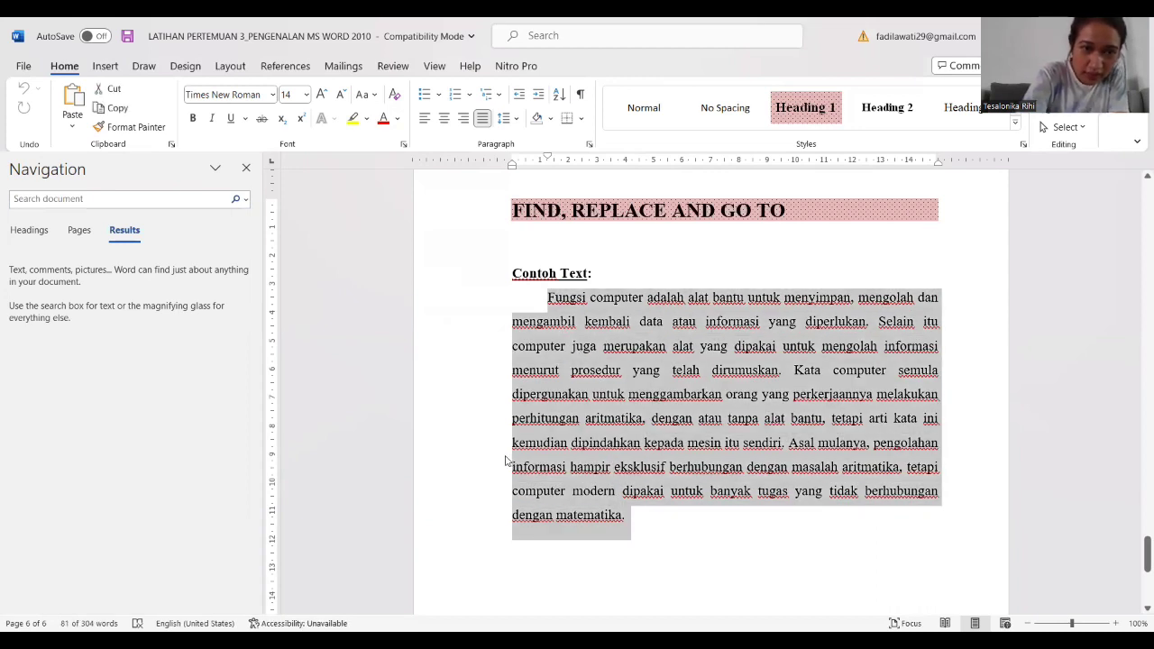
{"action": "left_click", "coordinate": [245, 200]}
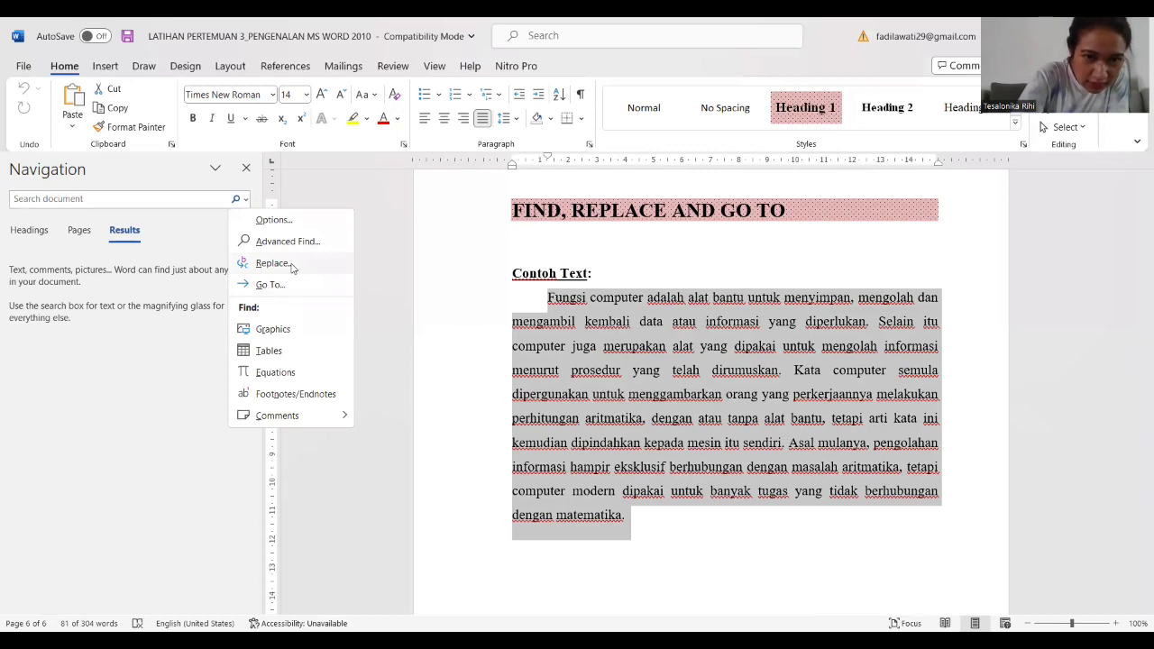
{"action": "left_click", "coordinate": [292, 264]}
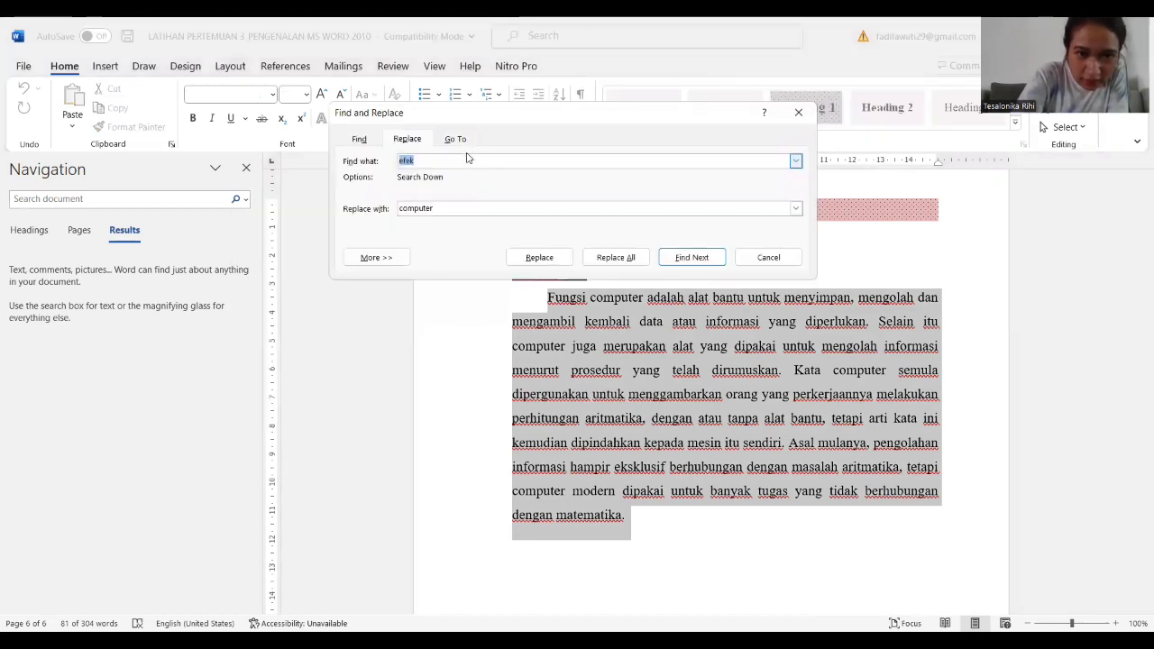
Step: Replace every "computer" with "komputer", continuing from the beginning of the document, and deselect the sample paragraph
{"action": "key", "text": "BackSpace"}
{"action": "type", "text": "computer"}
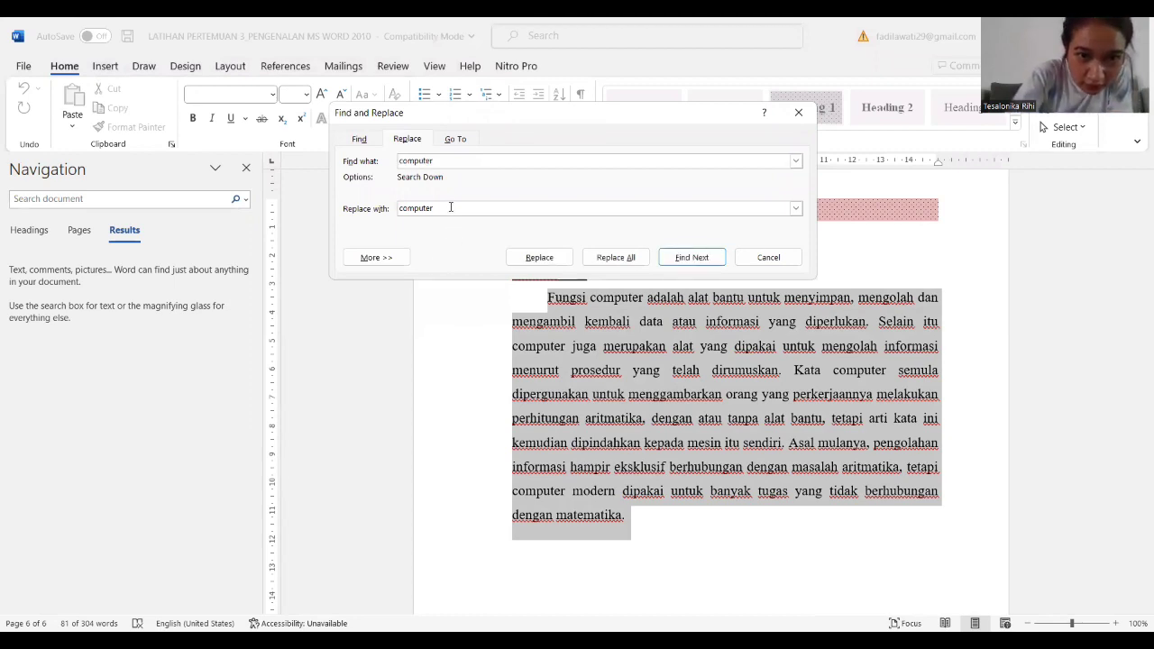
{"action": "key", "text": "Tab"}
{"action": "key", "text": "BackSpace"}
{"action": "type", "text": "komputer"}
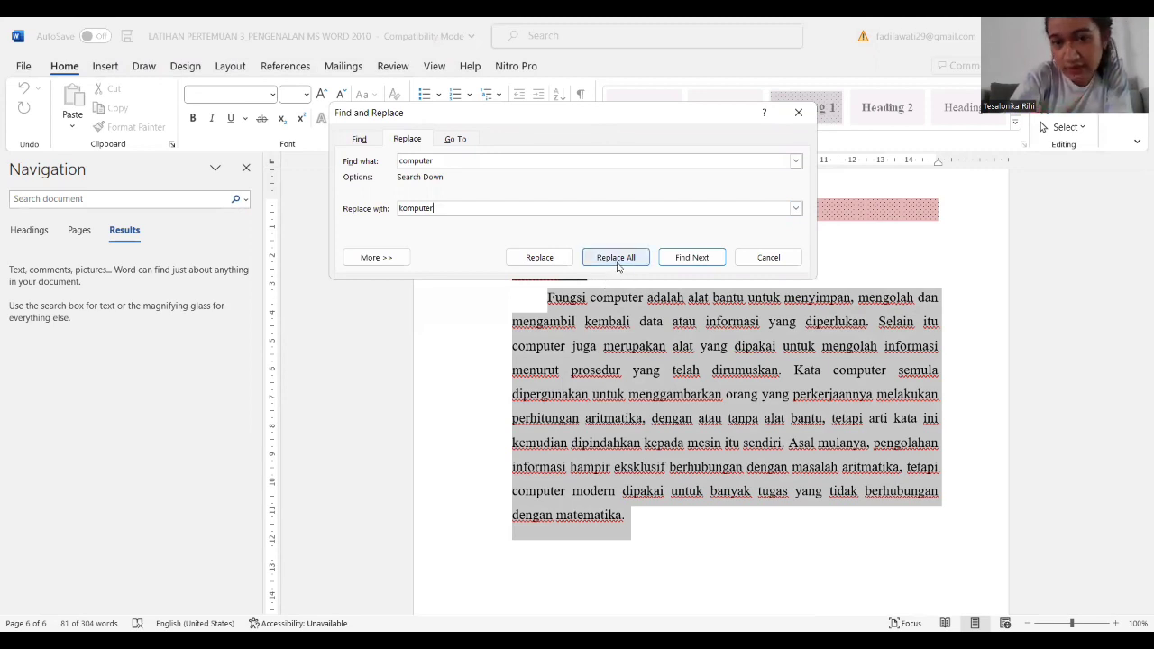
{"action": "left_click", "coordinate": [618, 262]}
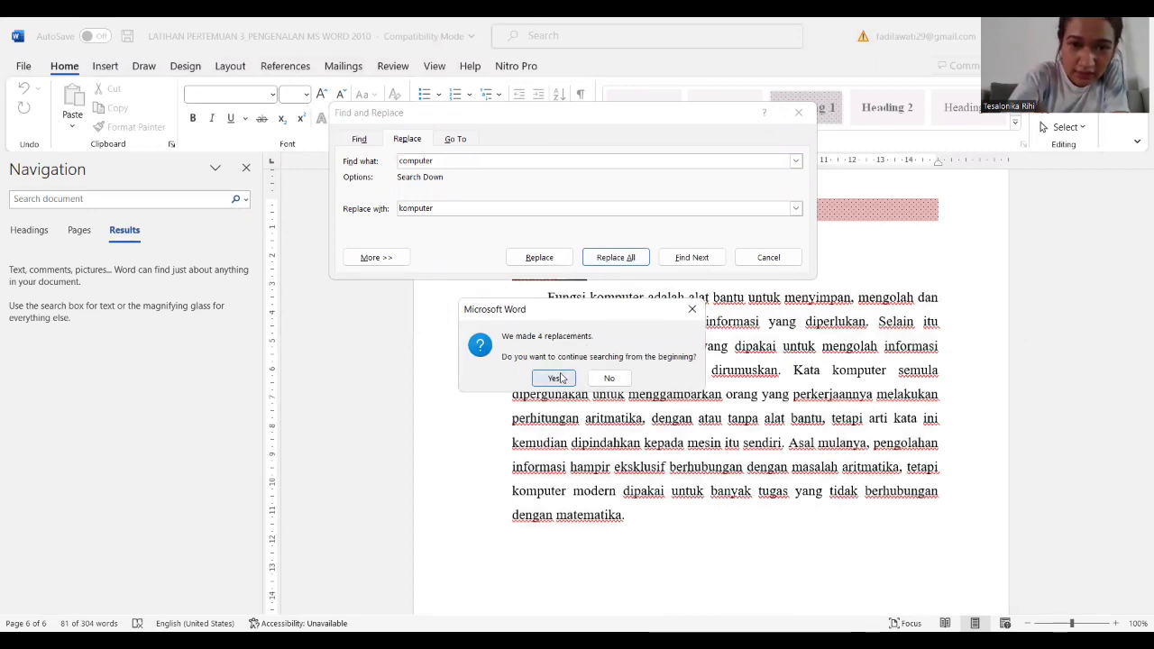
{"action": "left_click", "coordinate": [560, 378]}
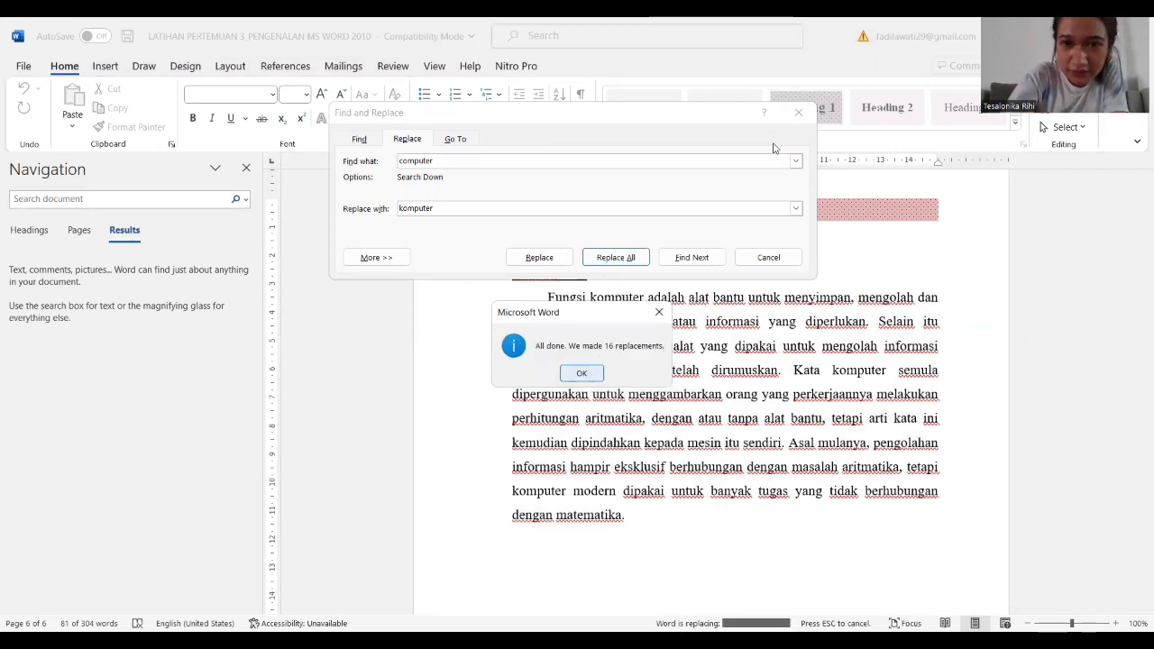
{"action": "left_click", "coordinate": [586, 375]}
{"action": "left_click", "coordinate": [798, 114]}
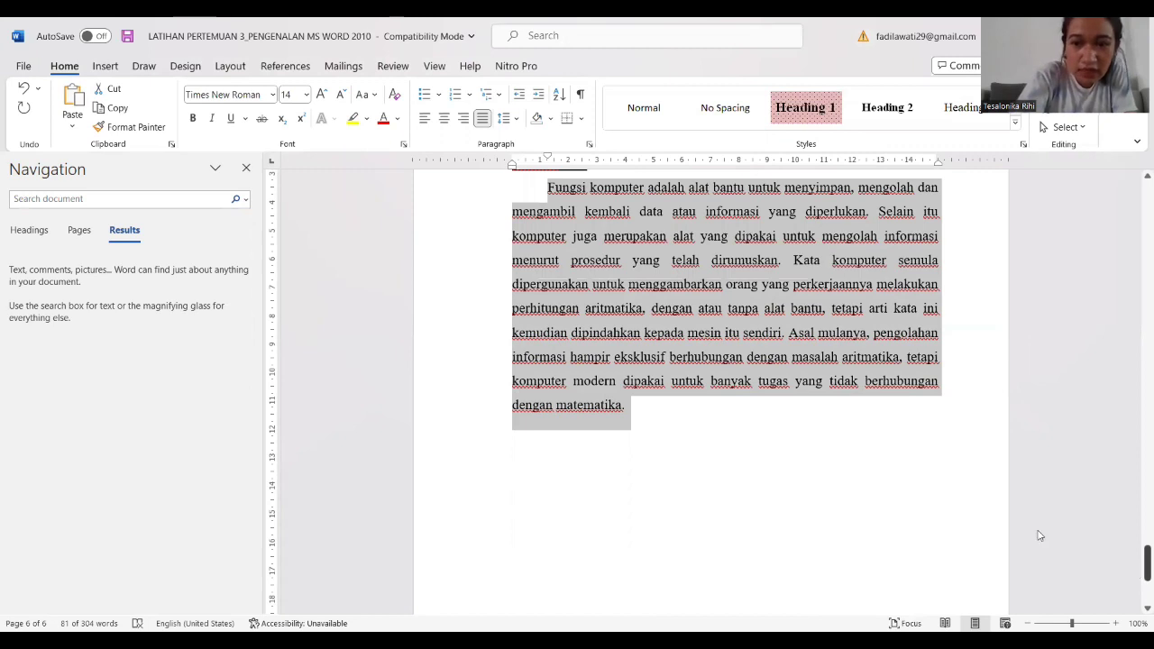
{"action": "scroll", "coordinate": [963, 504], "scroll_direction": "up", "scroll_amount": 2}
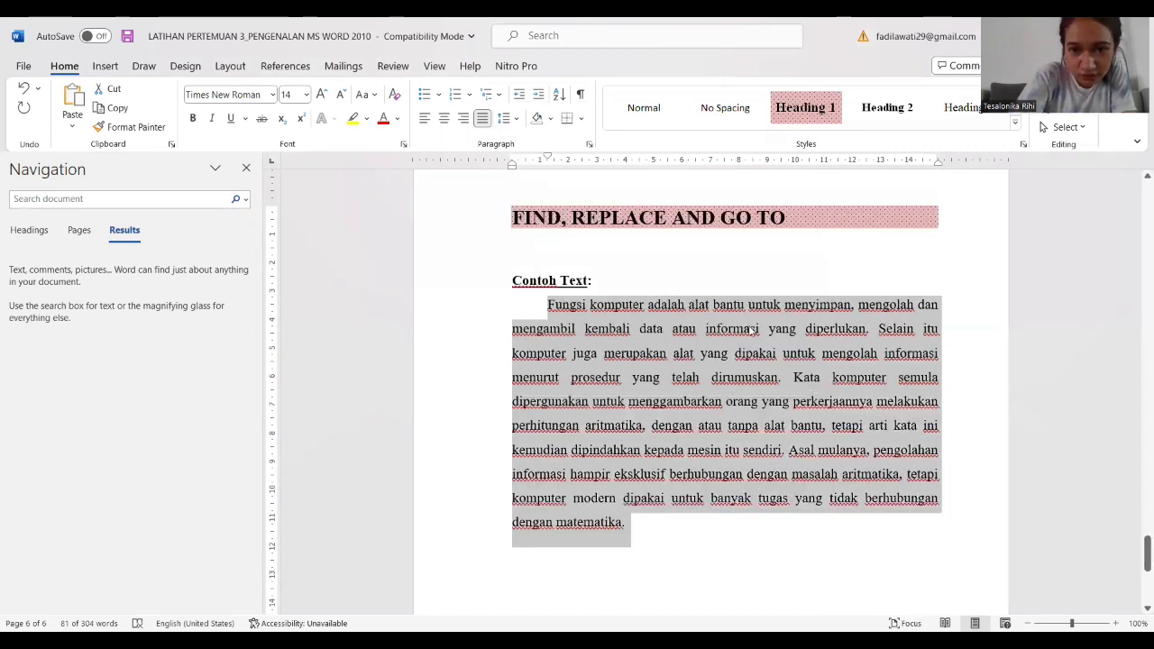
{"action": "left_click", "coordinate": [957, 276]}
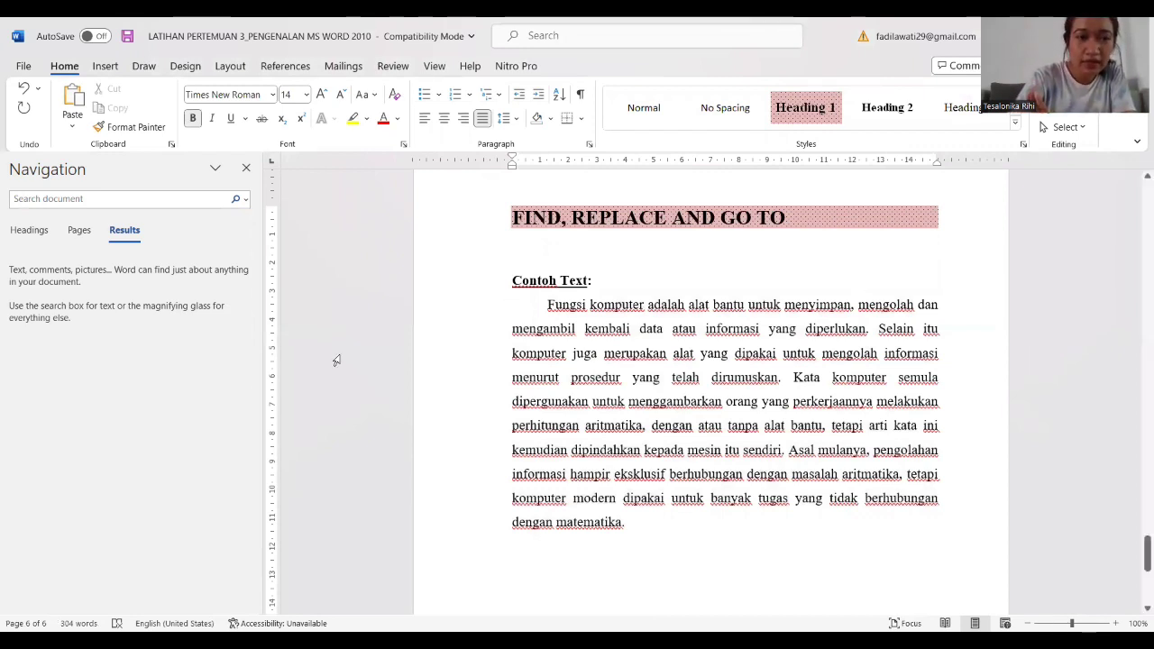
Step: Use Go To to jump to page 2 of the document and close the dialog
{"action": "left_click", "coordinate": [246, 200]}
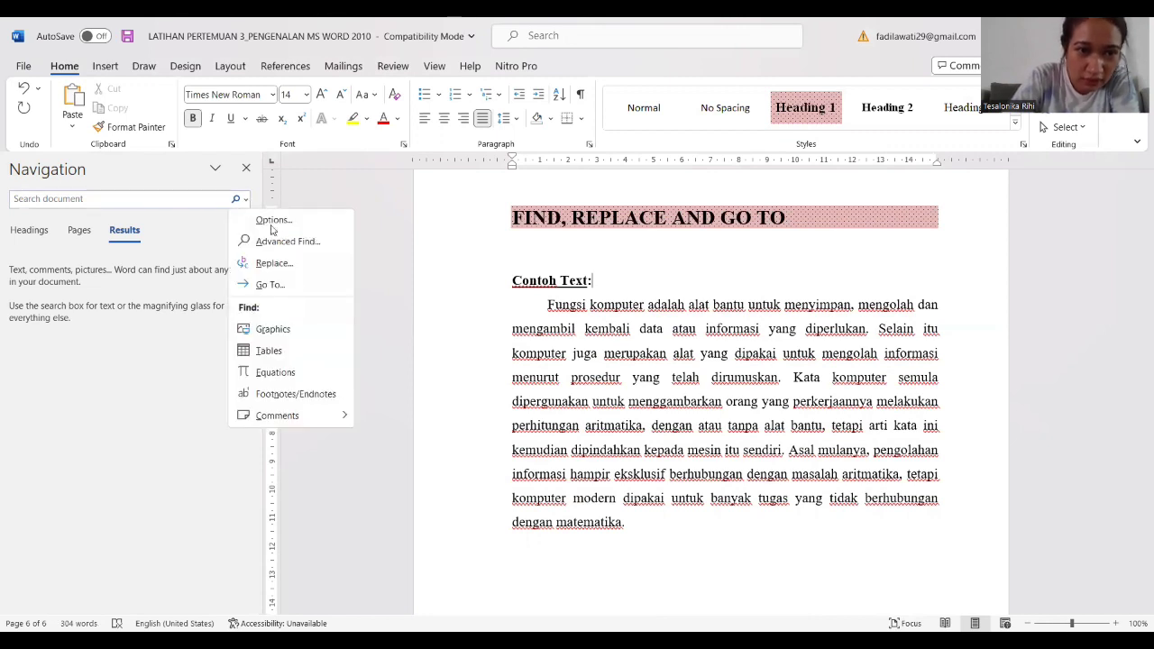
{"action": "left_click", "coordinate": [271, 285]}
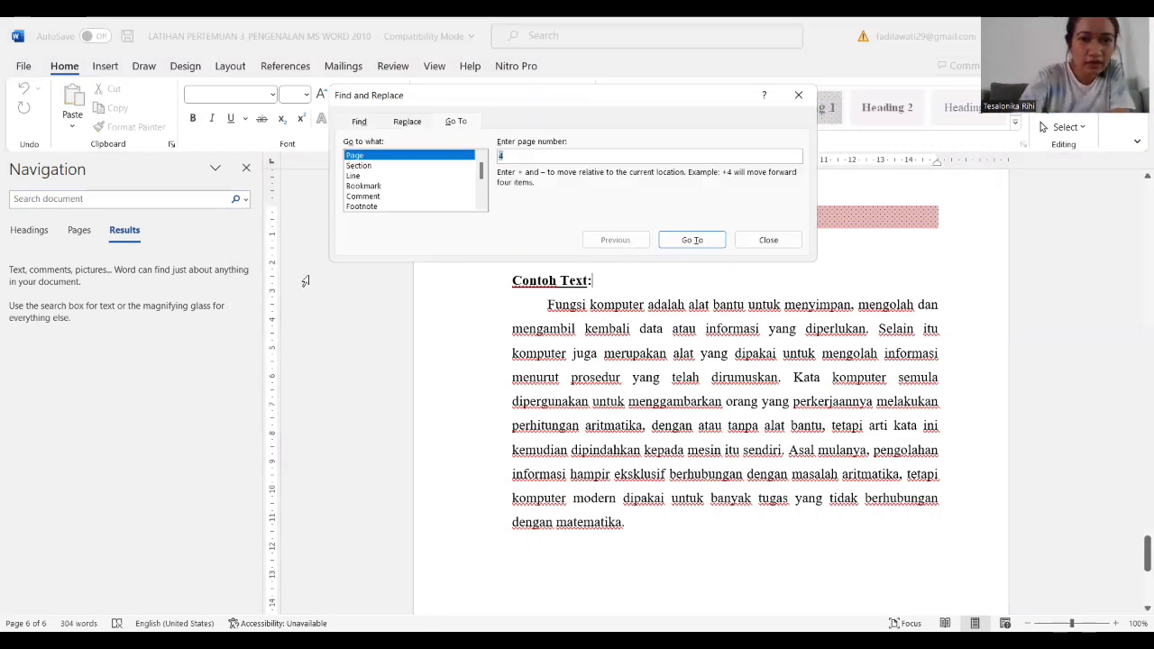
{"action": "left_click", "coordinate": [520, 153]}
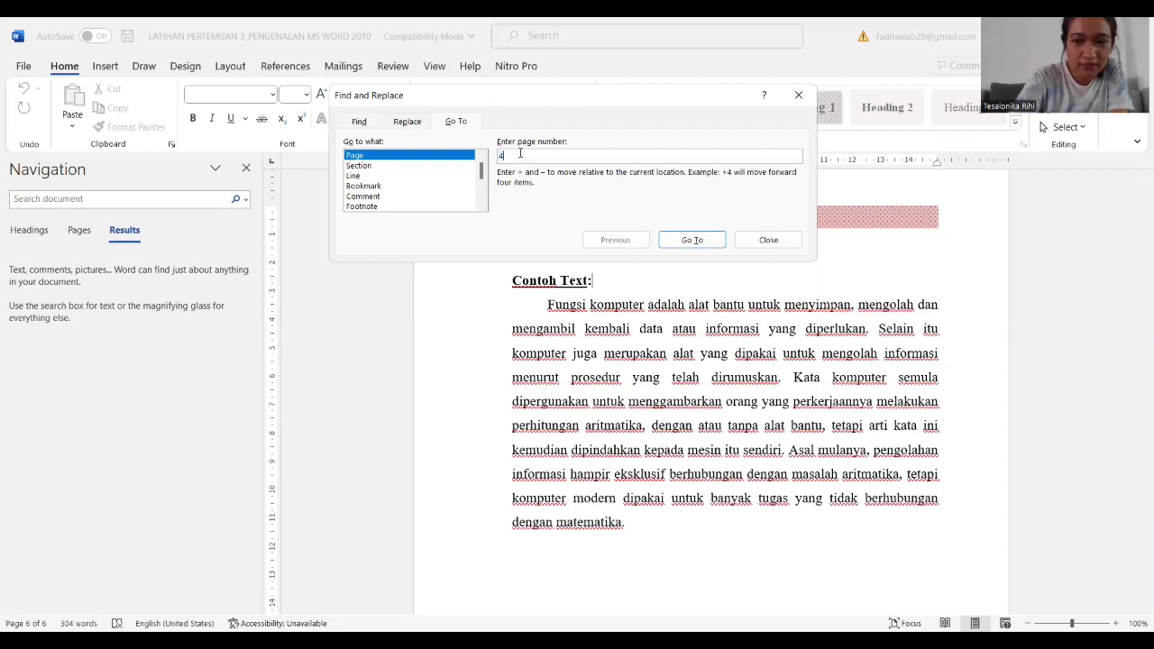
{"action": "key", "text": "BackSpace"}
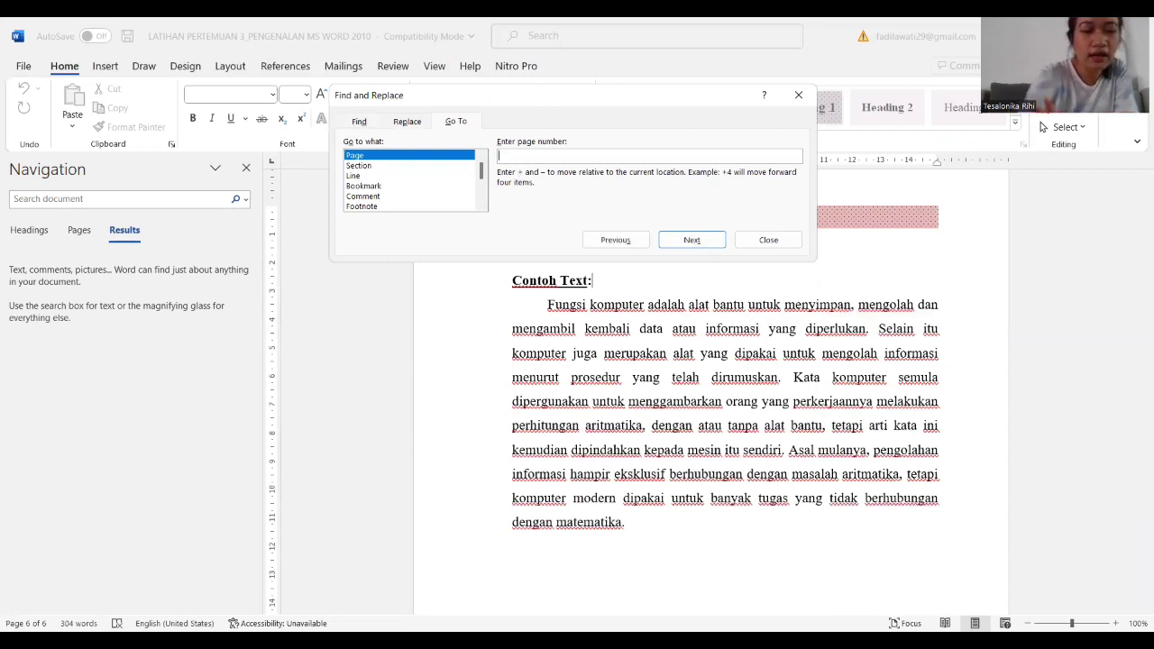
{"action": "type", "text": "2"}
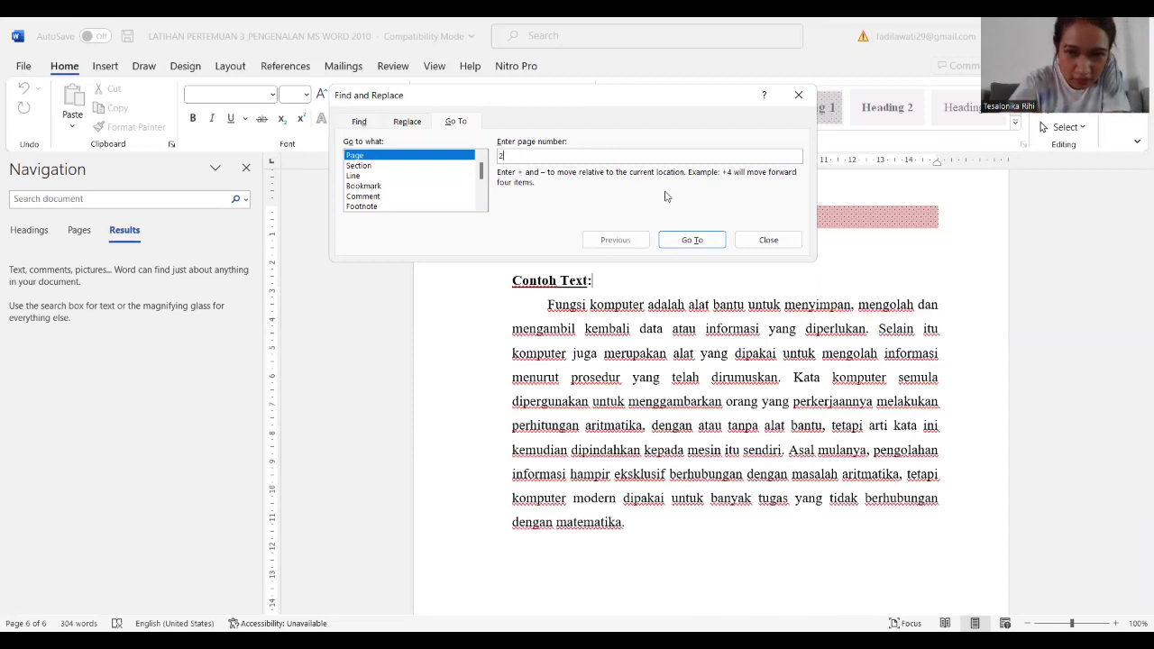
{"action": "left_click", "coordinate": [686, 242]}
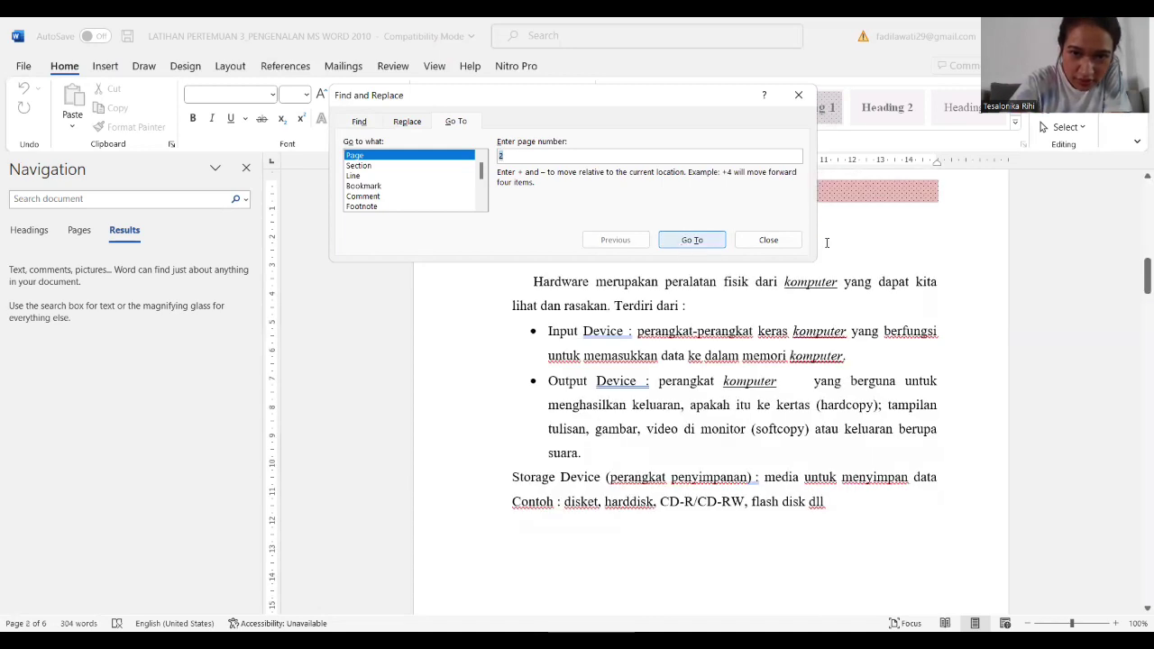
{"action": "left_click", "coordinate": [800, 94]}
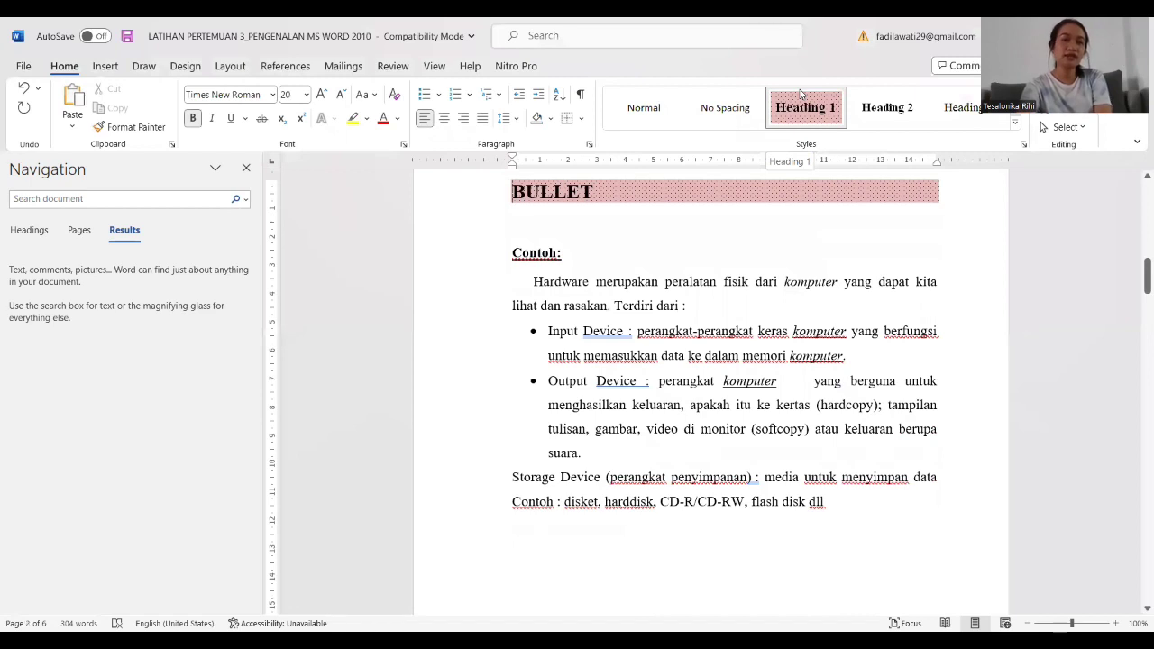